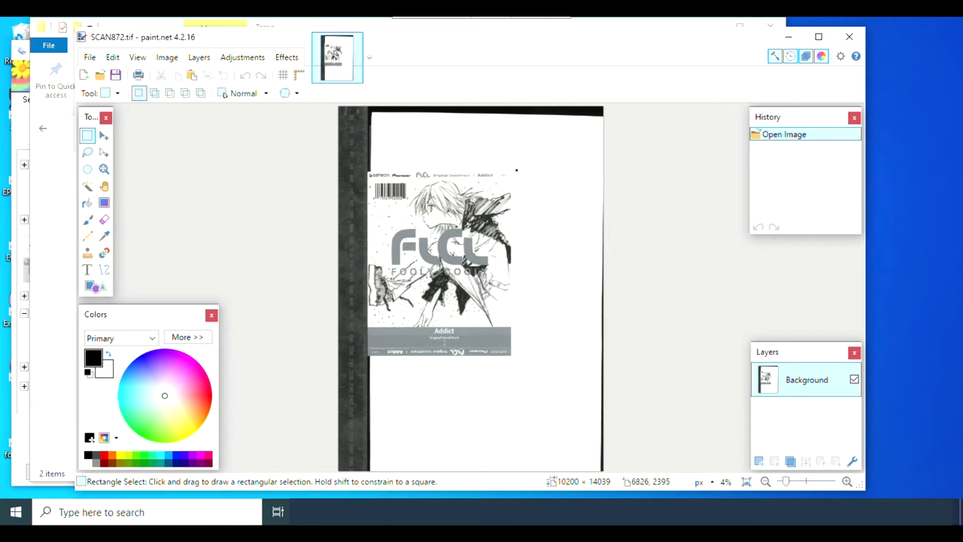
Step: Crop the scan to the cover artwork, about 5746 × 7368 px, and rotate it 90° counter-clockwise
left_click_drag(515, 167, 366, 358)
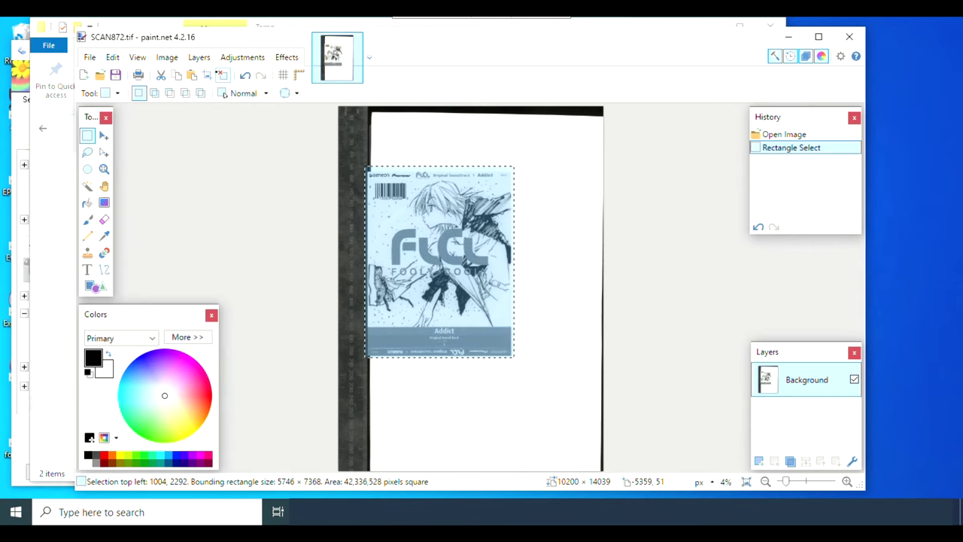
left_click(207, 75)
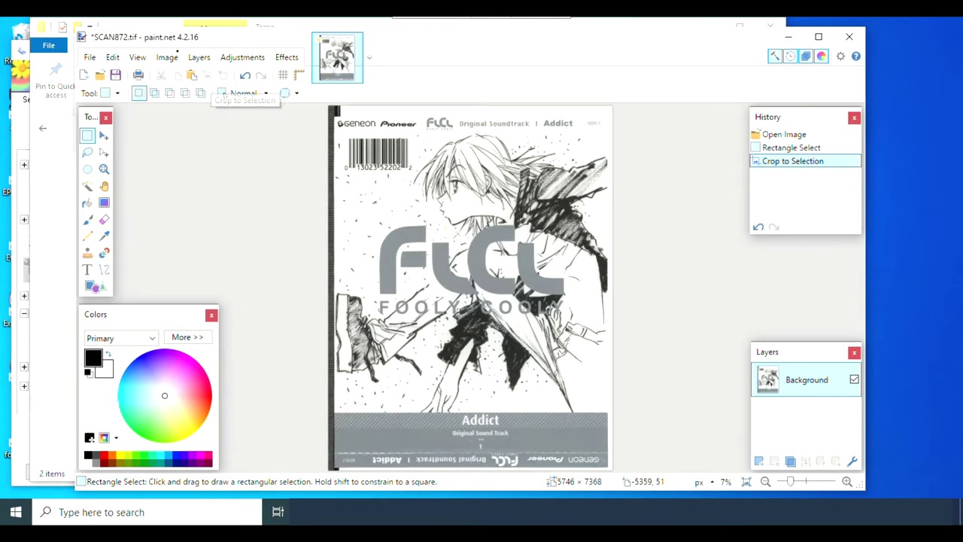
left_click(175, 58)
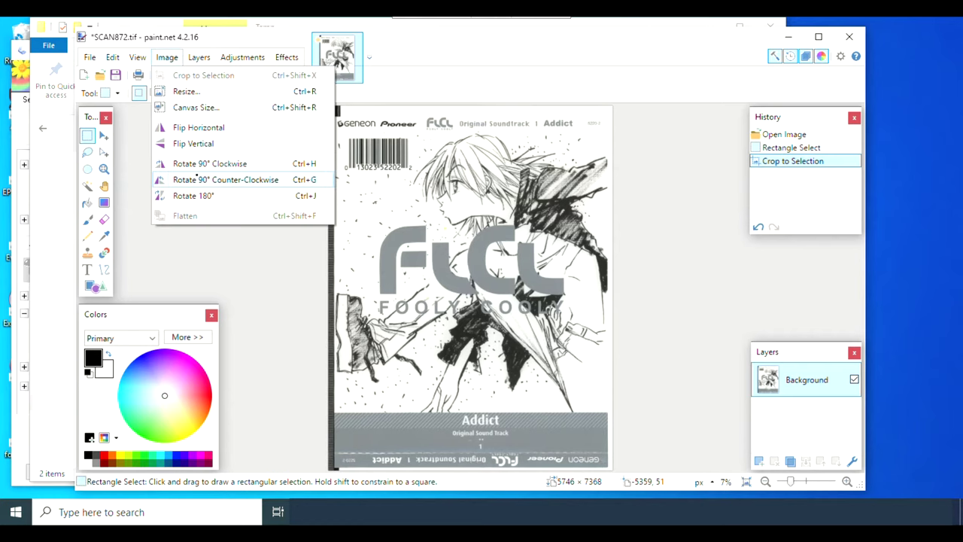
left_click(180, 180)
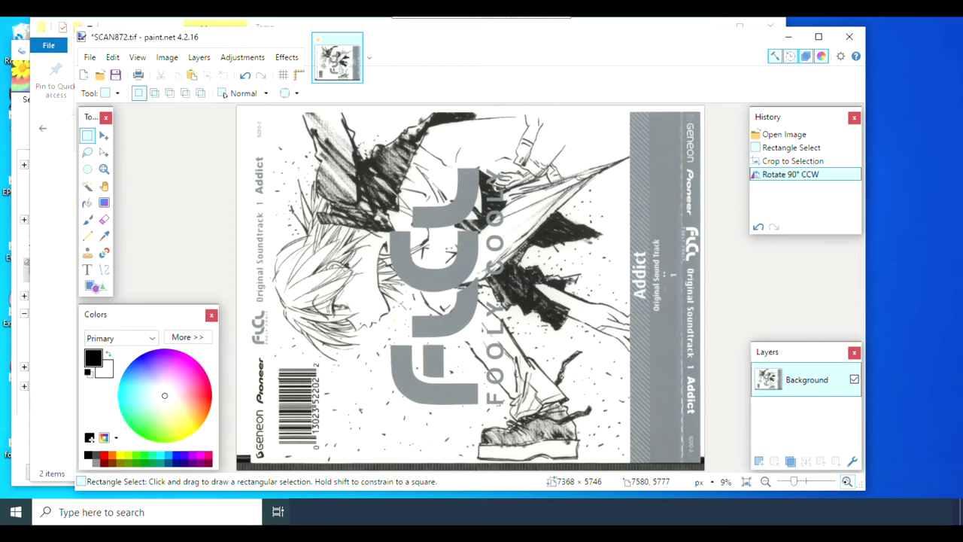
Step: Examine the halftone dot pattern in the artwork's shaded areas at 100% zoom, and return to a view of the cover
left_click(846, 481)
left_click(847, 481)
left_click(847, 482)
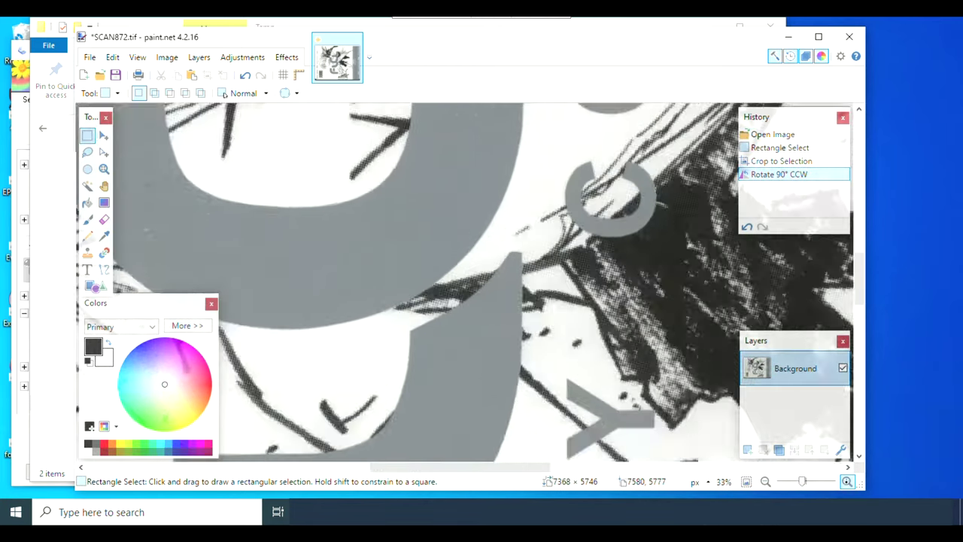
left_click(846, 481)
left_click(847, 482)
left_click_drag(485, 466, 514, 469)
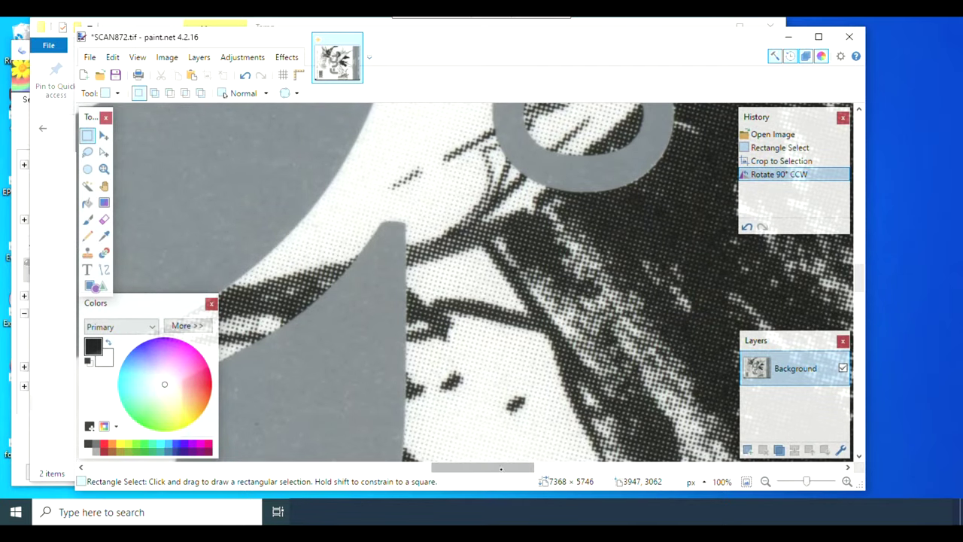
left_click_drag(459, 472, 323, 472)
scroll(292, 265, "up", 10)
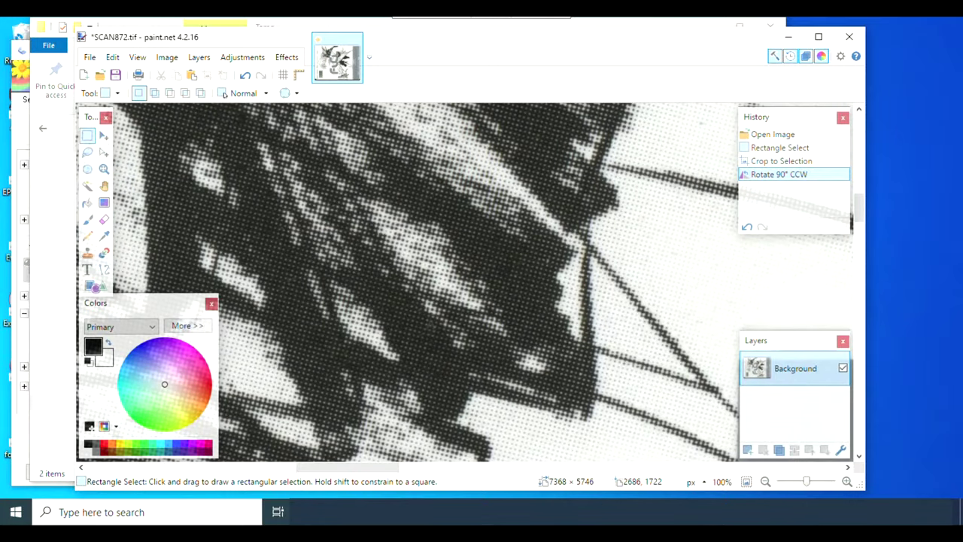
left_click(766, 481)
left_click(766, 482)
left_click(766, 482)
left_click(766, 481)
left_click(766, 481)
left_click(767, 482)
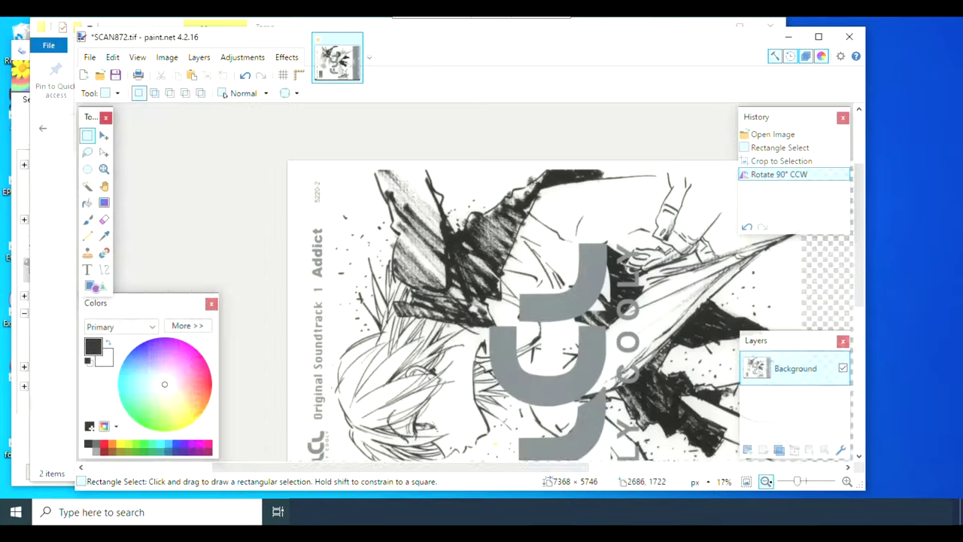
left_click(766, 482)
left_click(766, 482)
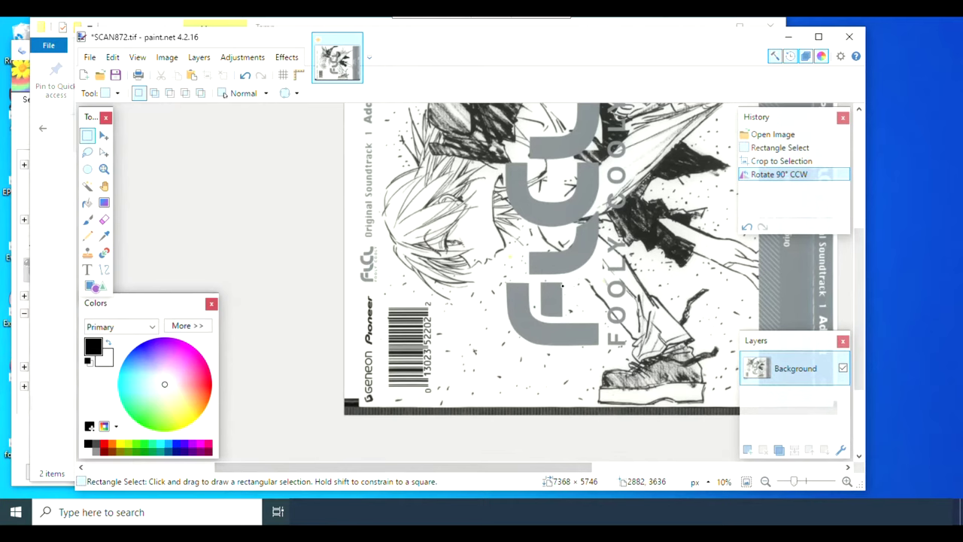
left_click(167, 57)
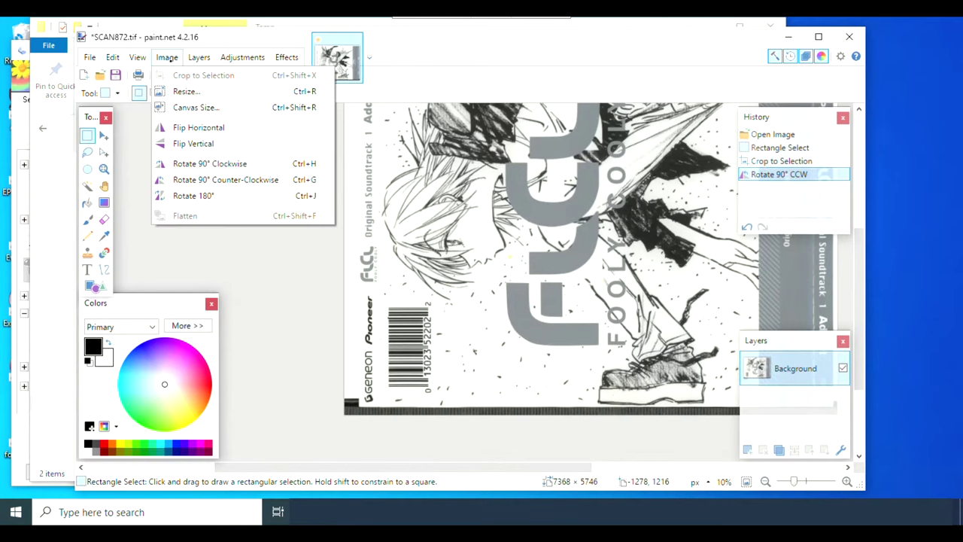
left_click(167, 58)
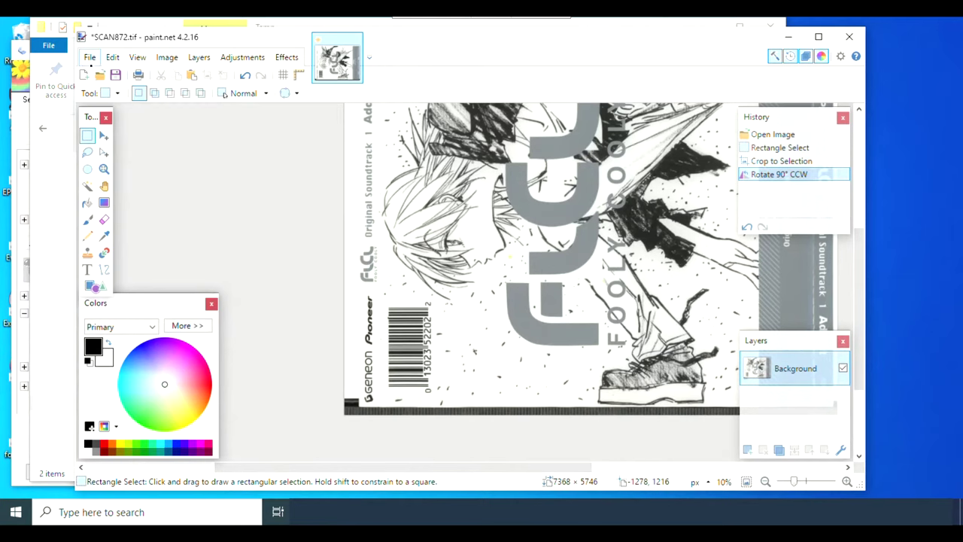
left_click(137, 57)
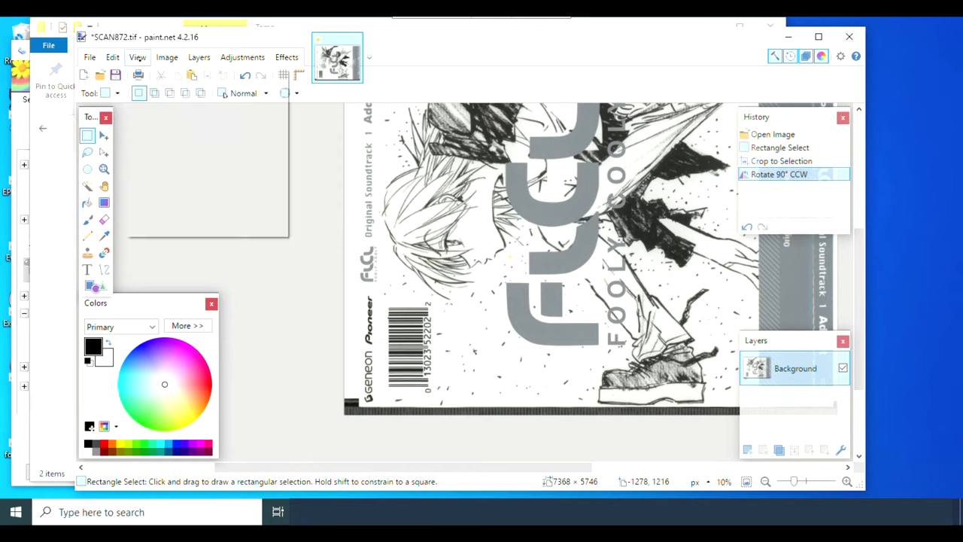
Step: Save the cropped scan as trayliner.png in PNG format in the FLCL Addict folder, with bit depth left on Auto-detect
left_click(89, 57)
left_click(583, 191)
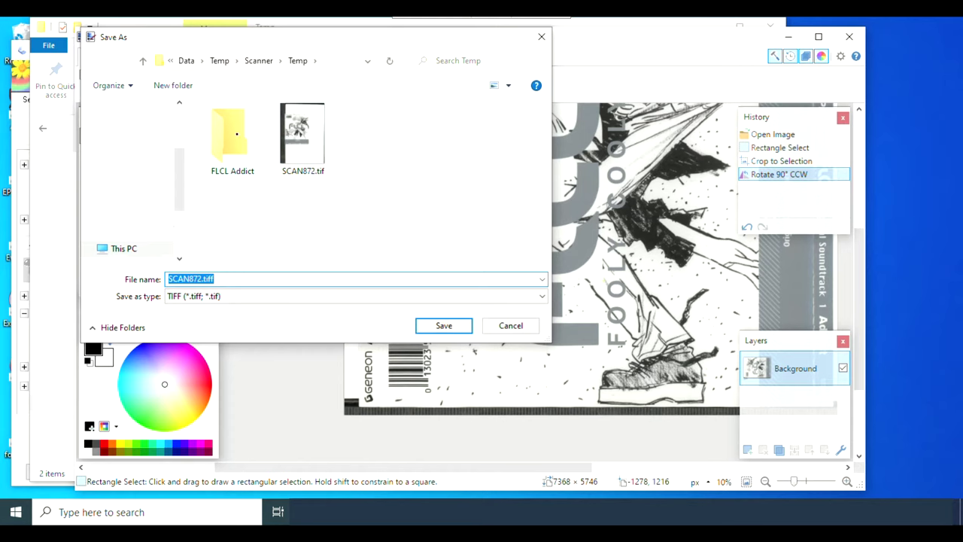
double_click(236, 134)
left_click(204, 296)
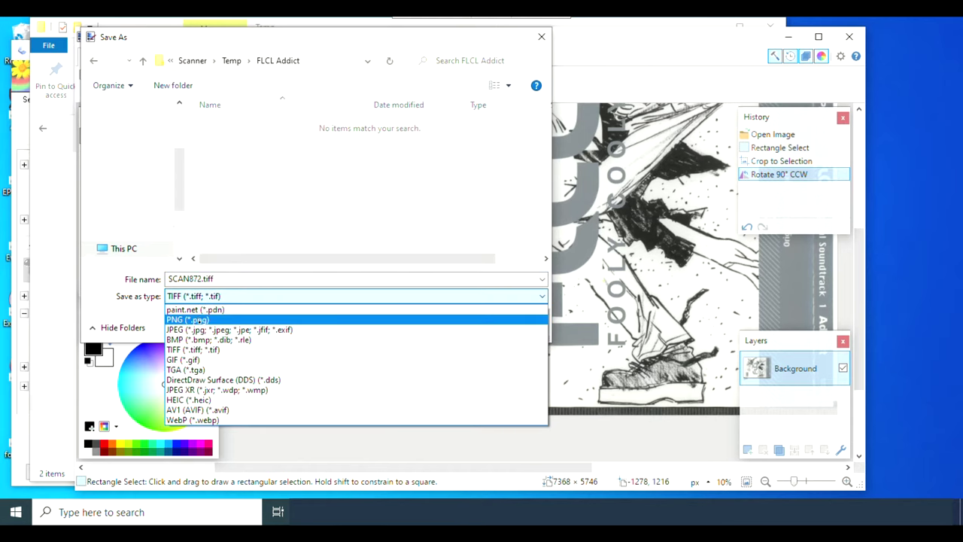
left_click(188, 319)
left_click(201, 279)
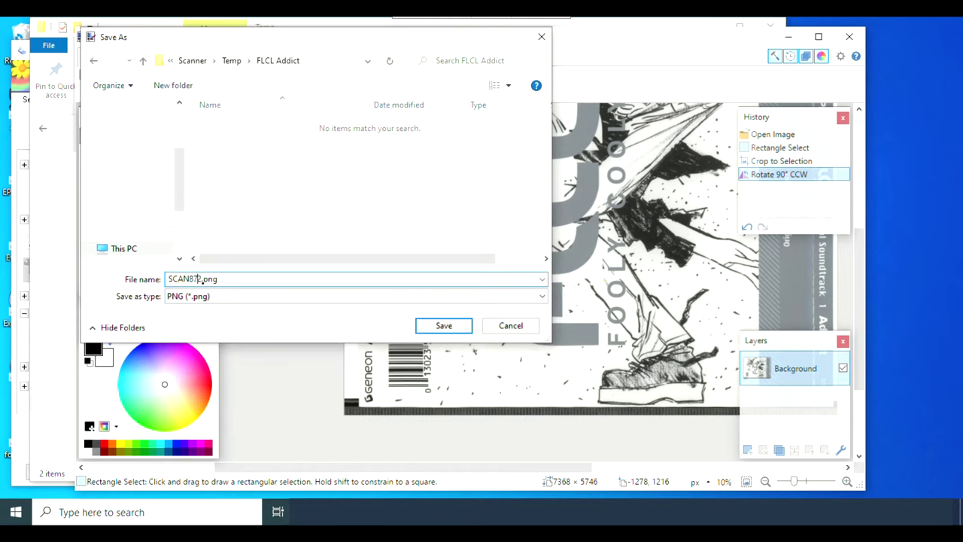
double_click(200, 279)
type("heyhey")
key("Return")
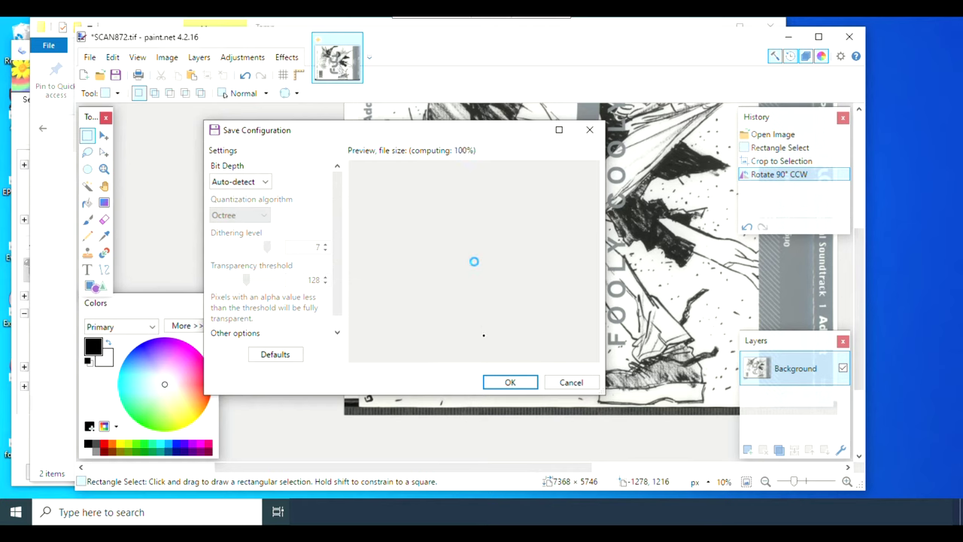
left_click(511, 383)
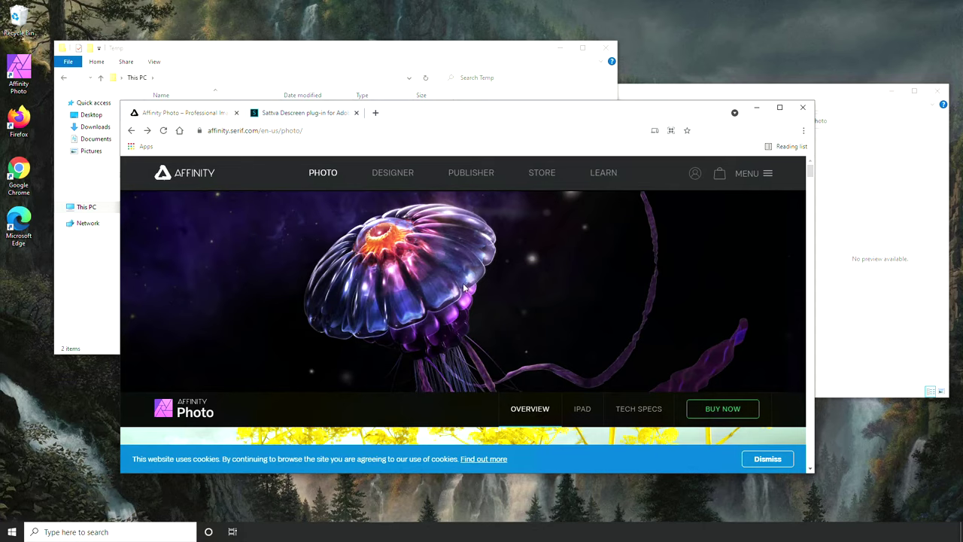
Step: Look up the purchase options for Affinity Photo and the introduction and example images of the Sattva Descreen plug-in
left_click(723, 408)
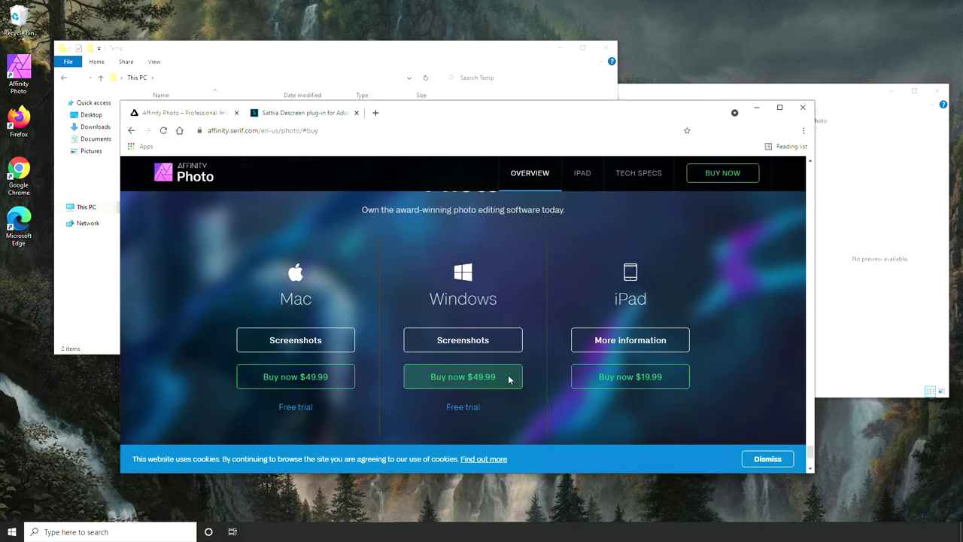
left_click(291, 115)
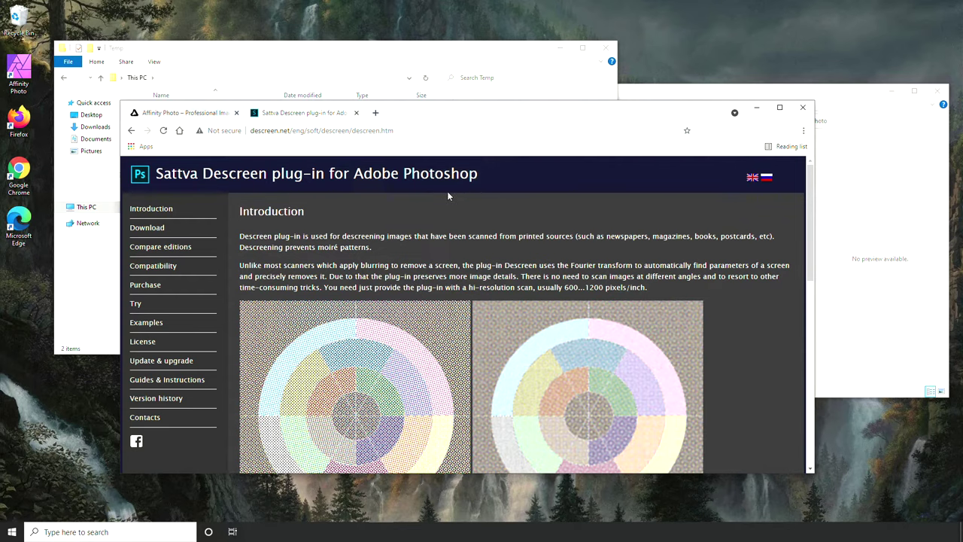
scroll(462, 240, "down", 2)
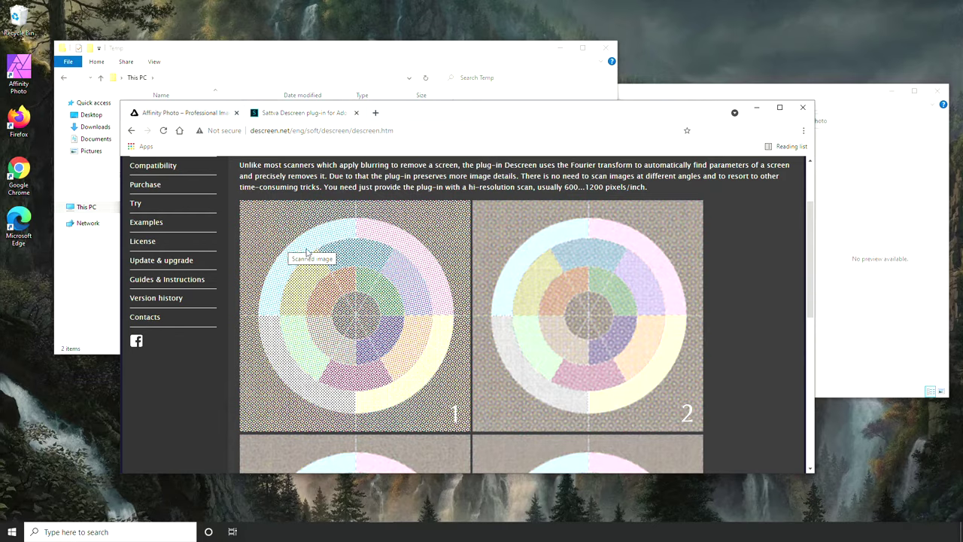
scroll(284, 301, "down", 3)
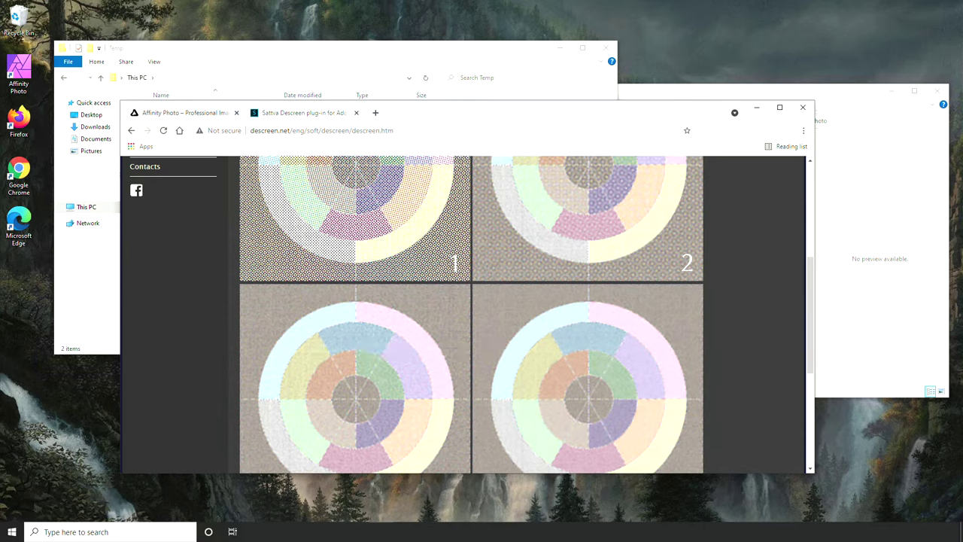
Step: Switch to the Affinity Photo program folder and check its file list for msvcr100.dll
left_click(849, 103)
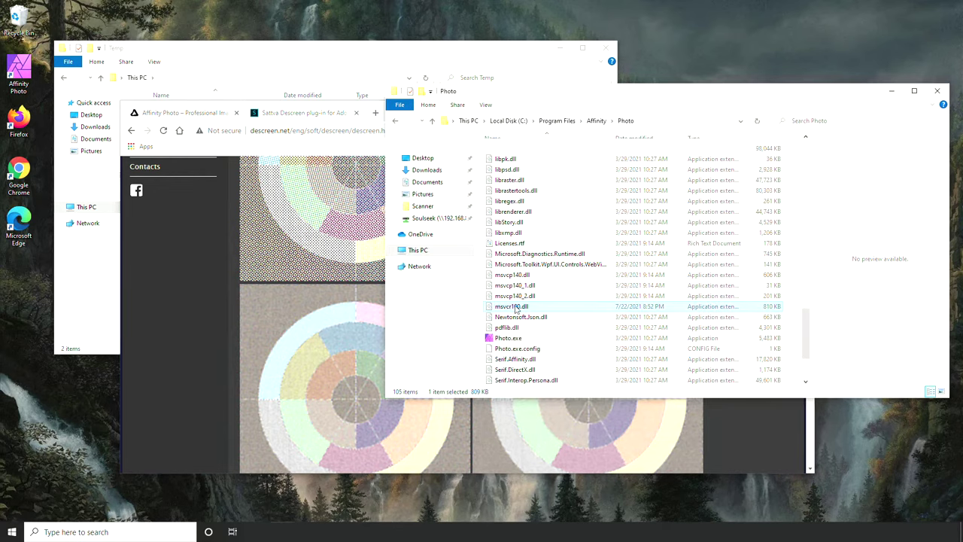
mouse_move(516, 310)
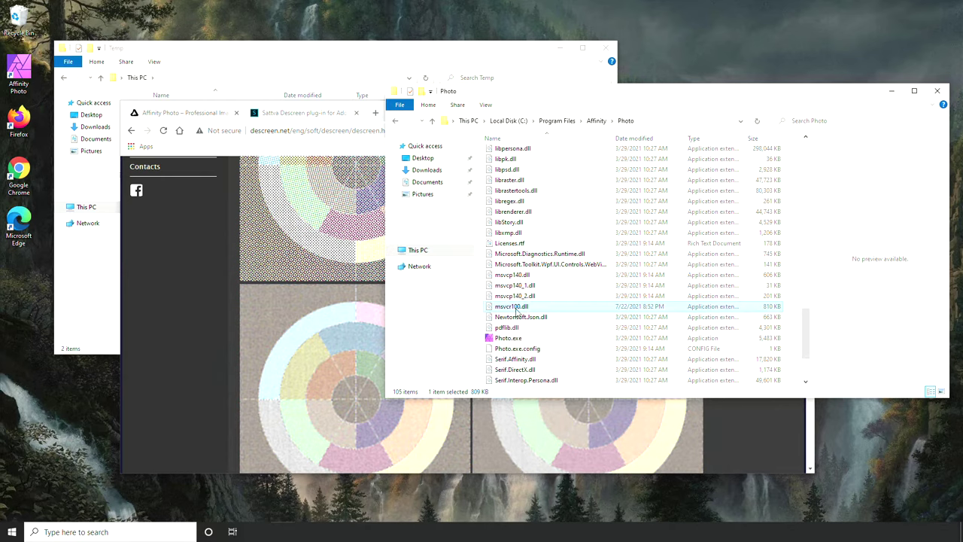
Step: Open trayliner.png from the FLCL Addict folder in Affinity Photo
left_click(419, 63)
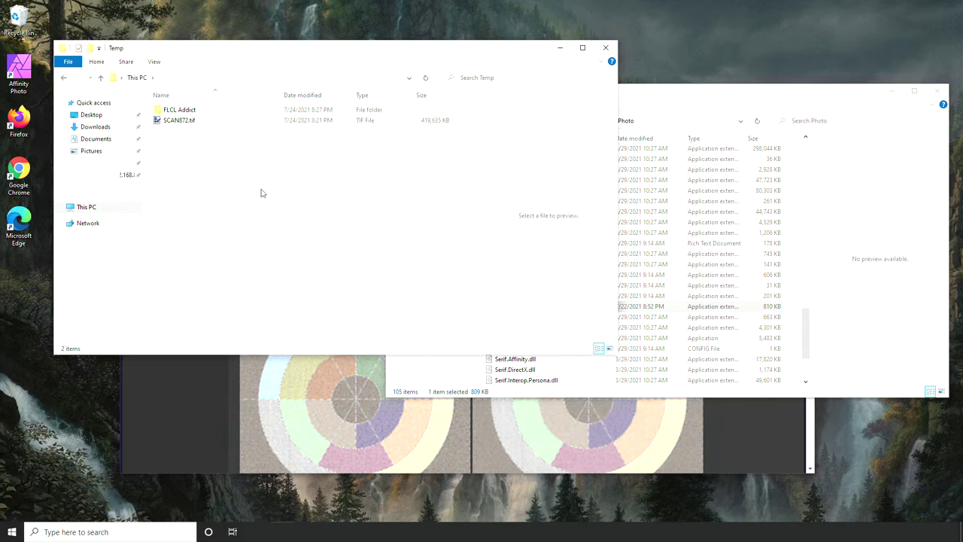
double_click(183, 115)
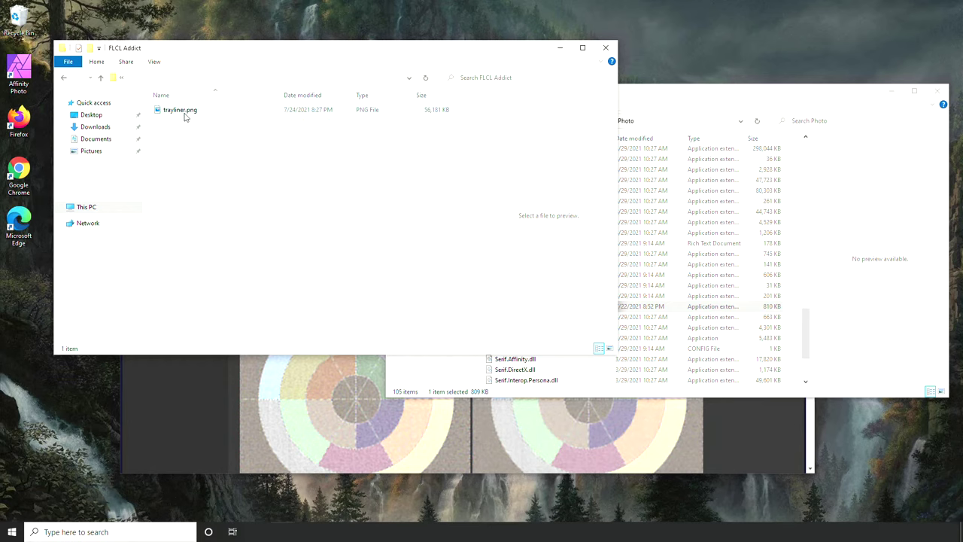
right_click(185, 111)
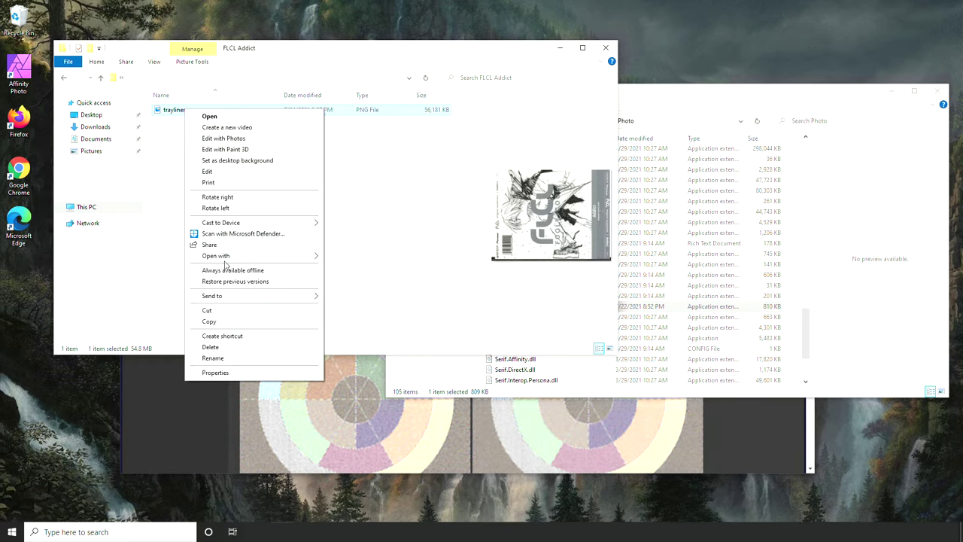
mouse_move(291, 259)
left_click(375, 261)
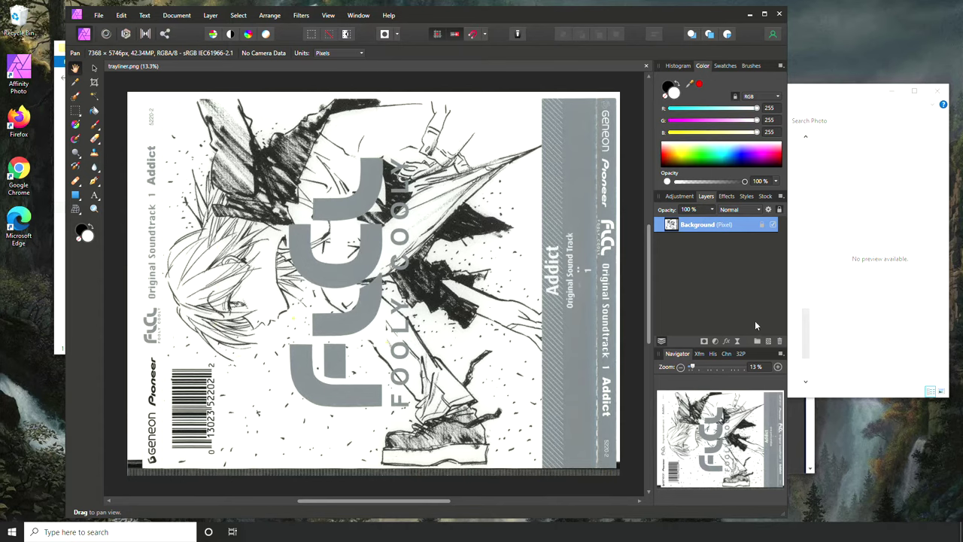
Step: Examine the halftone dots in the line art and shaded areas of the image at 75% and 100% zoom
left_click(778, 367)
left_click(778, 366)
left_click(778, 366)
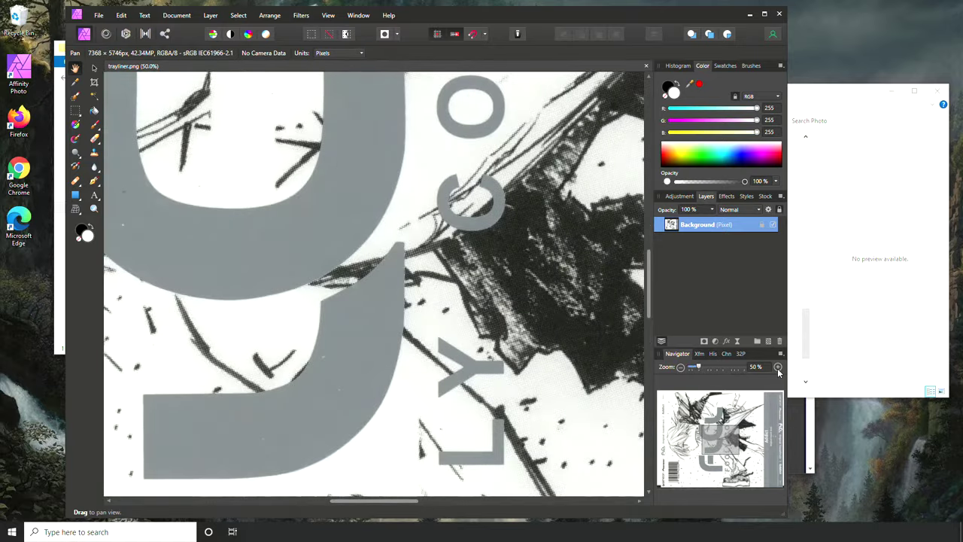
left_click(778, 366)
left_click_drag(386, 501, 274, 509)
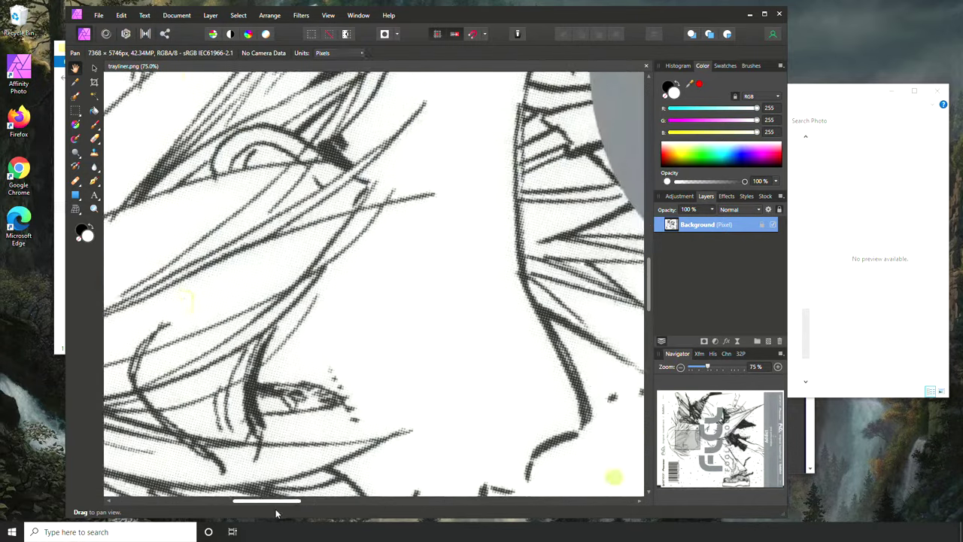
scroll(321, 444, "up", 5)
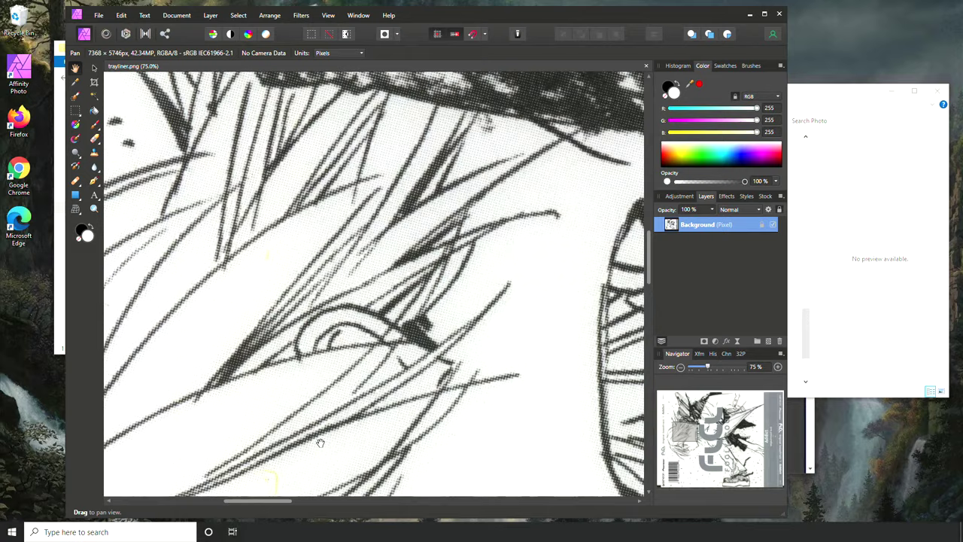
scroll(321, 444, "up", 4)
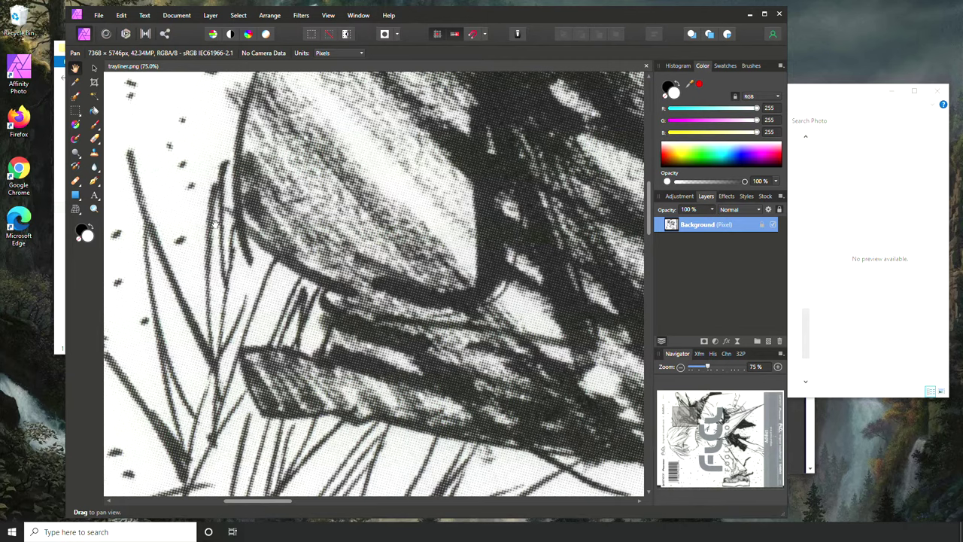
scroll(264, 281, "up", 3)
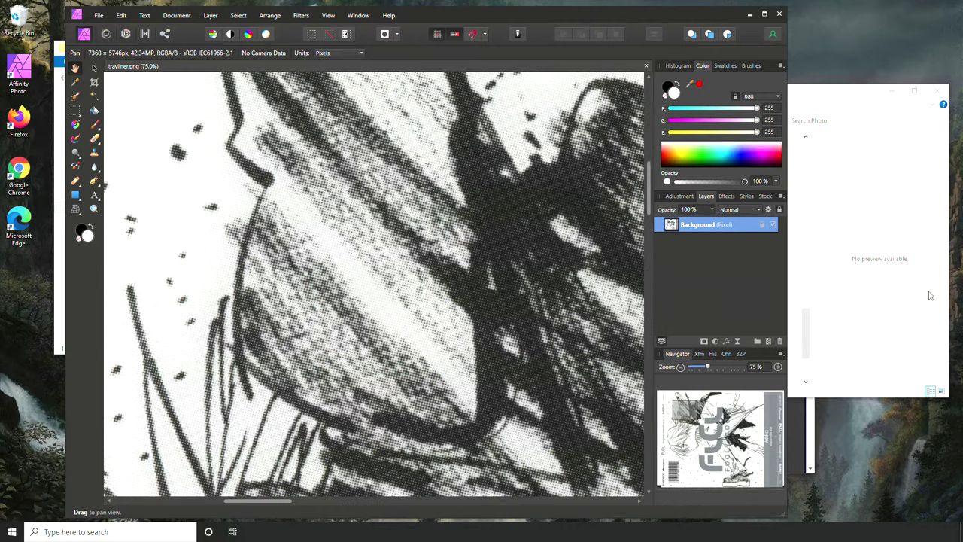
left_click(681, 367)
left_click(681, 366)
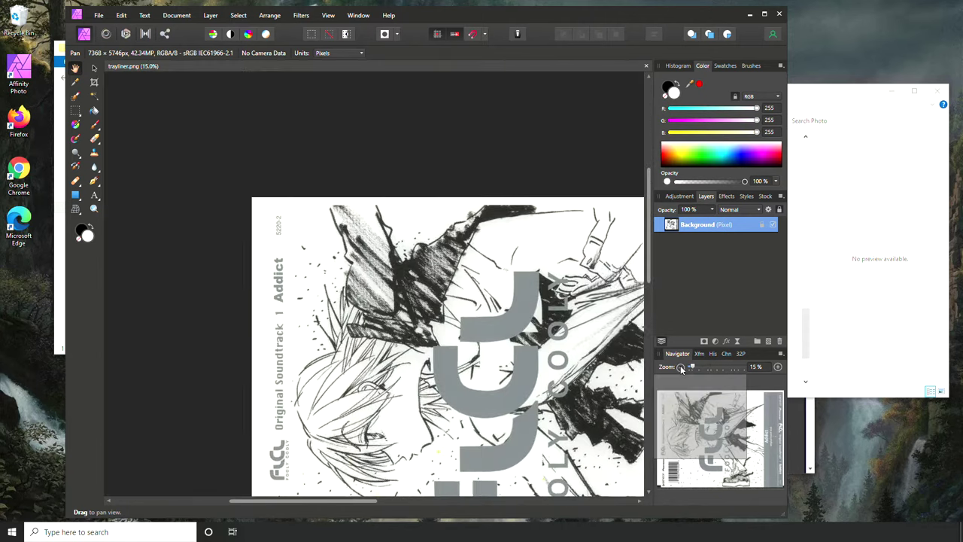
left_click(779, 367)
left_click(779, 367)
left_click(778, 366)
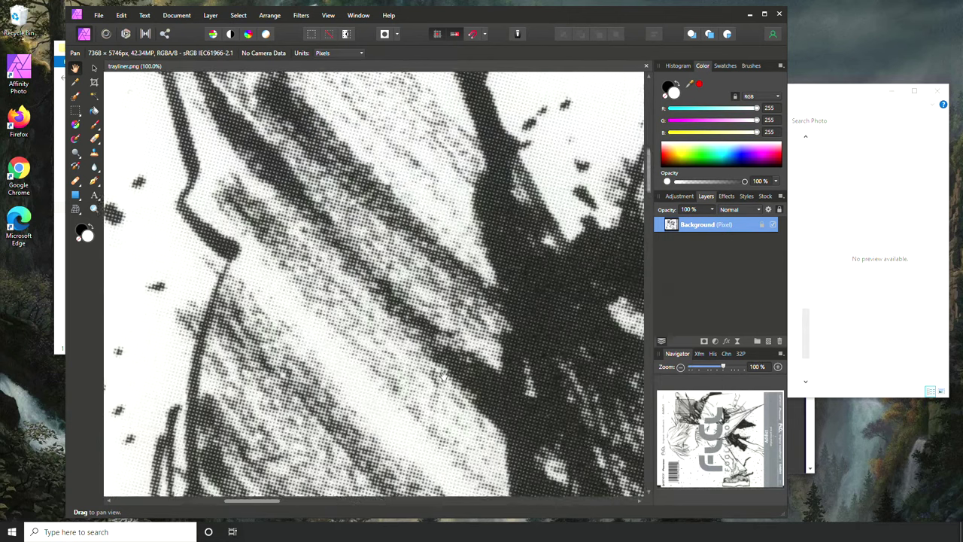
scroll(443, 375, "up", 4)
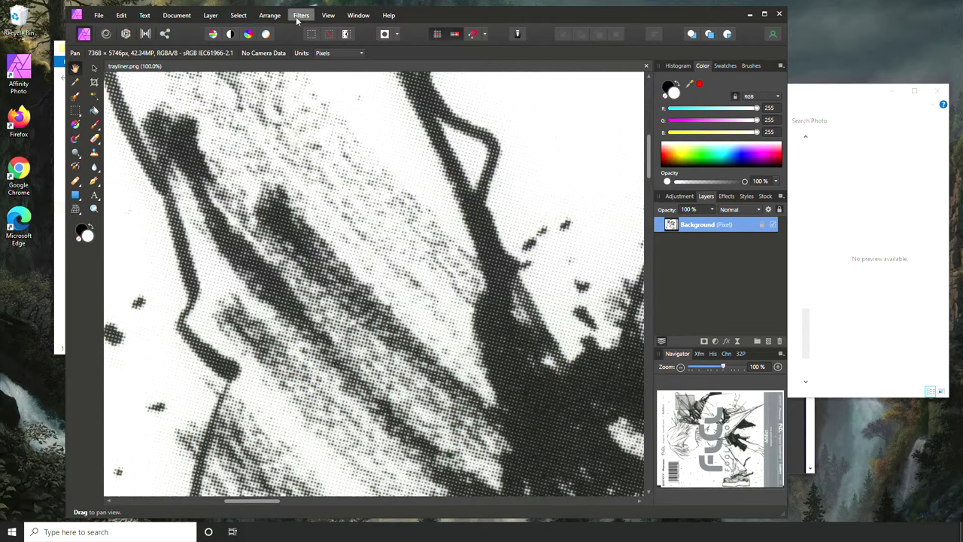
Step: Open the Photoshop Plugins preferences to check the plug-in search folders and detected plug-ins
left_click(123, 18)
left_click(137, 228)
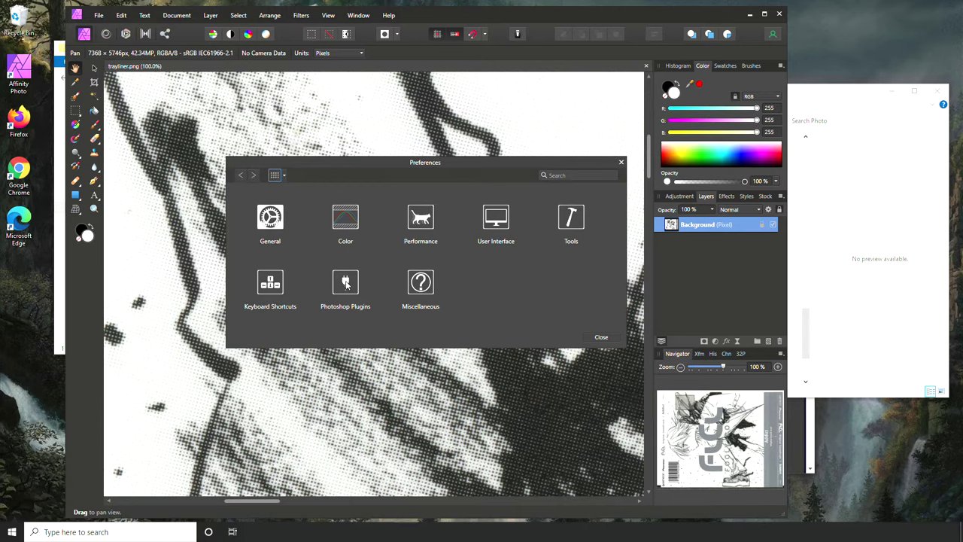
left_click(346, 284)
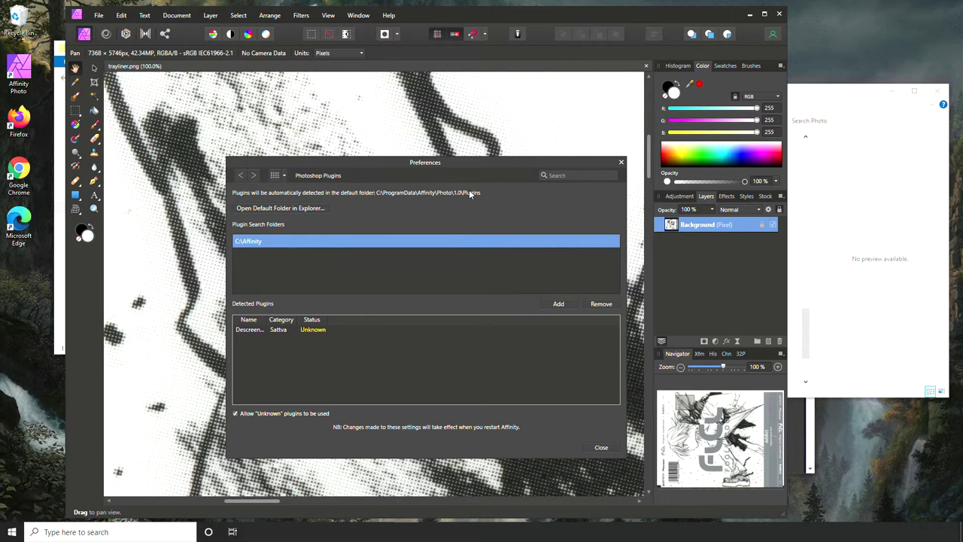
Step: Check the files inside Descreen Home (64 bit) in the default plug-in folder, and close the folder window and preferences
left_click(293, 210)
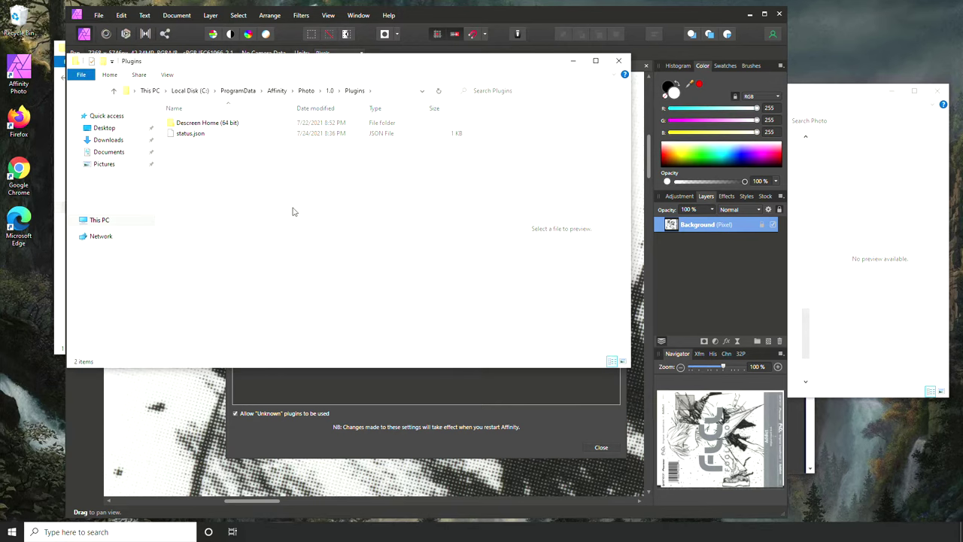
double_click(200, 124)
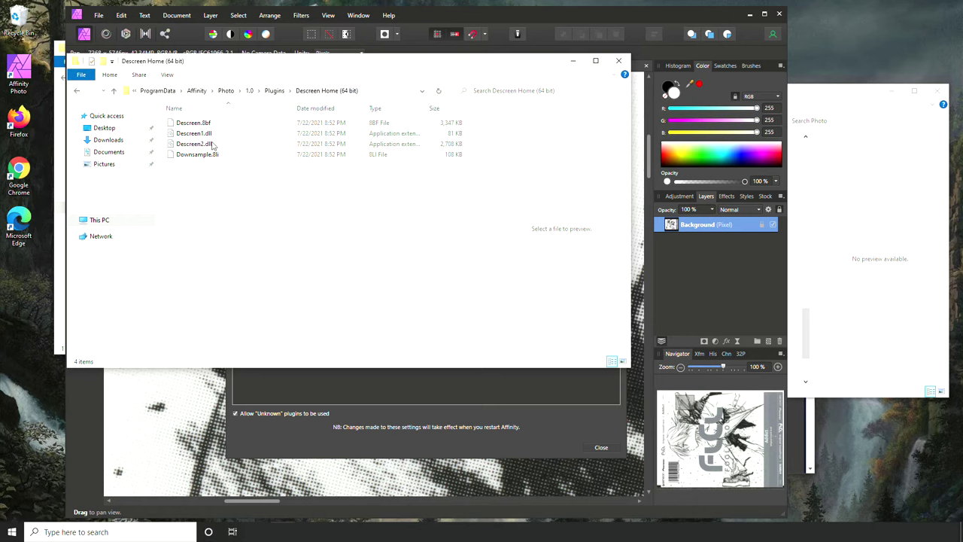
left_click(115, 91)
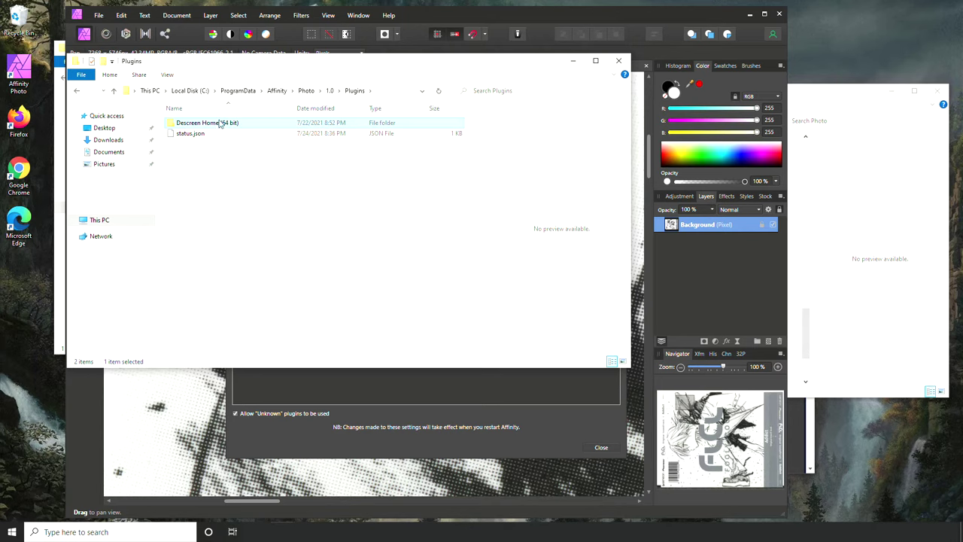
left_click(619, 60)
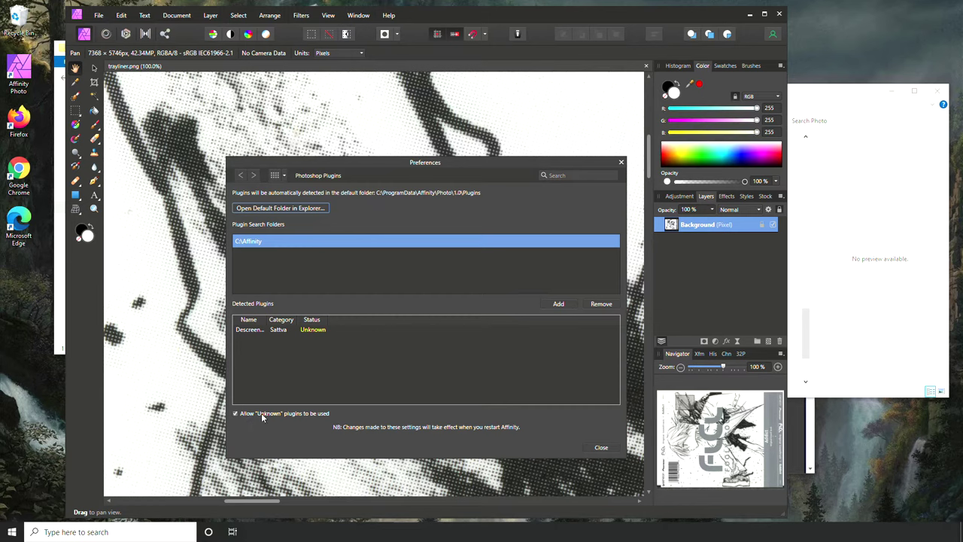
left_click(600, 449)
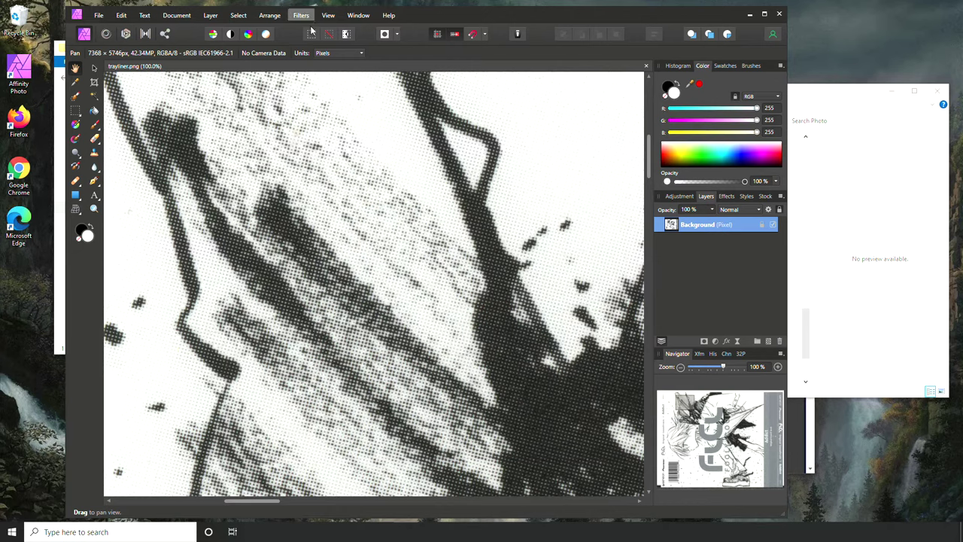
Step: Start the Sattva Descreen plug-in filter on the Background layer
left_click(301, 15)
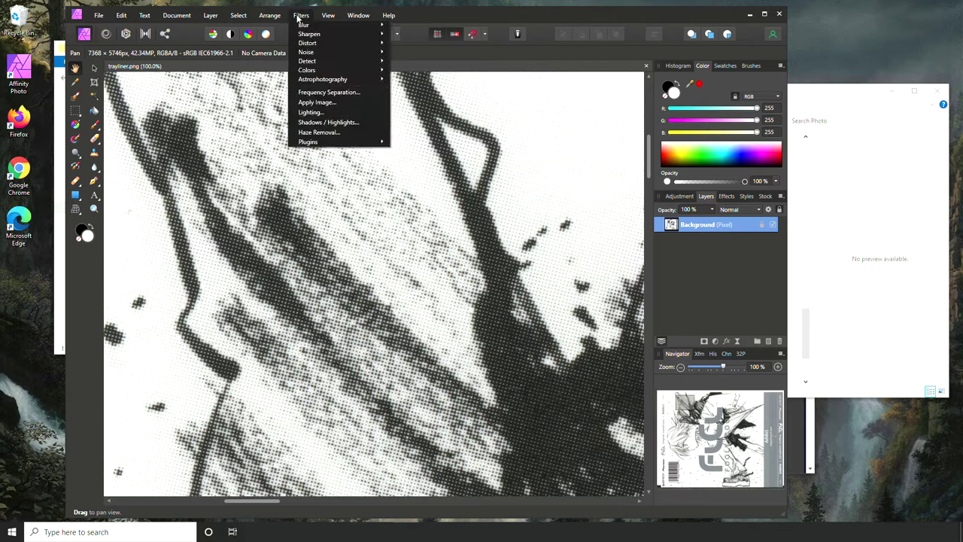
mouse_move(366, 143)
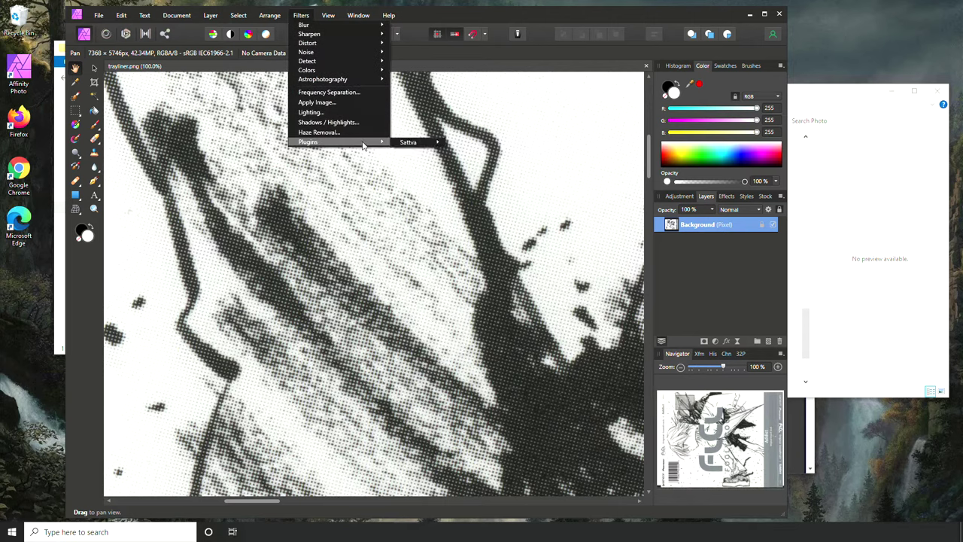
mouse_move(433, 143)
left_click(471, 143)
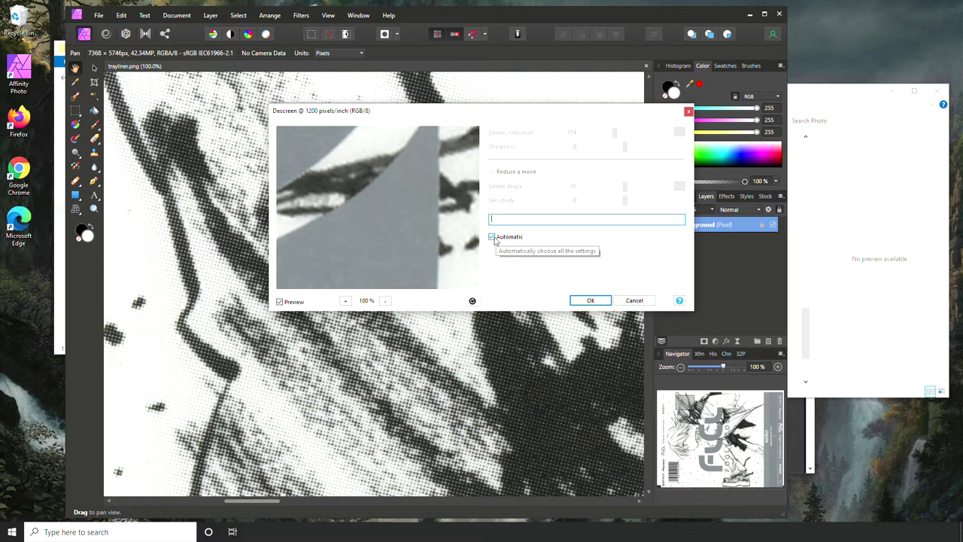
Step: Examine the descreen preview in several areas of the image at zoom levels between 12.5% and 100%, with automatic settings on
left_click_drag(373, 257, 427, 153)
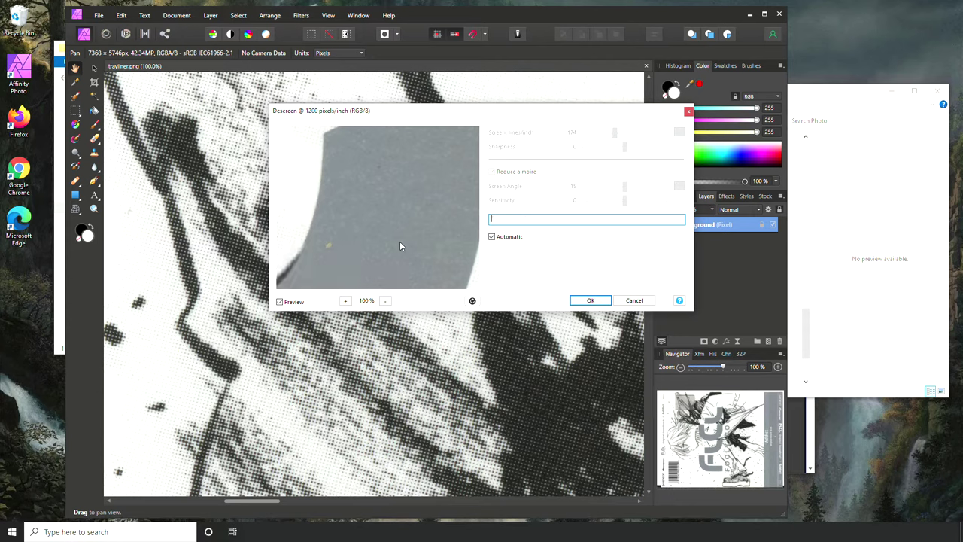
left_click(492, 237)
left_click(492, 237)
left_click_drag(391, 233, 380, 267)
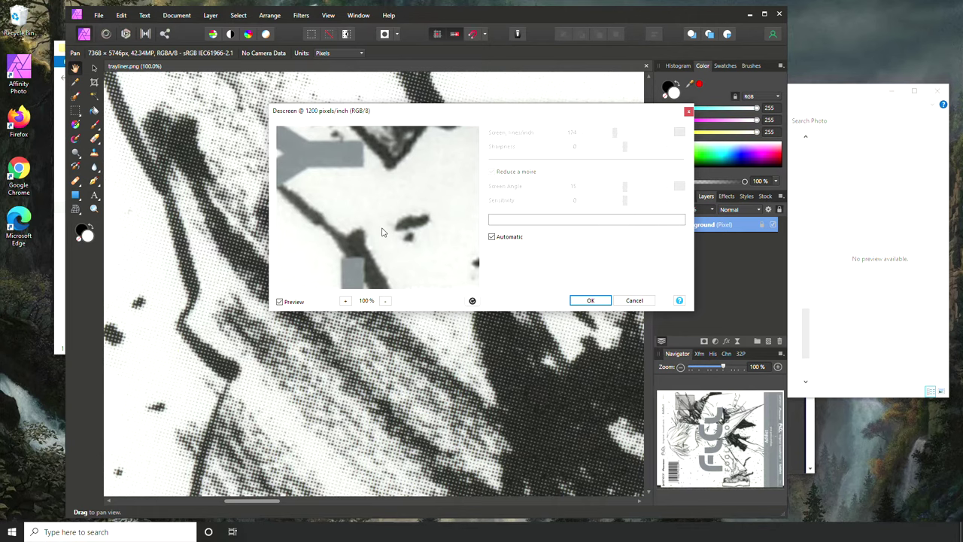
left_click_drag(374, 256, 436, 236)
left_click(385, 300)
left_click(385, 300)
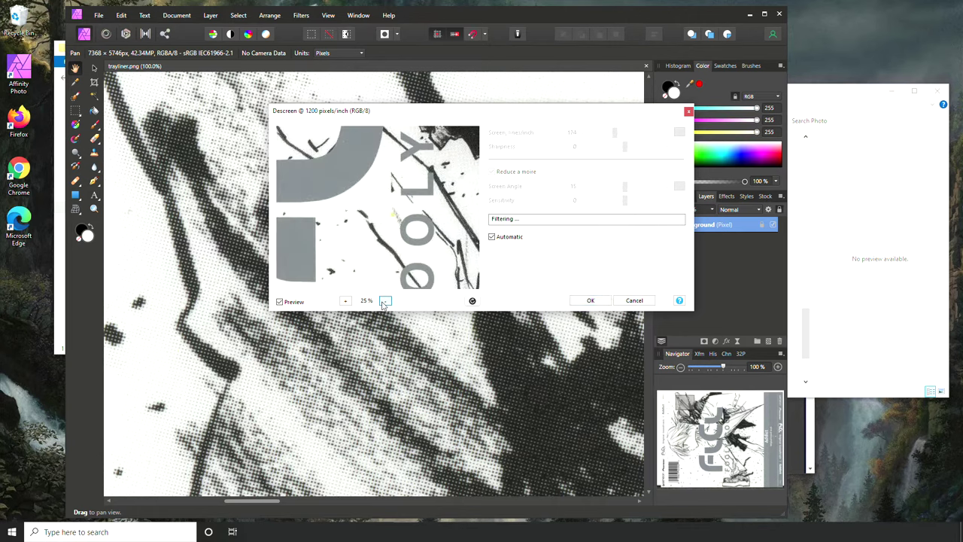
left_click(385, 300)
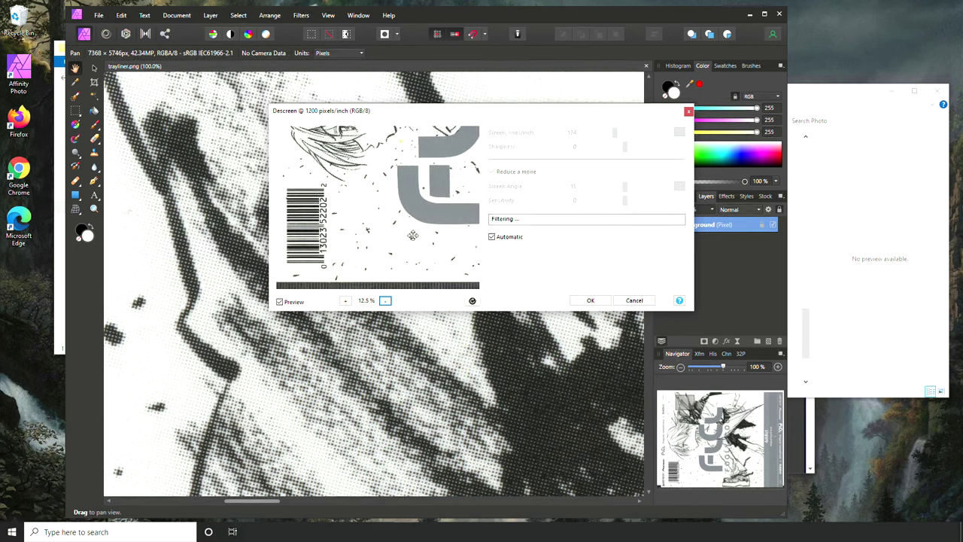
left_click_drag(409, 204, 334, 225)
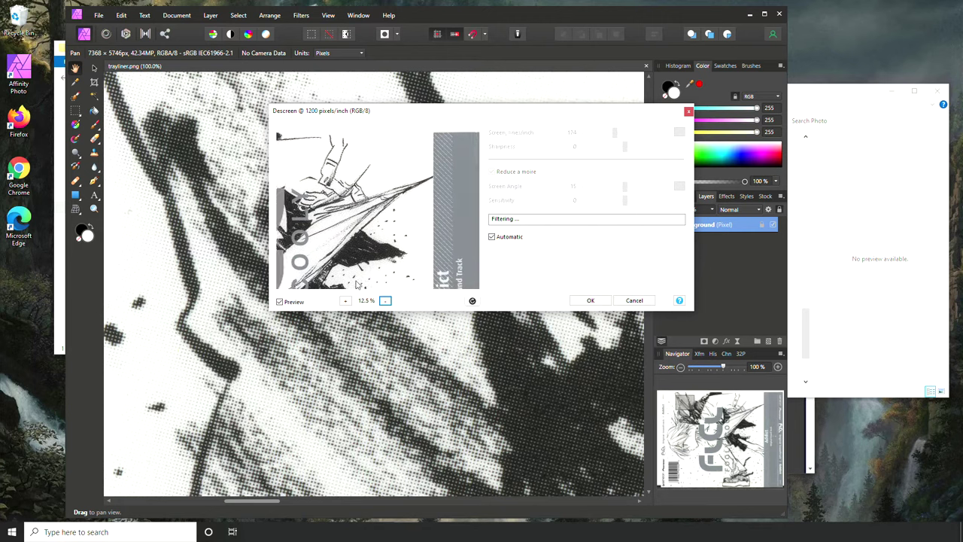
left_click(346, 300)
left_click(345, 300)
left_click(345, 301)
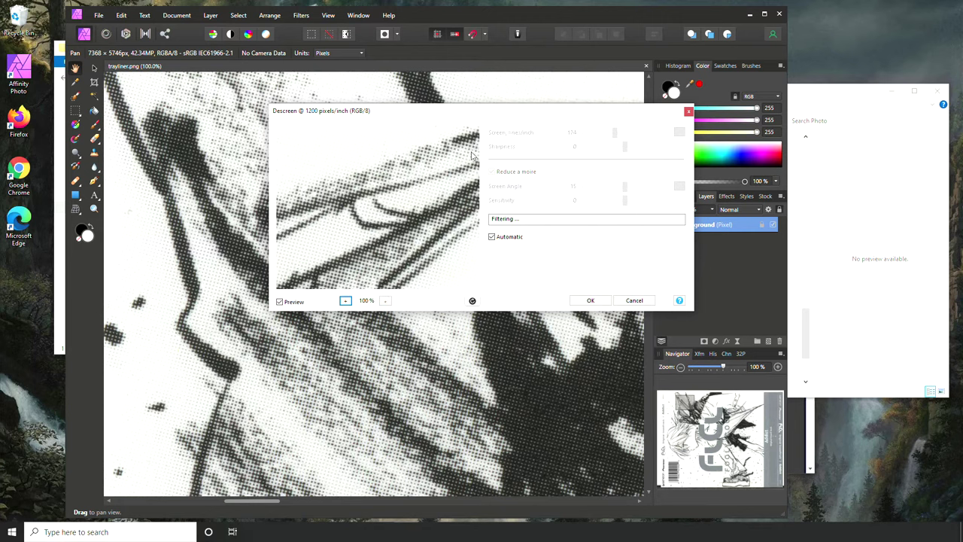
left_click(493, 237)
left_click(493, 237)
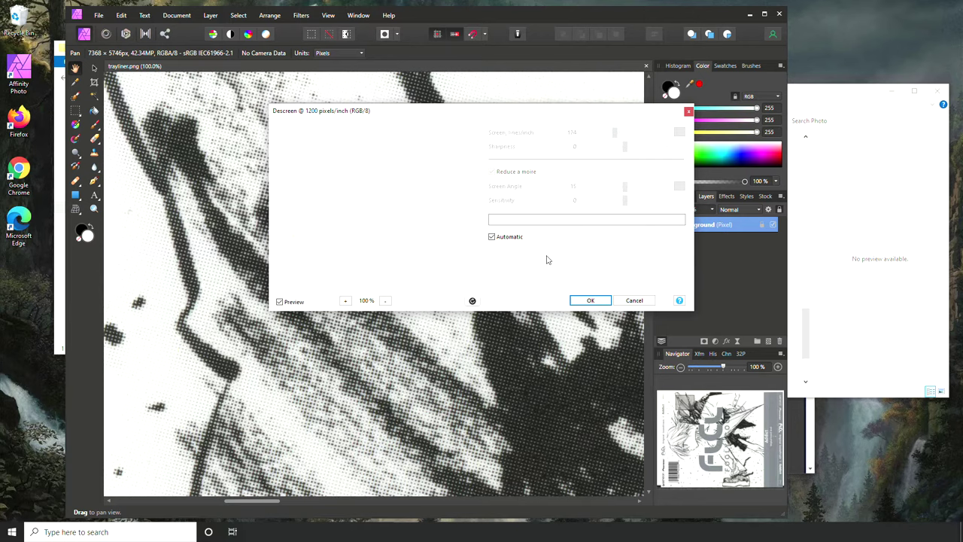
Step: Try to measure the screen frequency with automatic settings off, show another preview area and restore automatic settings
left_click(492, 237)
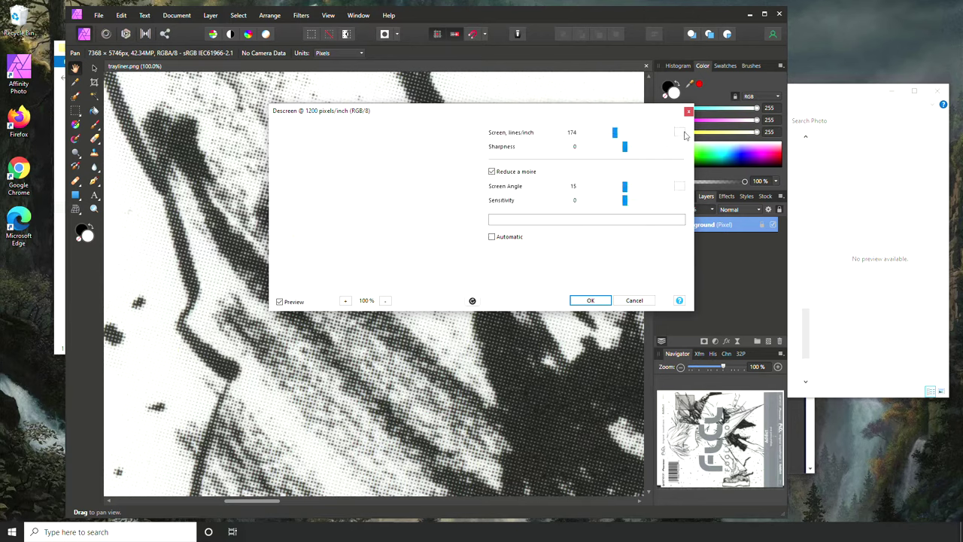
left_click(679, 132)
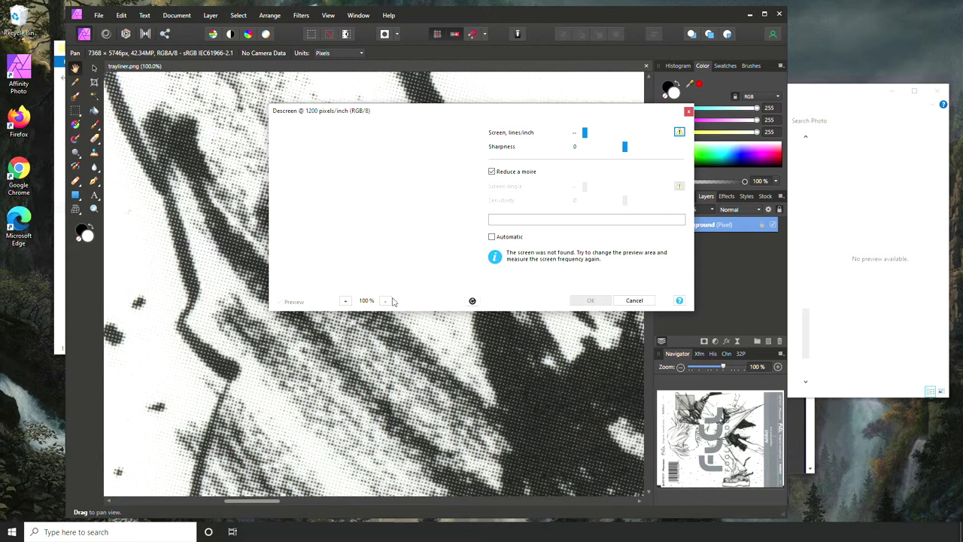
left_click(373, 269)
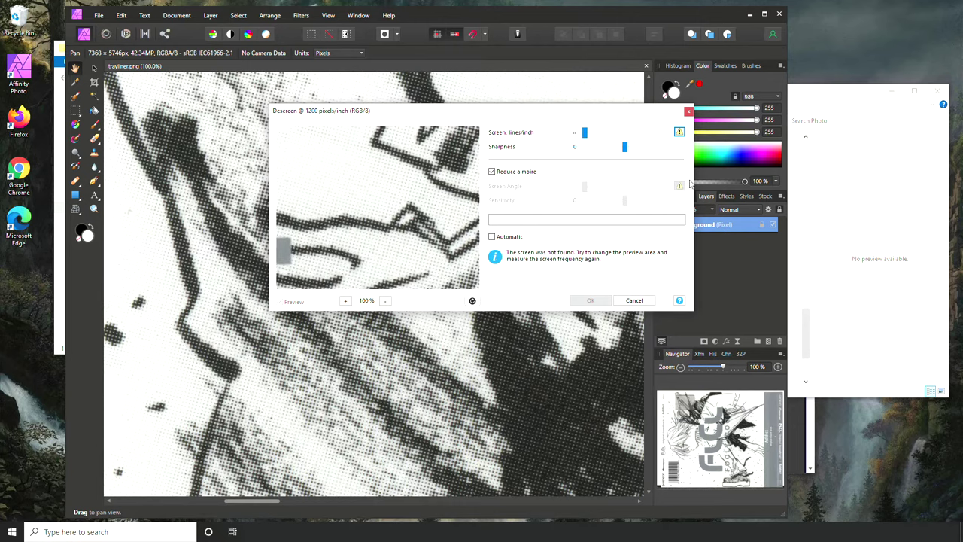
left_click(492, 237)
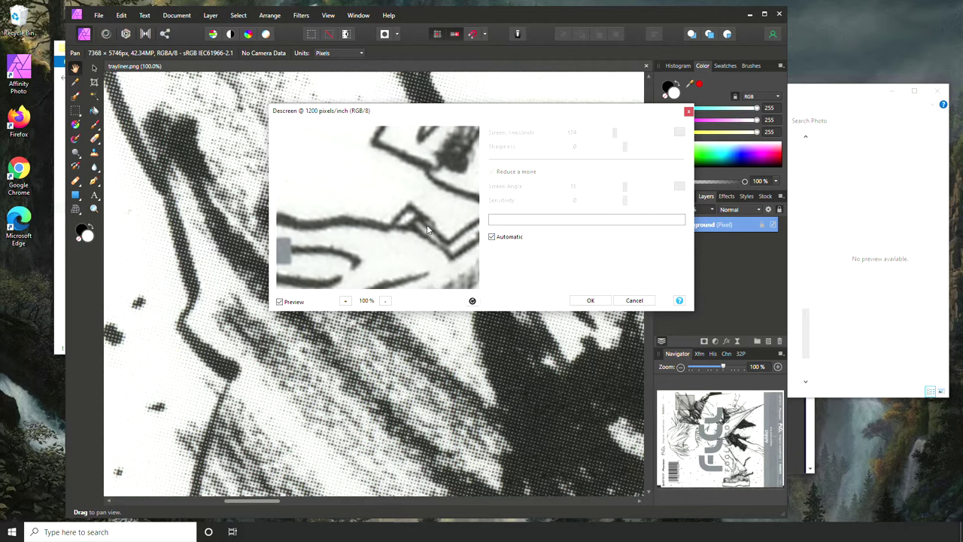
Step: Turn off automatic settings and try a screen of 159 lines/inch with a screen angle of 6
left_click(493, 238)
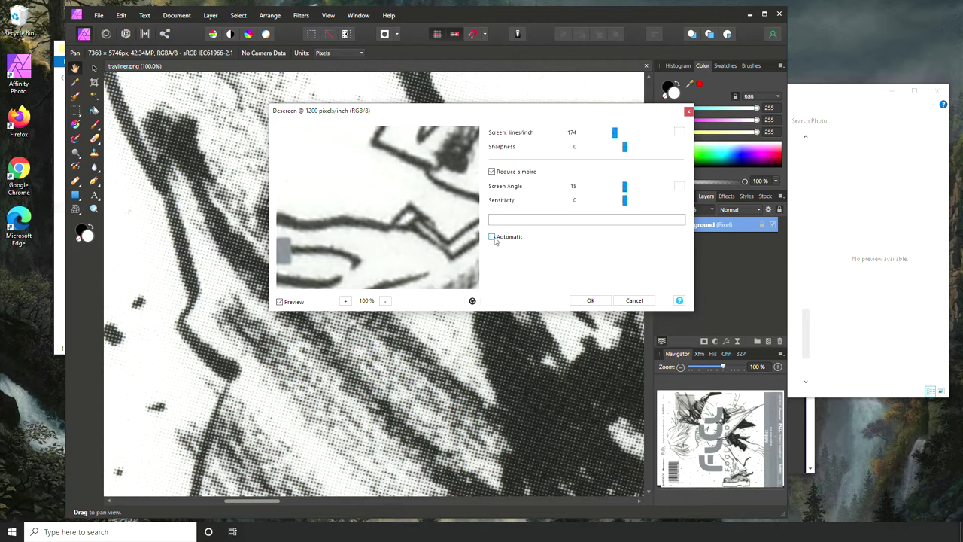
left_click(615, 133)
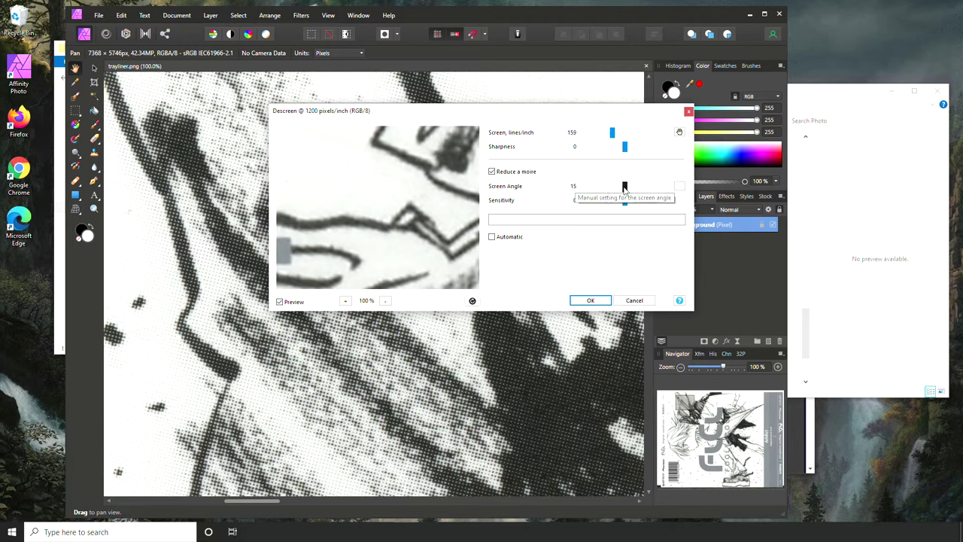
left_click(585, 188)
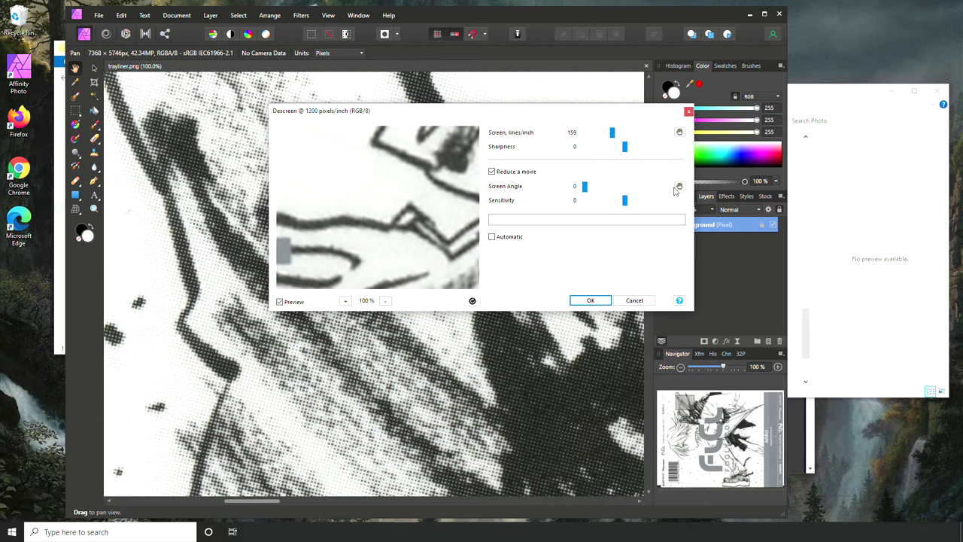
left_click(588, 189)
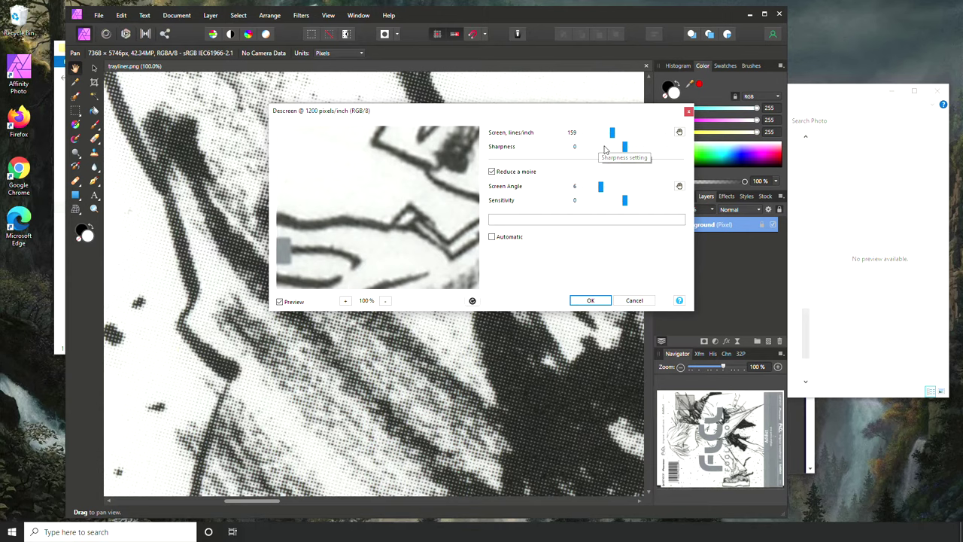
Step: Raise the screen frequency to 226 lines/inch
key("Up")
key("Up")
key("Up")
key("Up")
key("Up")
key("Up")
key("Up")
key("Up")
key("Up")
key("Up")
key("Up")
key("Up")
key("Up")
key("Up")
key("Up")
key("Up")
key("Up")
key("Up")
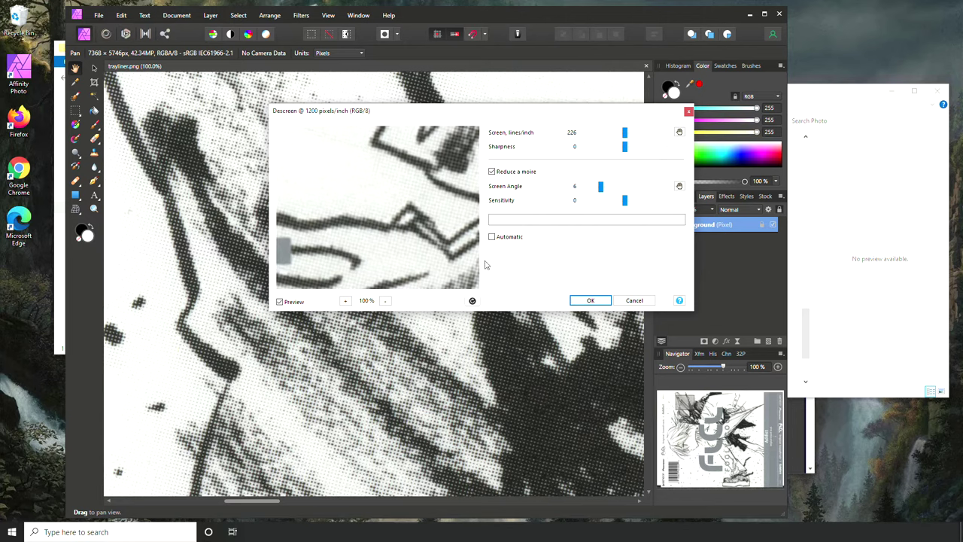
Step: Turn automatic settings back on and apply the Descreen filter to the image
left_click(492, 237)
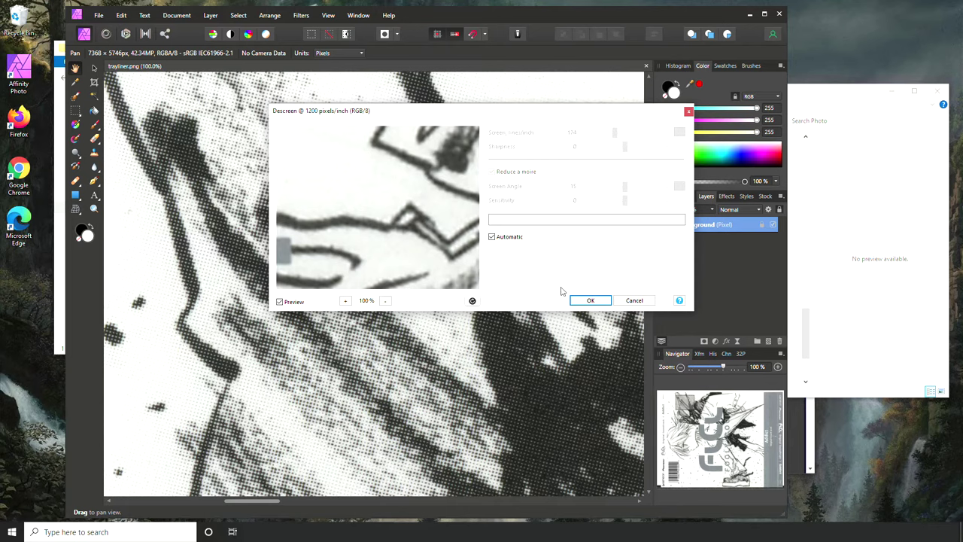
left_click(589, 302)
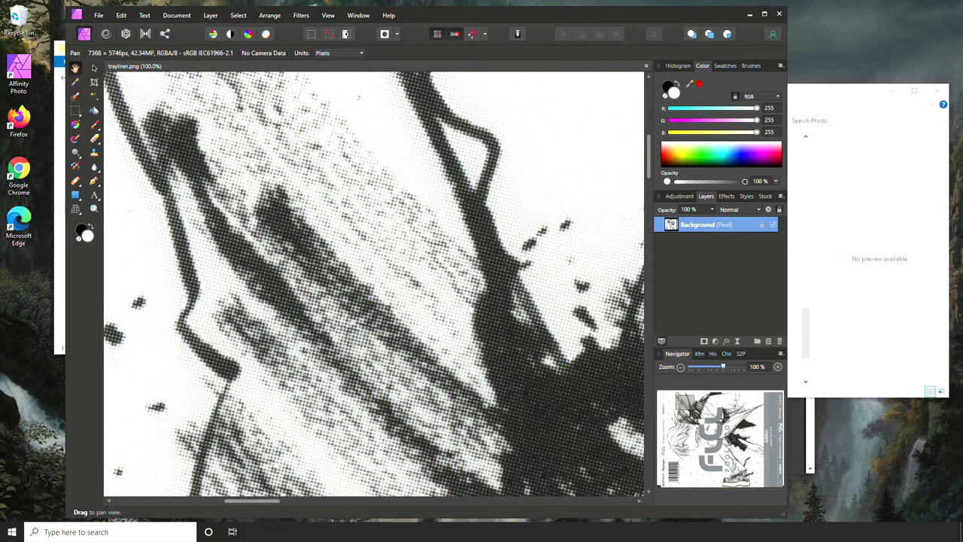
Step: Open Task Manager, check the CPU performance and the Affinity Photo process, and return to Affinity Photo
left_click(141, 533)
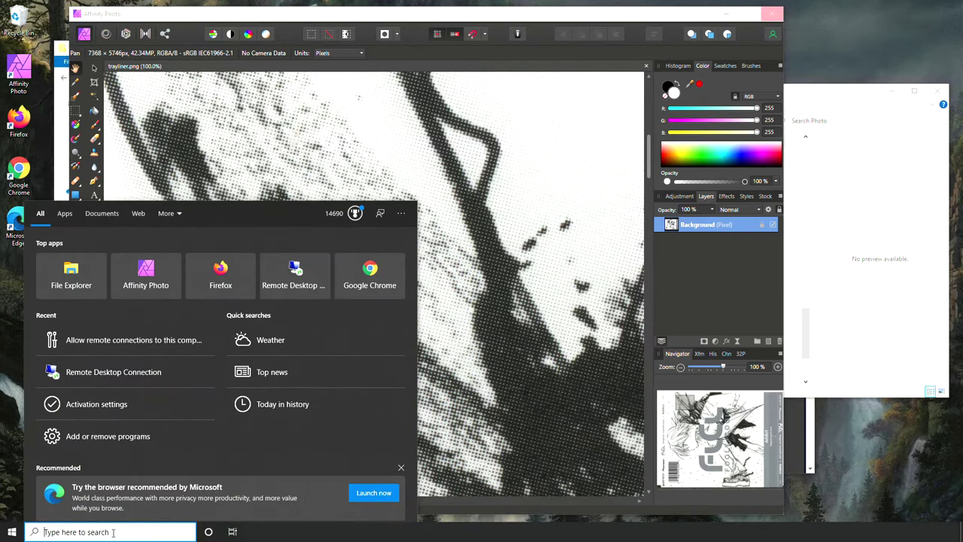
type("task")
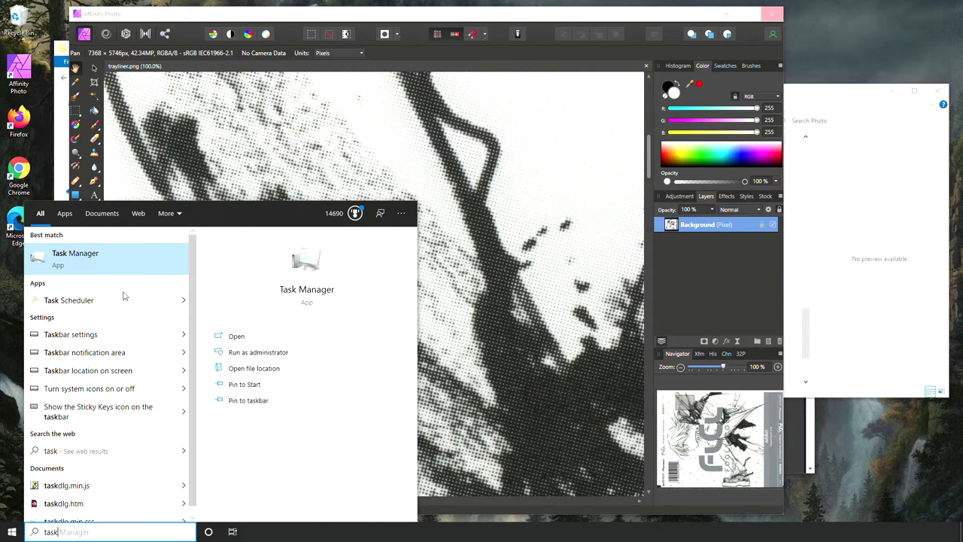
left_click(79, 257)
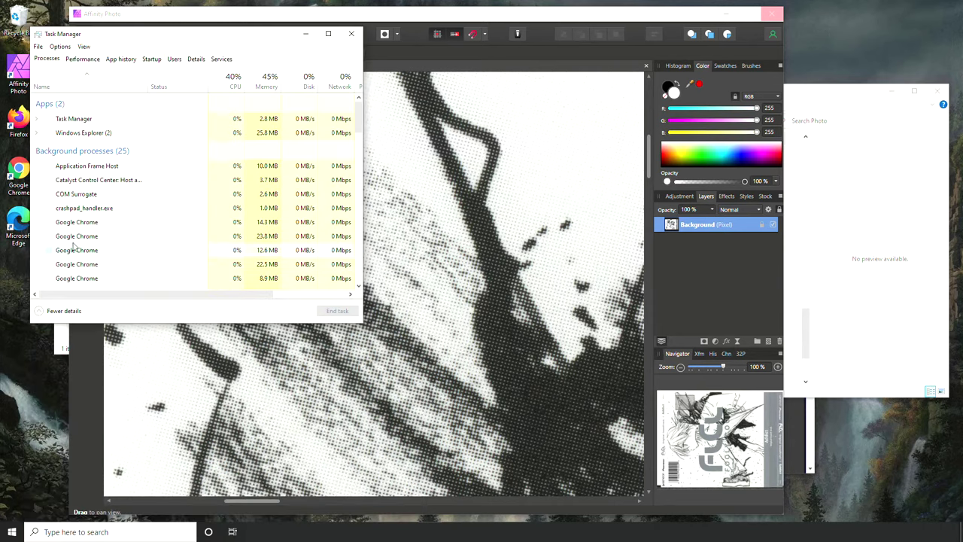
left_click(84, 46)
left_click(68, 60)
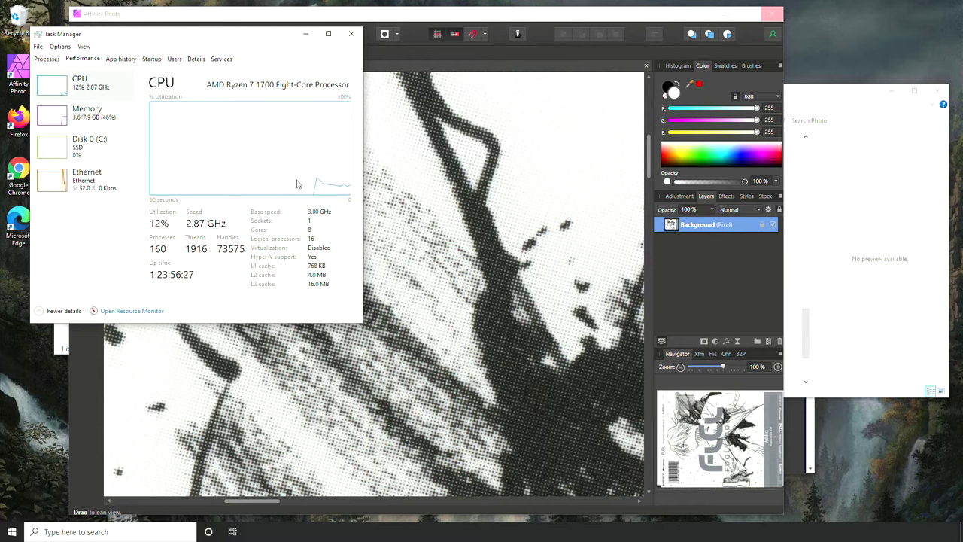
left_click(53, 61)
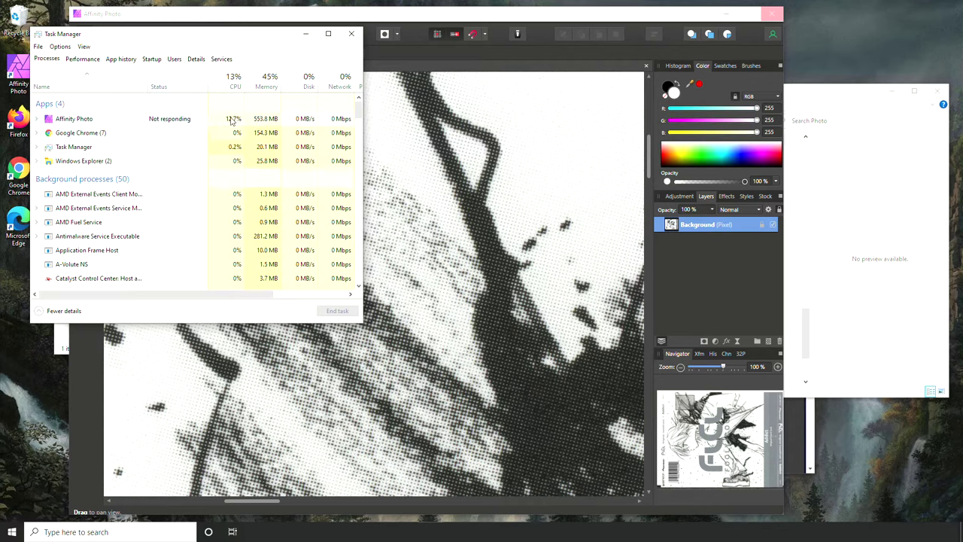
left_click(444, 21)
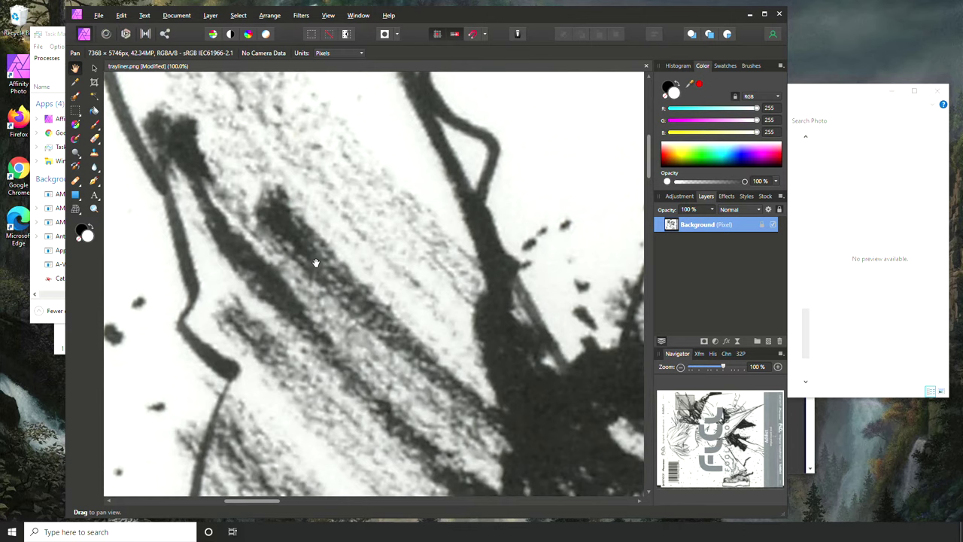
Step: Examine the descreened line art and shaded areas at 50% zoom
left_click(680, 367)
left_click(680, 367)
scroll(373, 372, "down", 4)
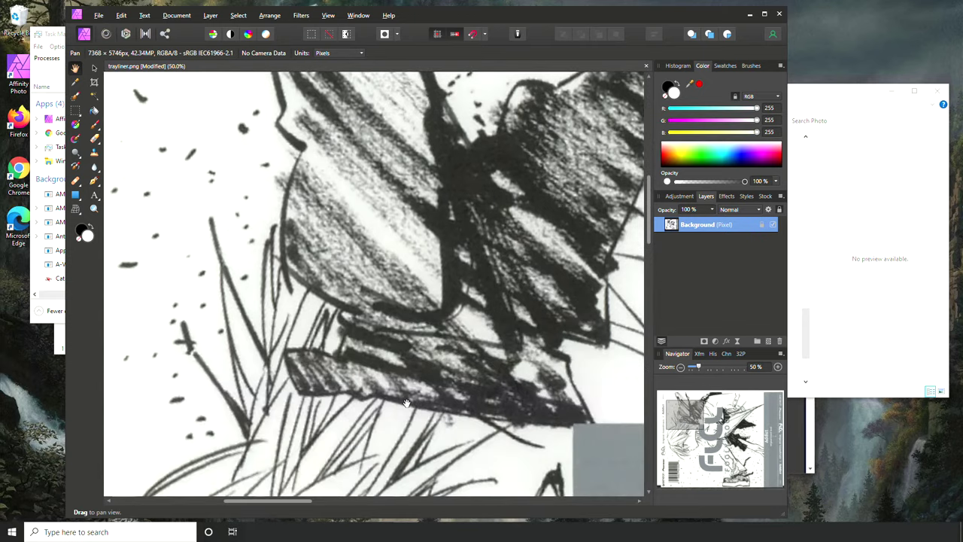
Step: Examine the descreened line art, shading and grey lettering at zoom levels between 25% and 150%
scroll(405, 403, "down", 7)
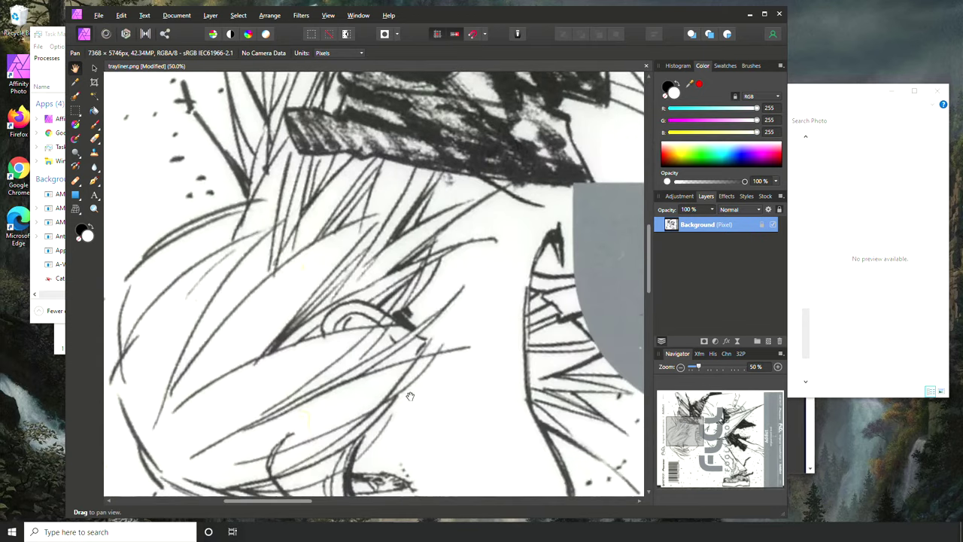
left_click(778, 367)
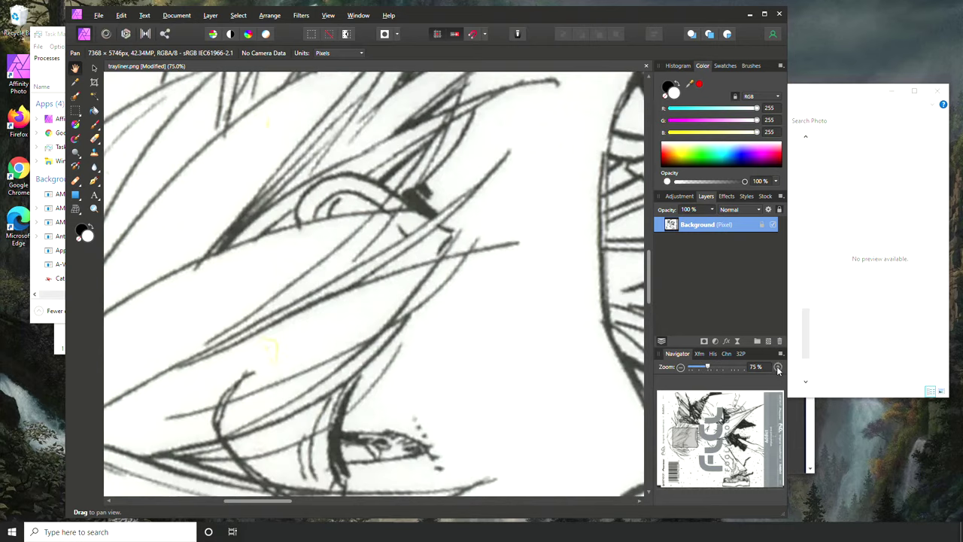
left_click(778, 368)
scroll(301, 376, "up", 10)
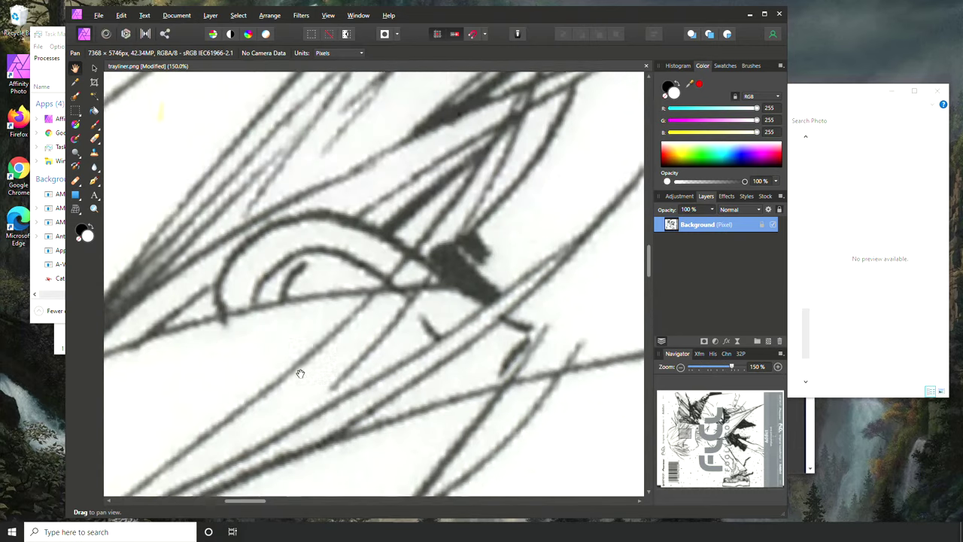
scroll(309, 376, "up", 7)
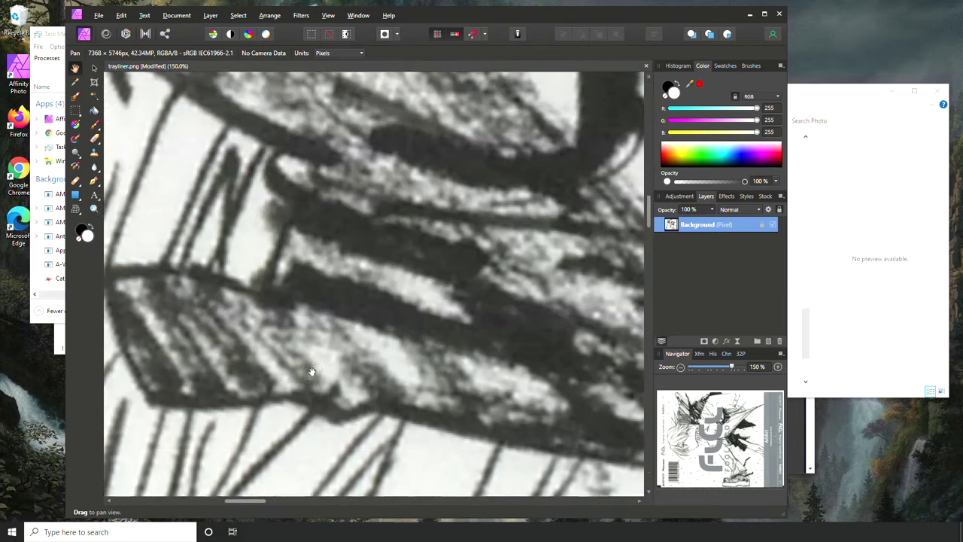
left_click(680, 367)
left_click(681, 367)
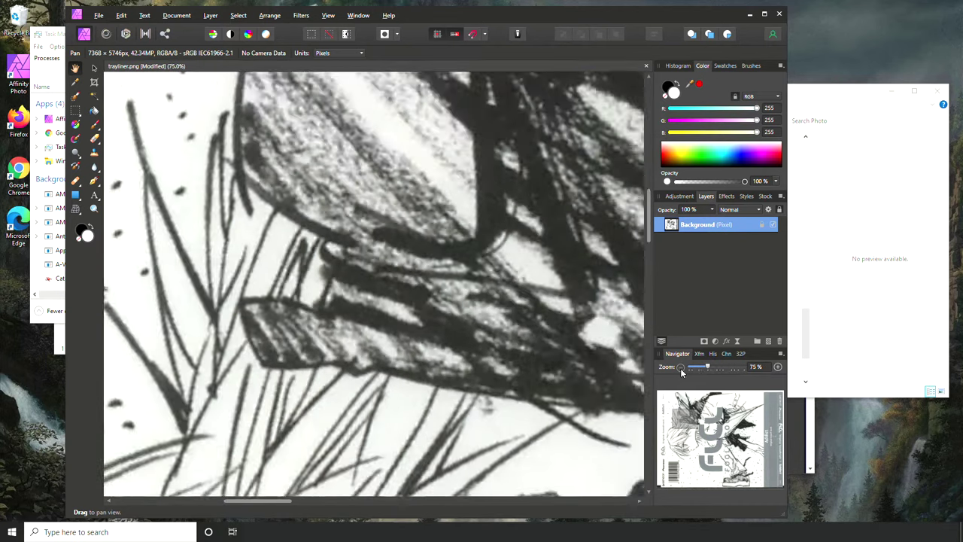
left_click(680, 368)
left_click(681, 367)
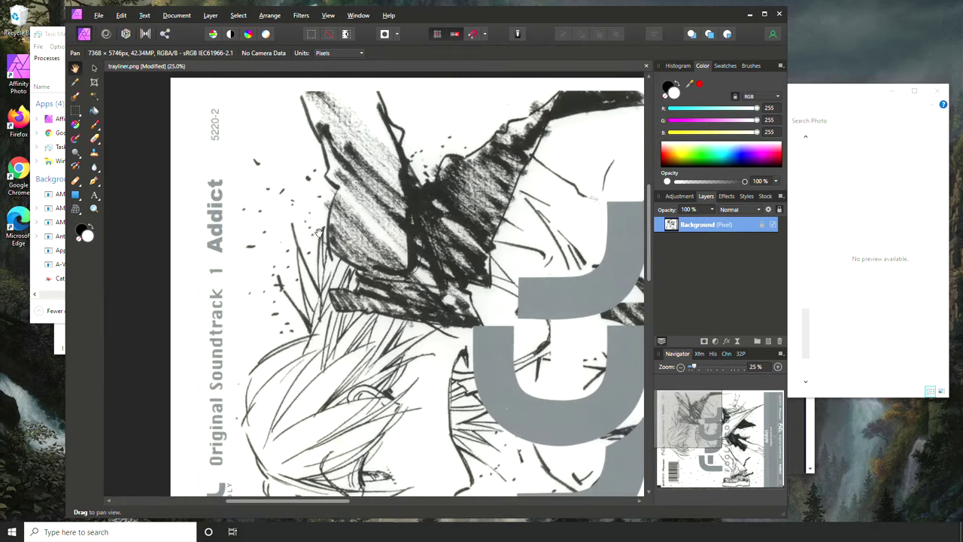
scroll(319, 232, "up", 3)
scroll(286, 226, "down", 4)
scroll(218, 205, "up", 2)
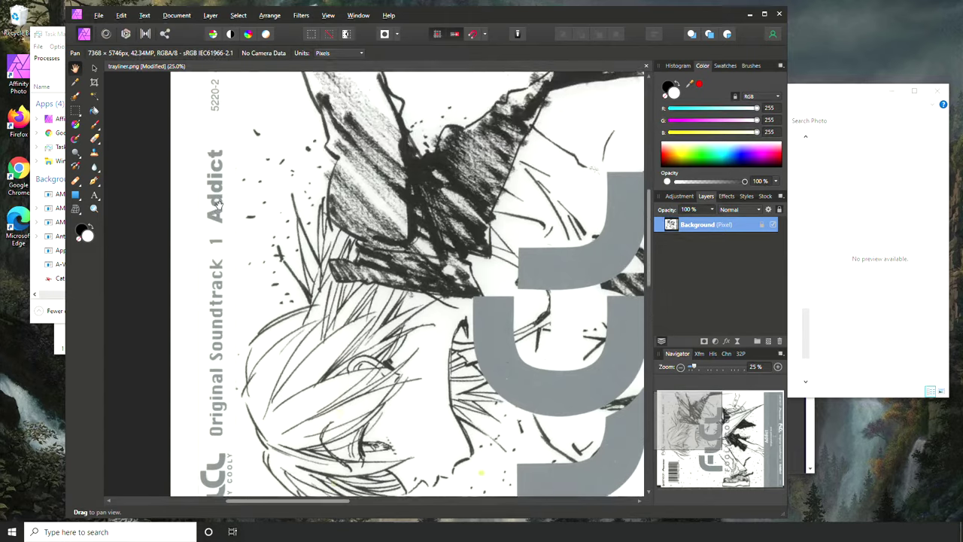
Step: Start a crop and pull the image's upper-left corner inward for a crop of 7132 × 5610 px
scroll(219, 205, "up", 3)
left_click(95, 83)
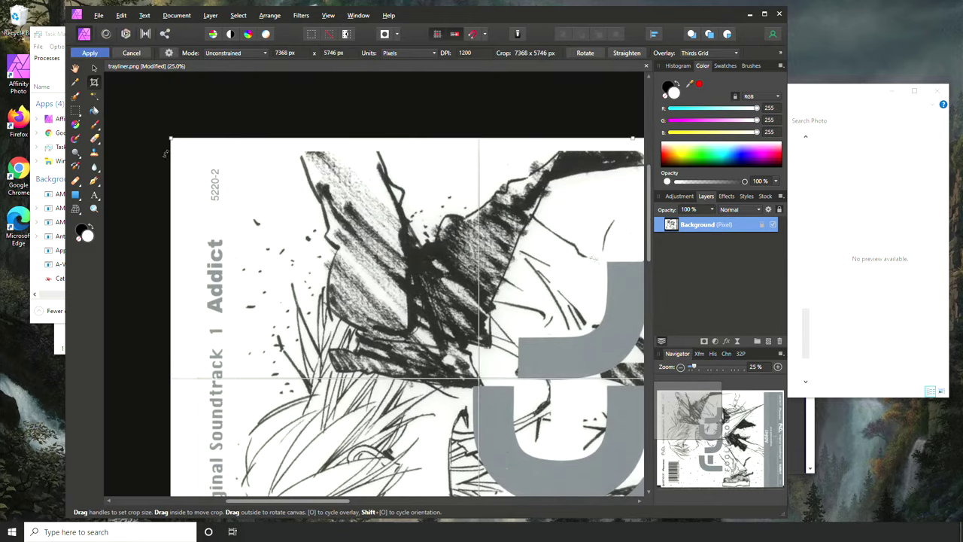
left_click_drag(178, 143, 204, 160)
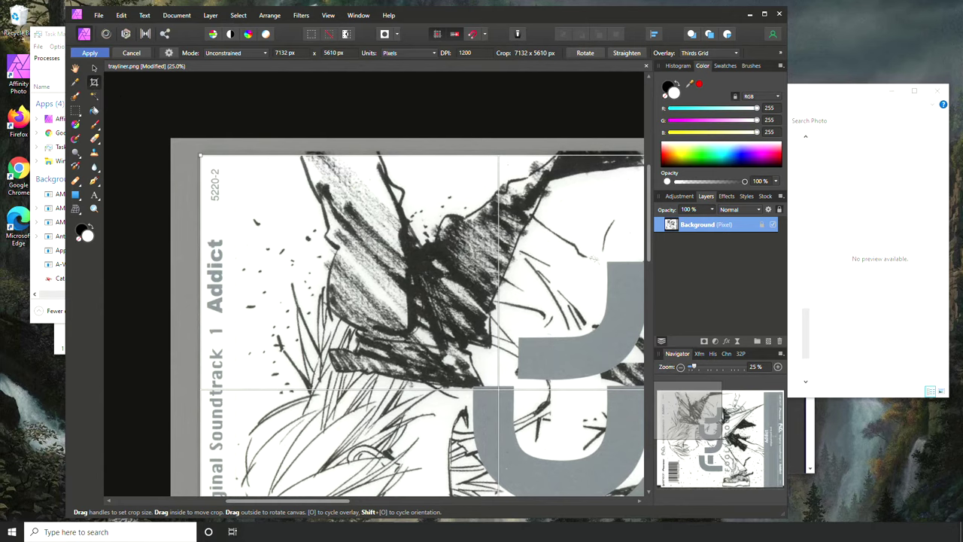
Step: Pull the crop frame's lower-right corner inward past the dark scan border, giving 7056 × 5470 px
left_click_drag(357, 500, 520, 499)
scroll(511, 445, "down", 10)
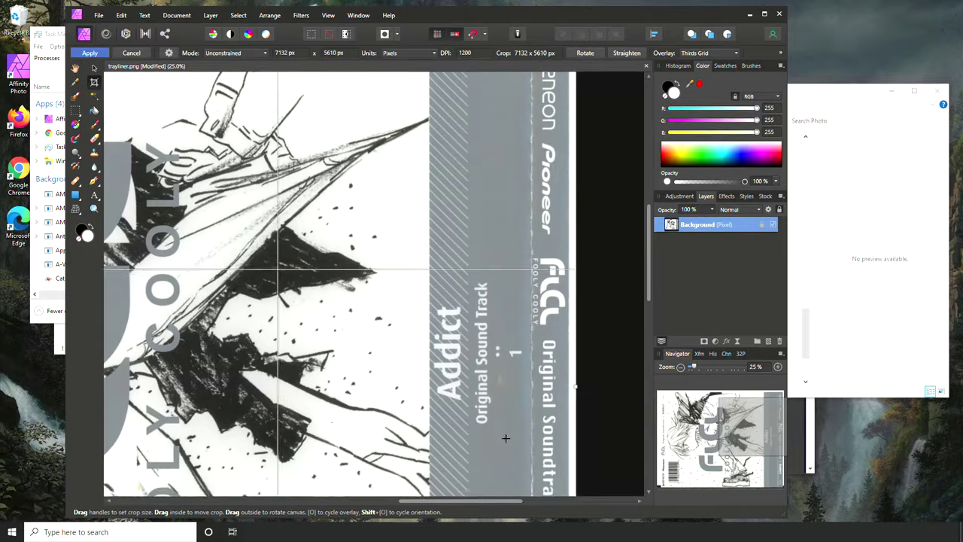
left_click_drag(578, 381, 567, 361)
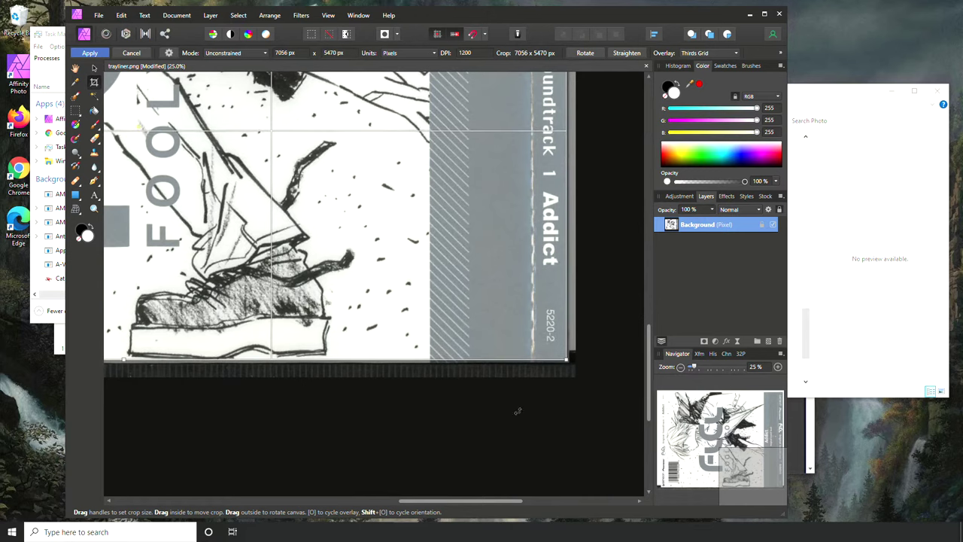
Step: Check the crop frame against the tray liner's left, top and right edges and compare the crop overlays
left_click_drag(474, 503, 275, 516)
scroll(274, 511, "right", 3)
scroll(248, 376, "up", 5)
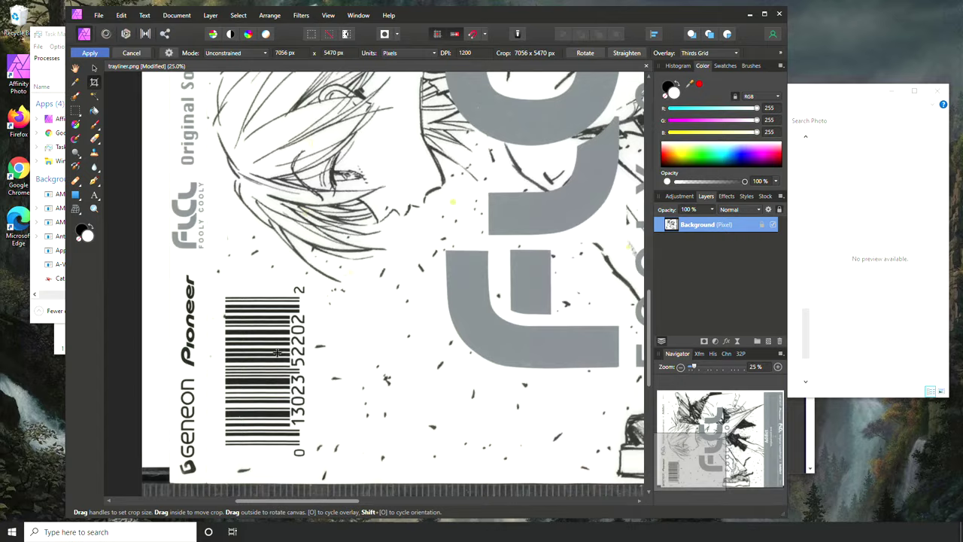
scroll(242, 322, "up", 2)
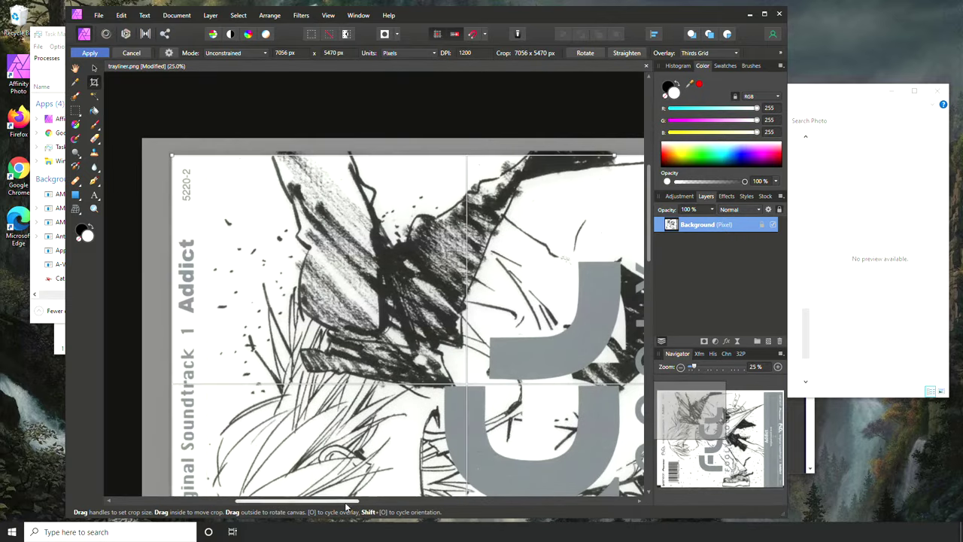
left_click_drag(351, 506, 533, 498)
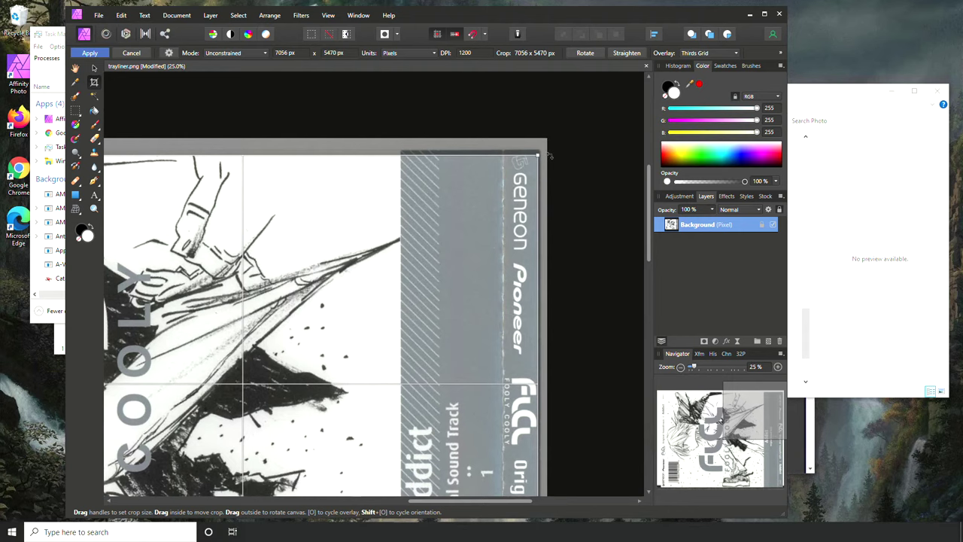
key("o")
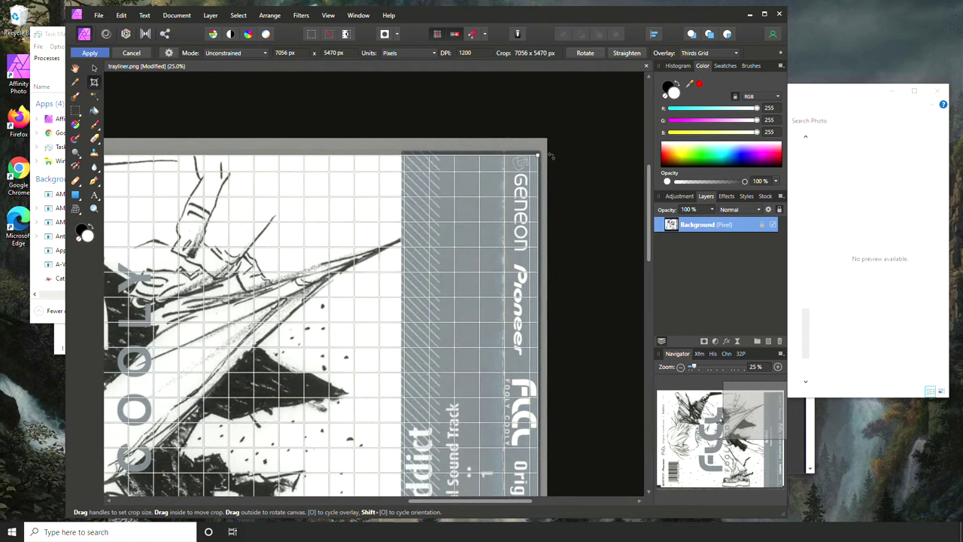
key("o")
scroll(549, 267, "down", 2)
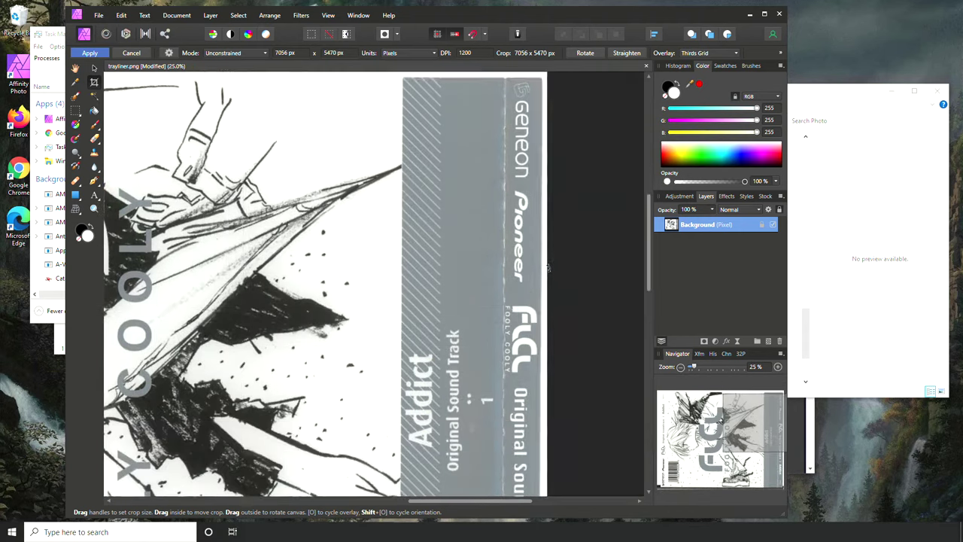
scroll(548, 267, "down", 5)
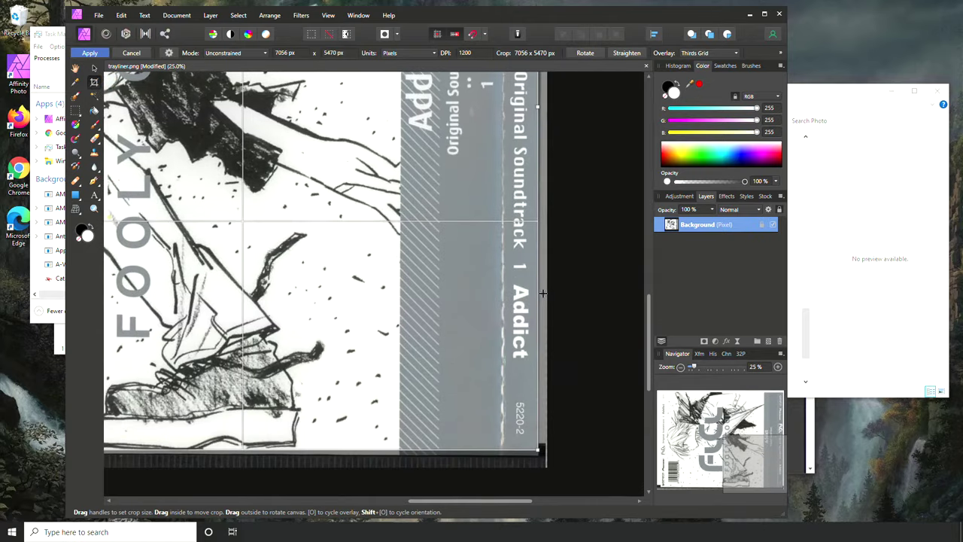
scroll(554, 348, "up", 2)
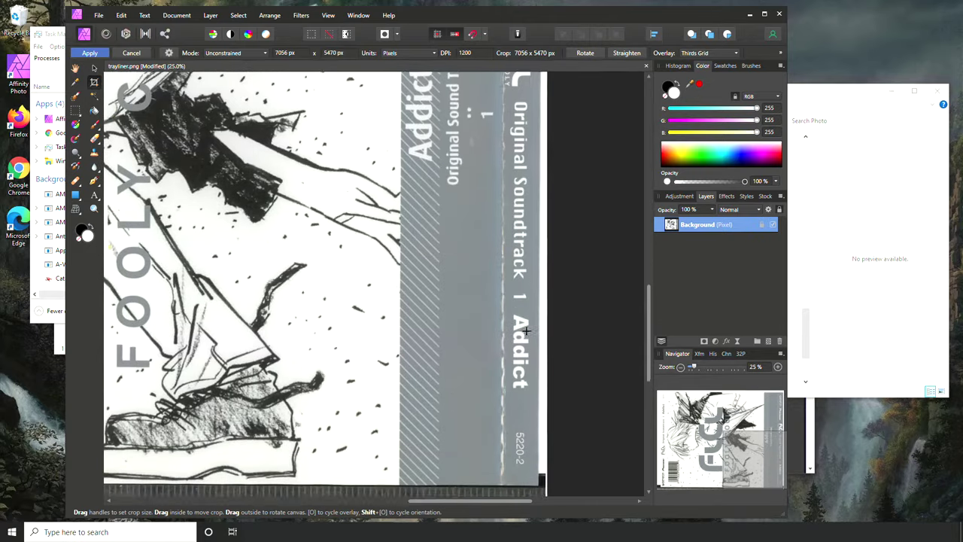
scroll(553, 349, "down", 3)
Step: Recheck the crop frame's lower-right corner and apply the 7056 × 5470 px crop
mouse_move(484, 501)
left_mouse_down()
mouse_move(288, 519)
mouse_move(459, 519)
mouse_move(482, 510)
left_mouse_up()
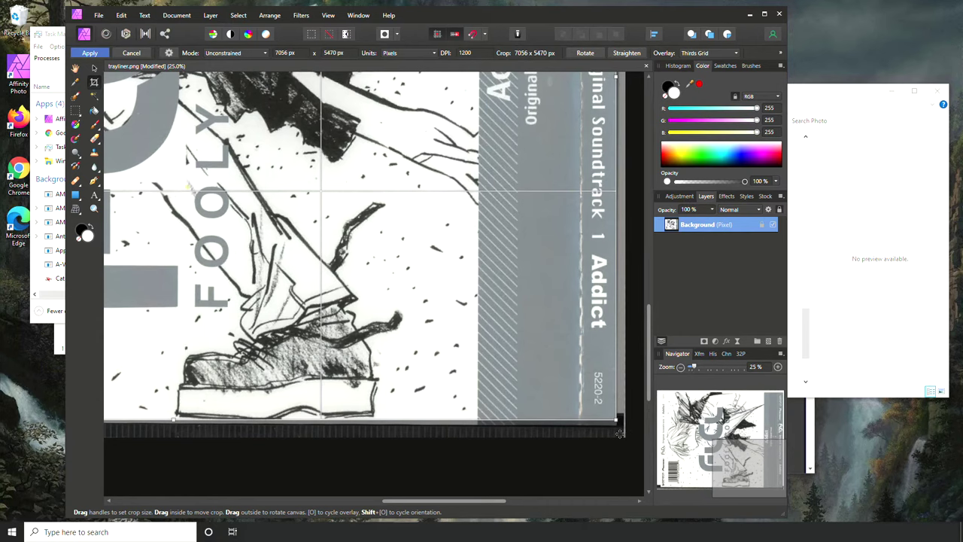
left_click_drag(613, 430, 613, 429)
scroll(613, 429, "up", 4)
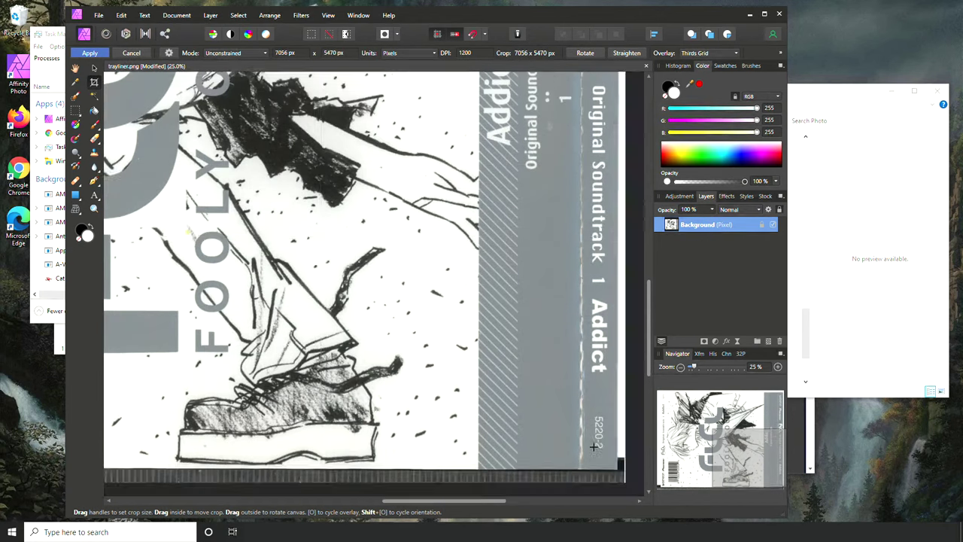
left_click(87, 54)
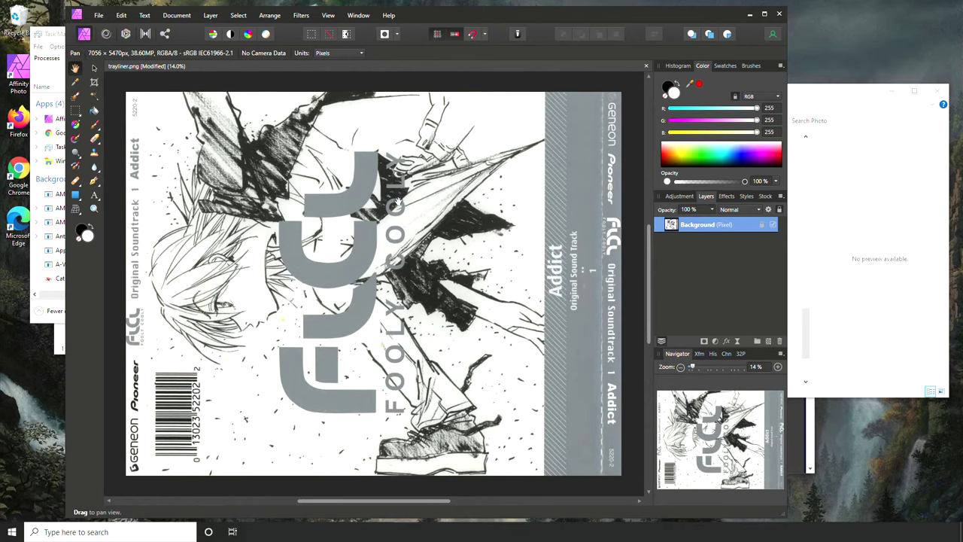
Step: Inspect the large FLCL lettering for specks and sample its clean grey as the Clone Brush source
left_click(777, 366)
left_click(778, 367)
left_click(777, 367)
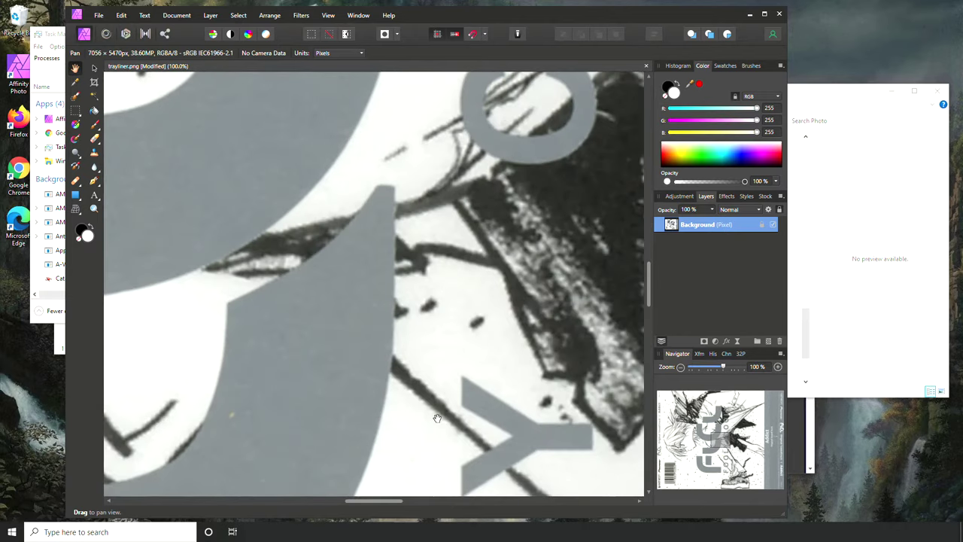
left_click_drag(384, 500, 344, 500)
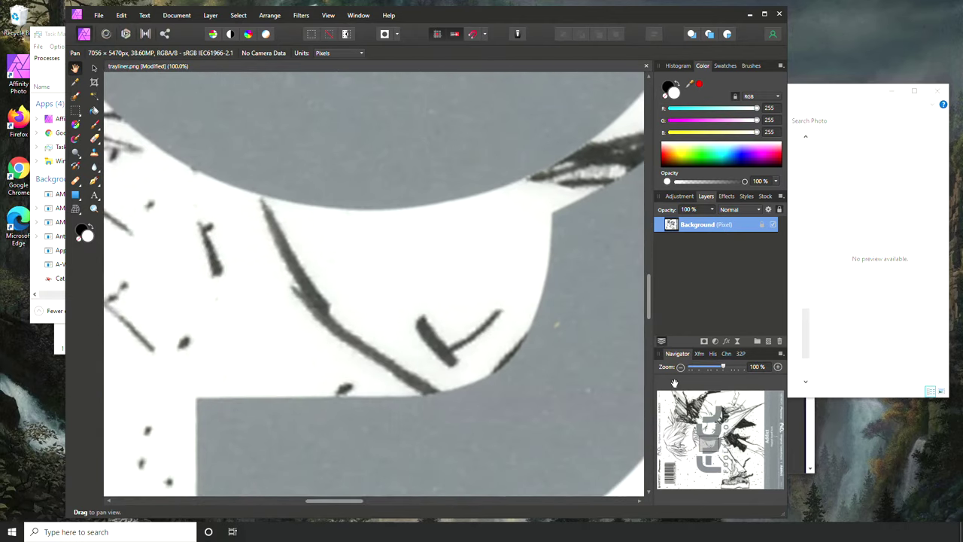
left_click(682, 367)
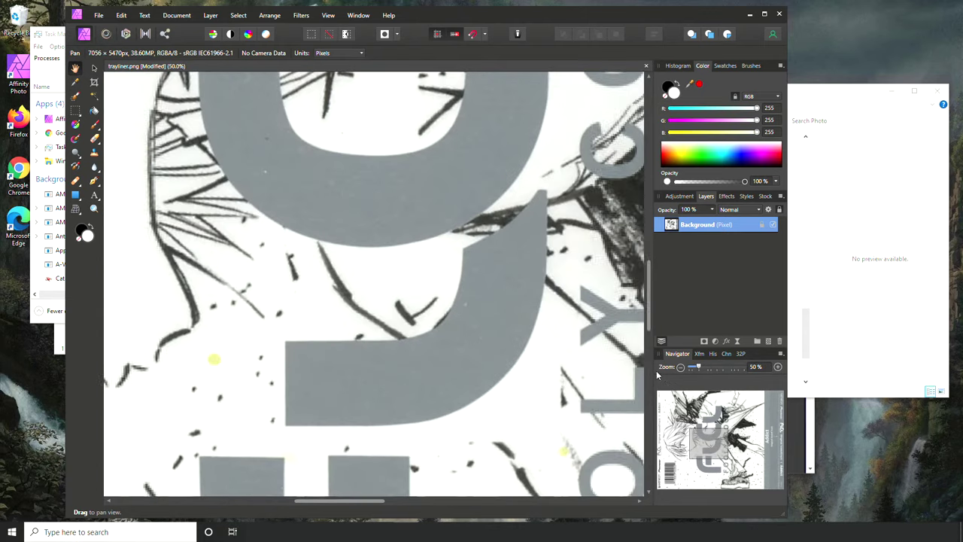
left_click_drag(354, 500, 391, 501)
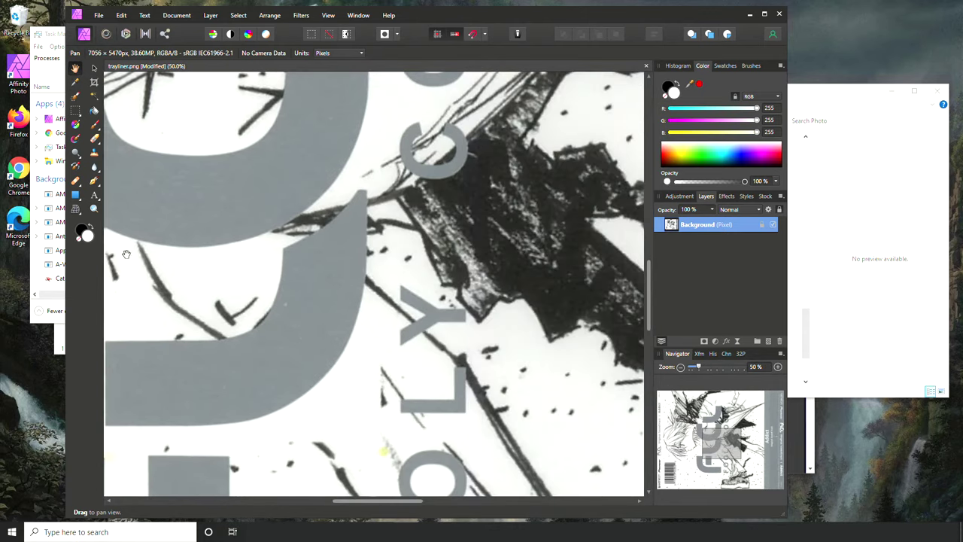
left_click(75, 182)
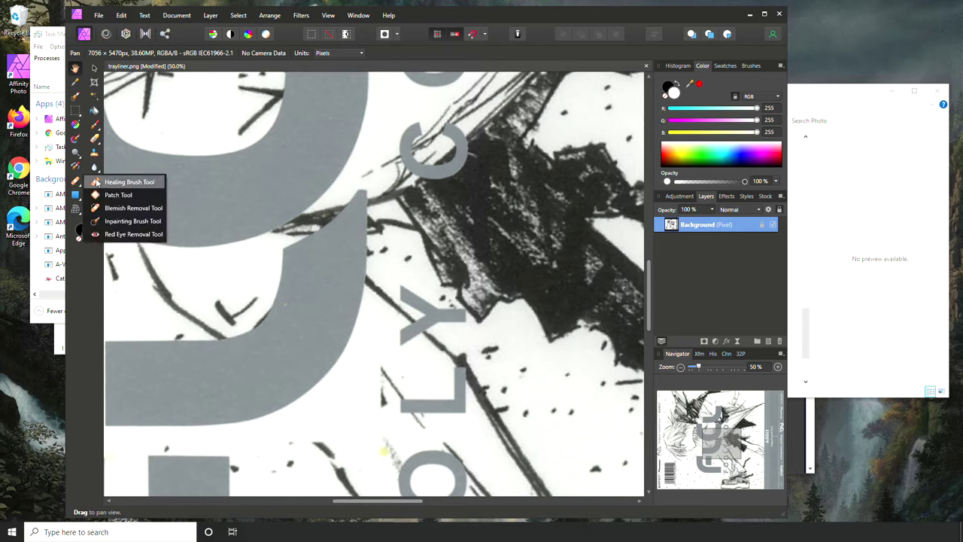
left_click(95, 156)
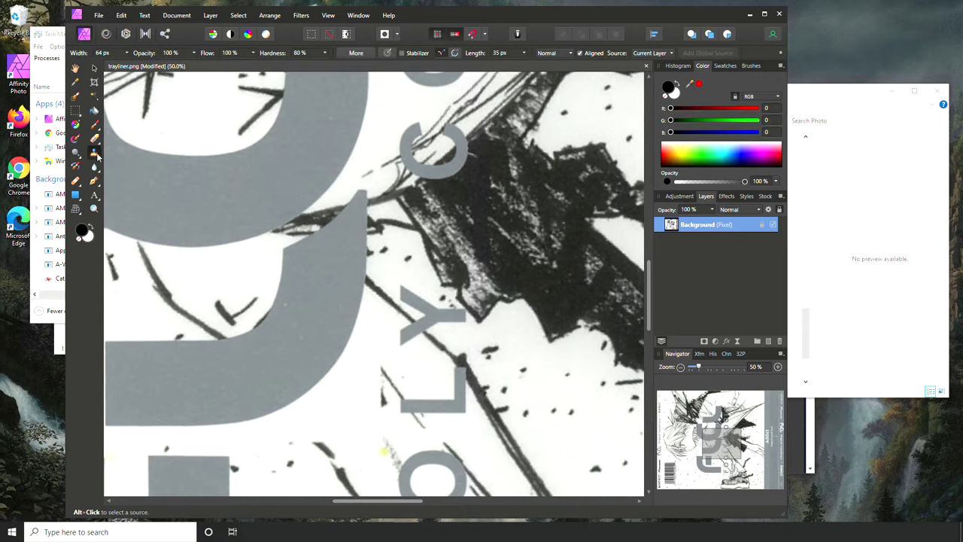
left_click(308, 318, "alt")
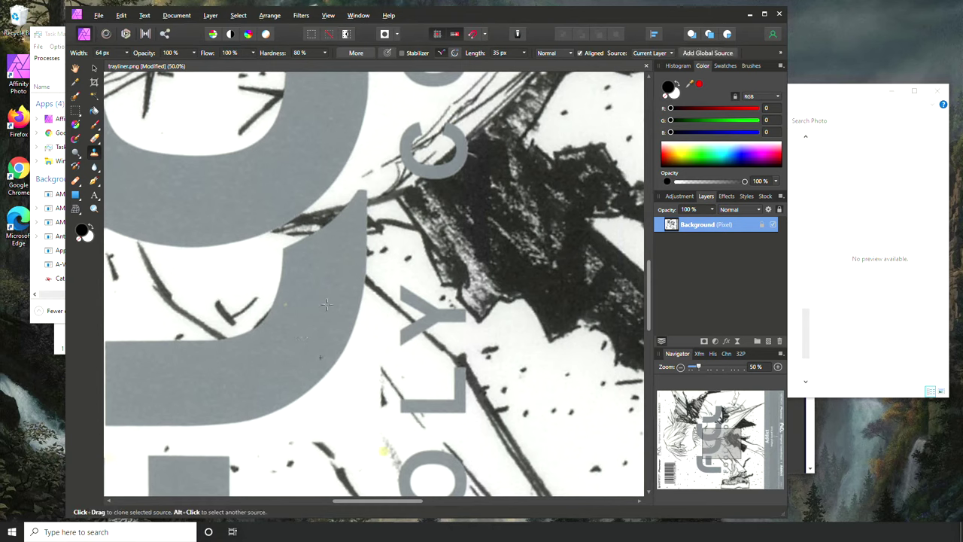
Step: Try a clone stroke along the inner edge of the U-shaped grey letter, and undo it
scroll(313, 376, "up", 5)
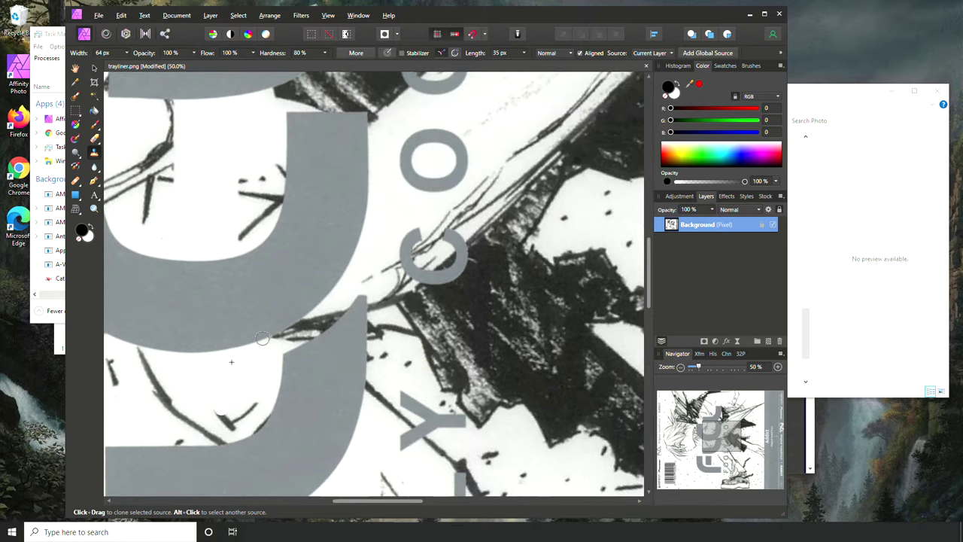
left_click_drag(378, 501, 321, 501)
mouse_move(383, 331)
left_mouse_down()
mouse_move(408, 325)
mouse_move(418, 339)
left_mouse_up()
key("ctrl+z")
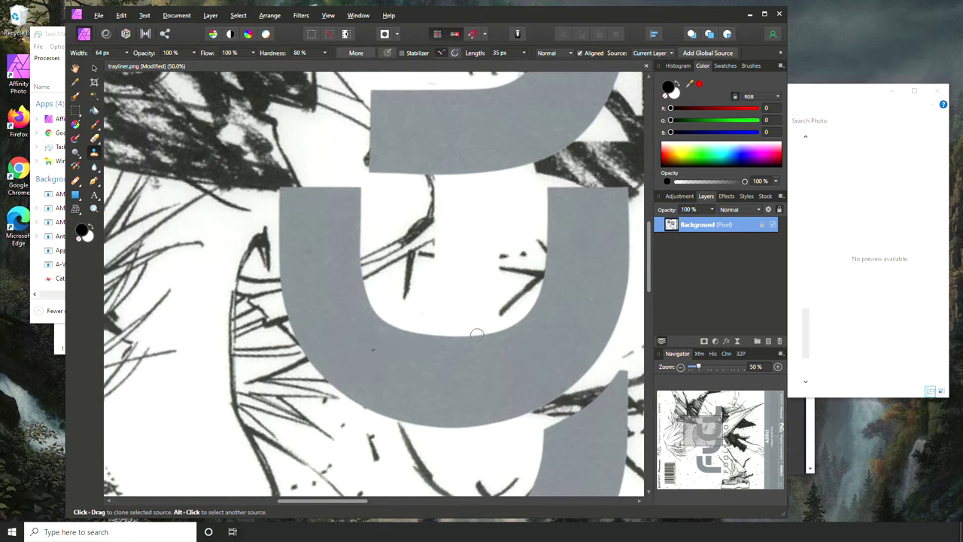
Step: Sample clean white paper beside the face and clone it over the yellow spot near the grey lettering
scroll(477, 334, "up", 2)
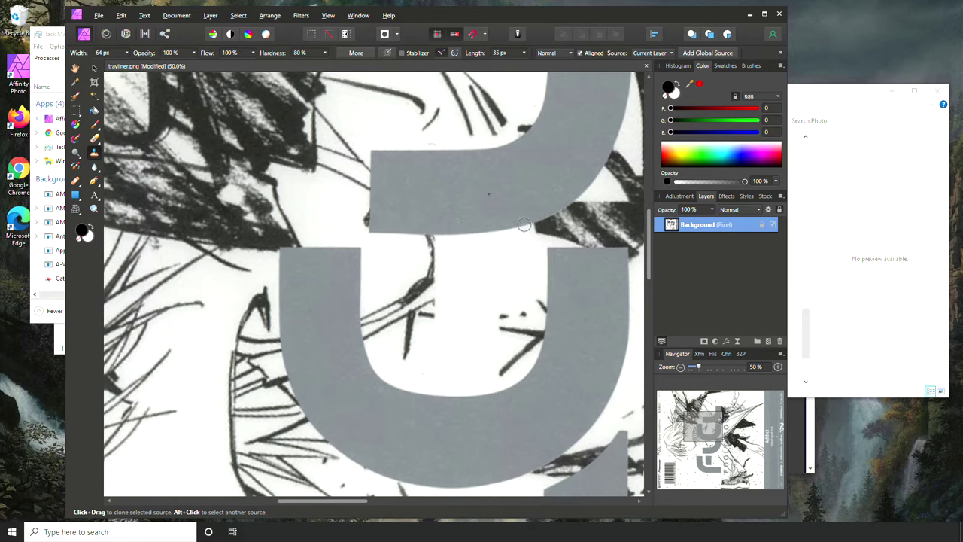
scroll(451, 301, "up", 8)
scroll(563, 260, "up", 5)
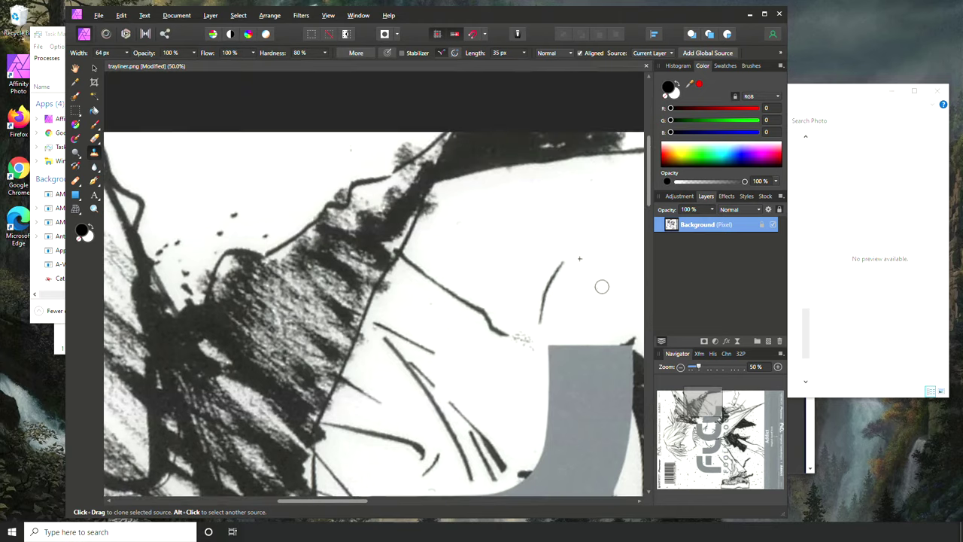
scroll(489, 407, "down", 5)
scroll(485, 398, "down", 5)
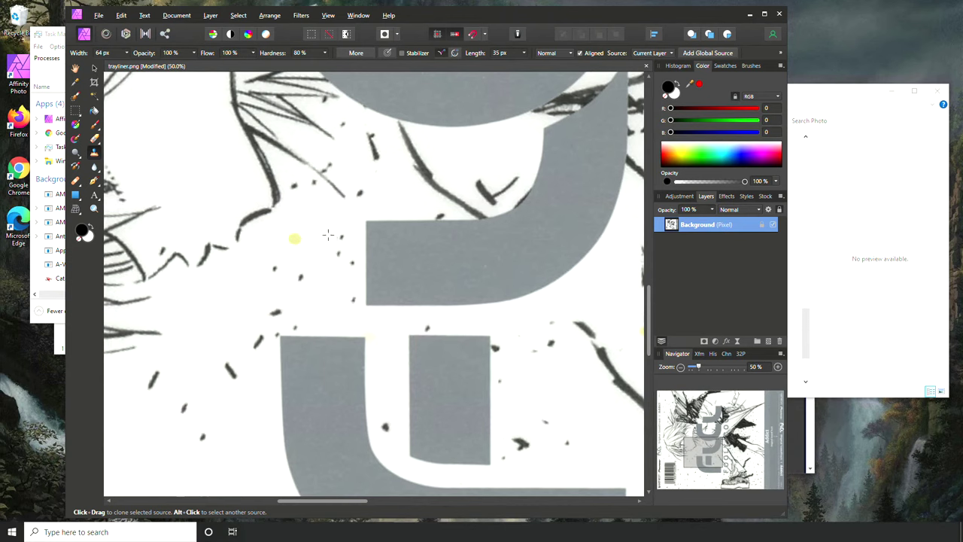
left_click(321, 228, "alt")
mouse_move(305, 246)
left_mouse_down()
mouse_move(297, 243)
mouse_move(320, 269)
left_mouse_up()
Step: Clone clean white over the faint yellow mark in the character's hair
scroll(452, 498, "left", 5)
left_click_drag(326, 211, 302, 186)
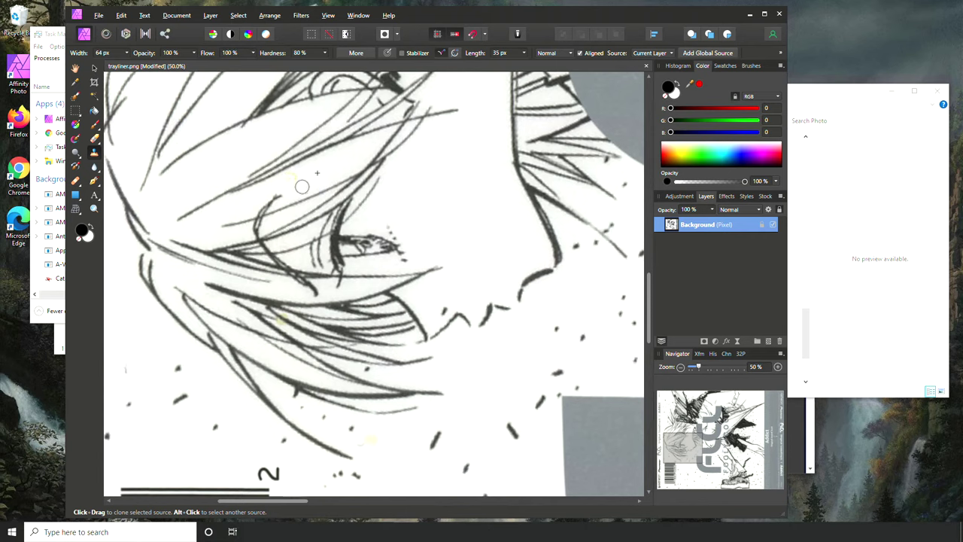
scroll(308, 192, "up", 5)
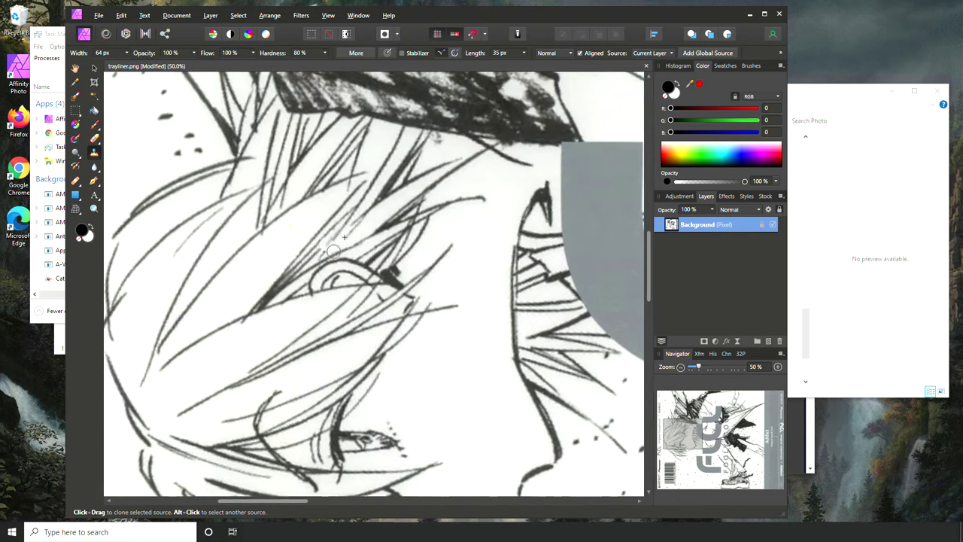
Step: Add a Levels adjustment above the scan with the black level at 5% and the white level at 90%
scroll(332, 251, "up", 10)
scroll(348, 285, "up", 3)
scroll(359, 279, "down", 4)
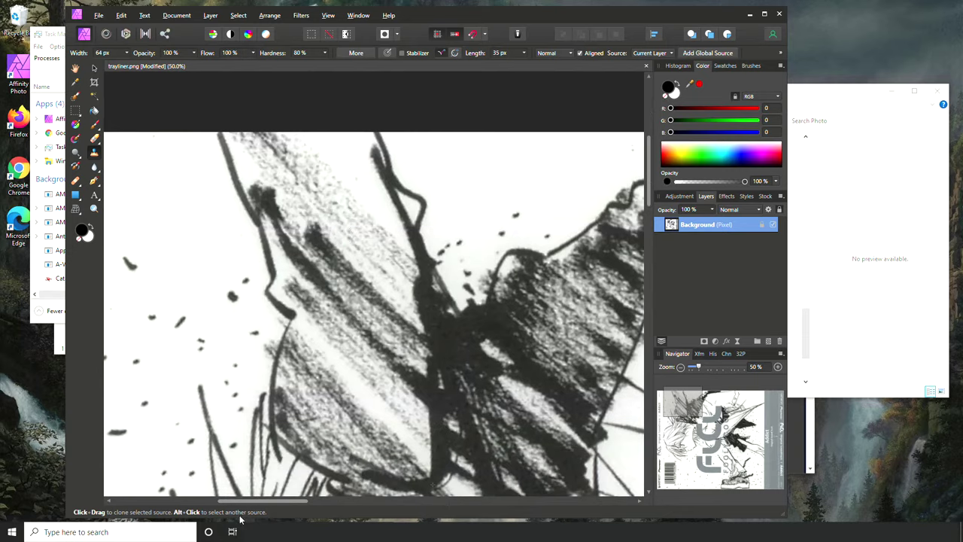
mouse_move(258, 504)
left_mouse_down()
mouse_move(200, 504)
mouse_move(209, 504)
left_mouse_up()
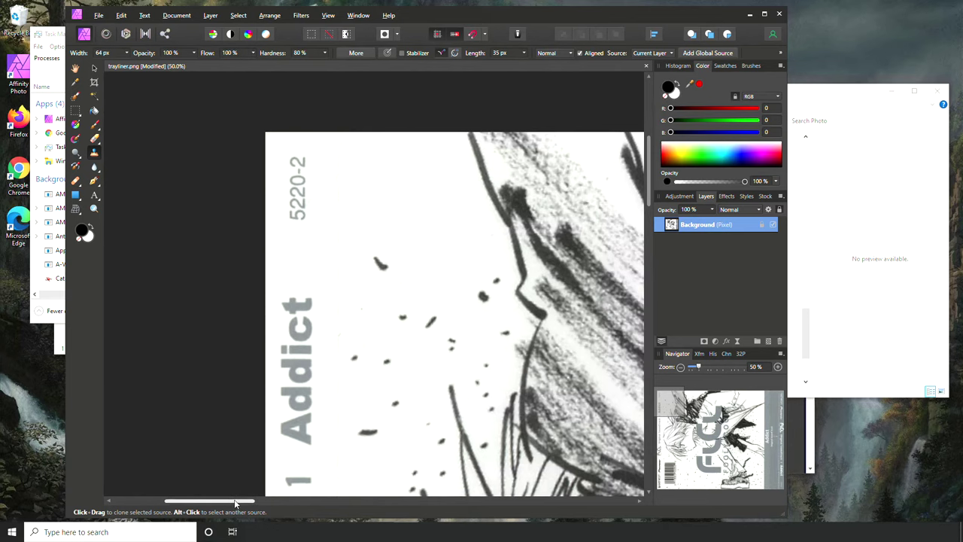
left_click_drag(236, 504, 251, 504)
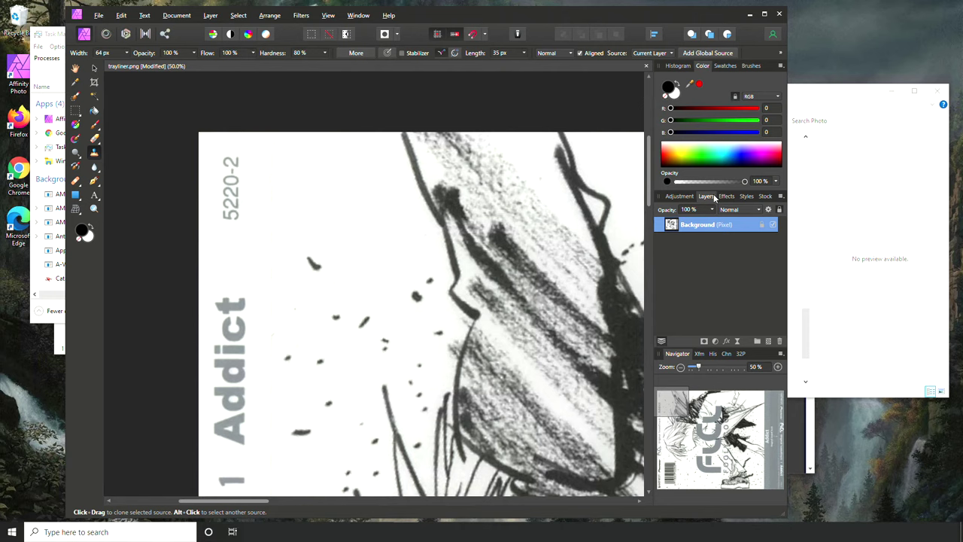
left_click(715, 341)
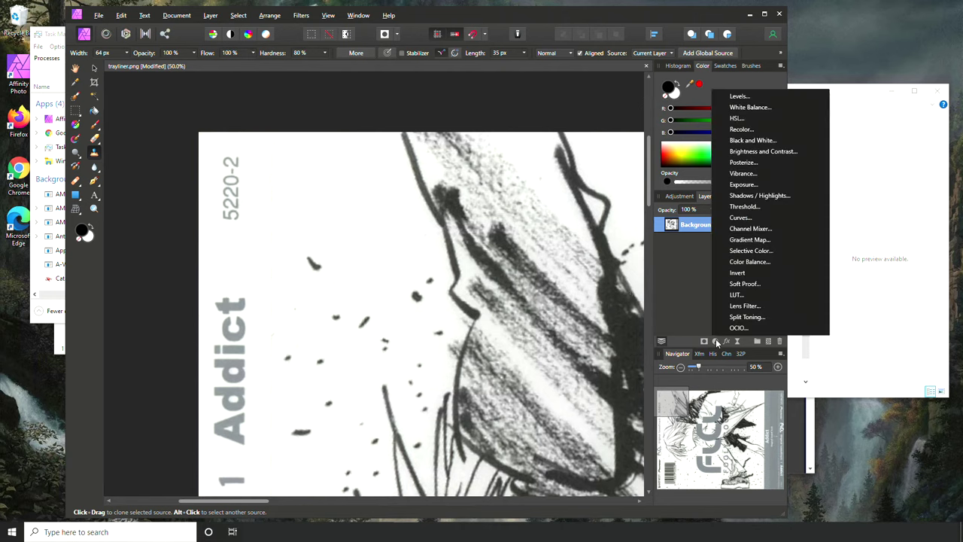
left_click(738, 97)
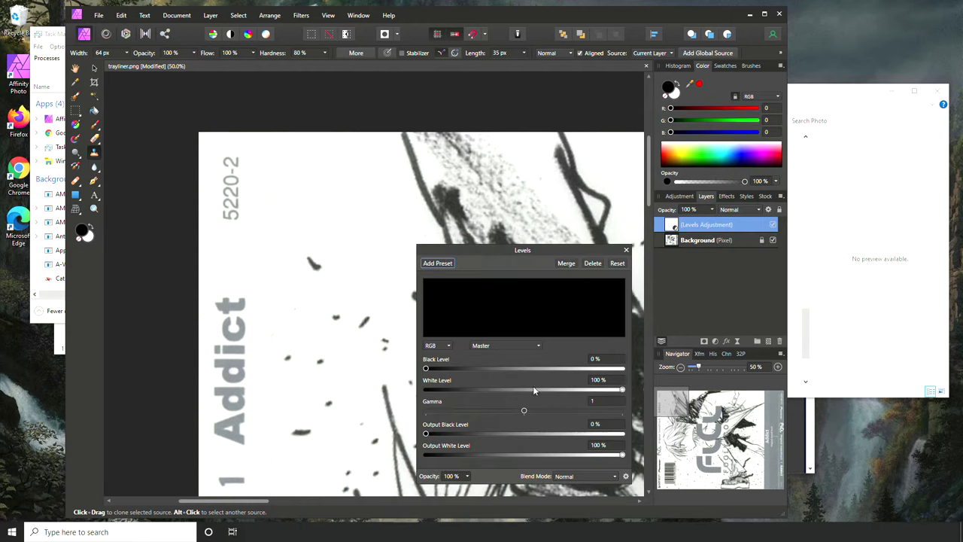
left_click_drag(623, 391, 603, 390)
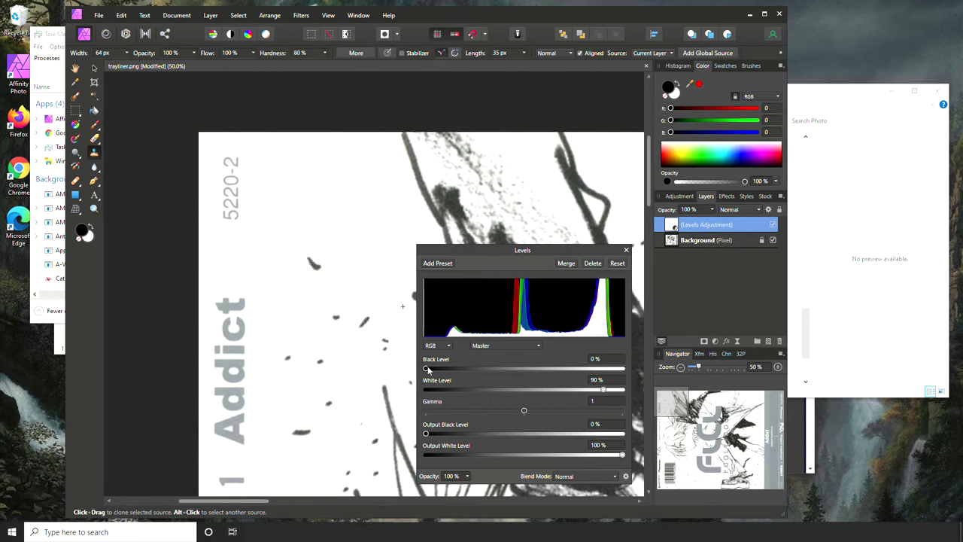
mouse_move(426, 368)
left_mouse_down()
mouse_move(445, 371)
mouse_move(436, 370)
left_mouse_up()
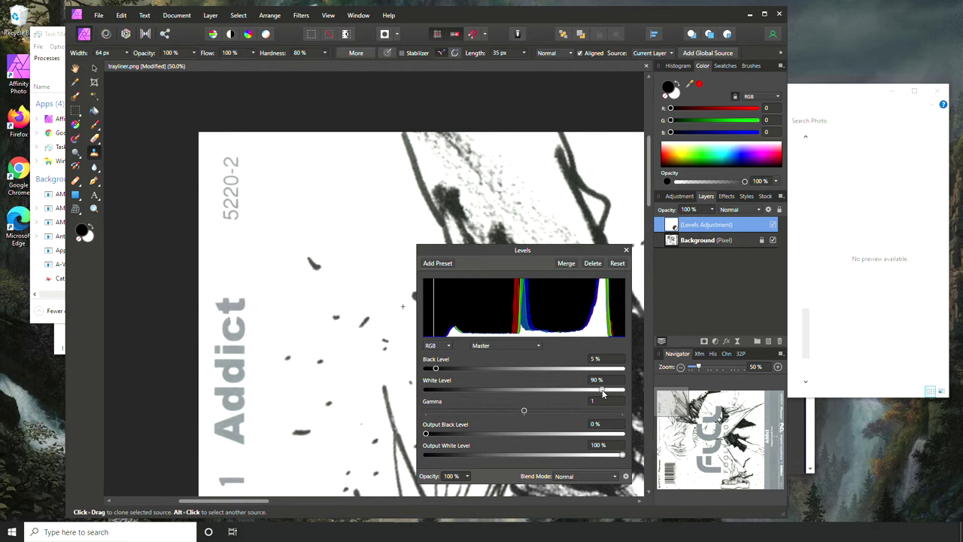
Step: Save the Levels settings as an adjustment preset named Scans and close the adjustment's settings
left_click(437, 264)
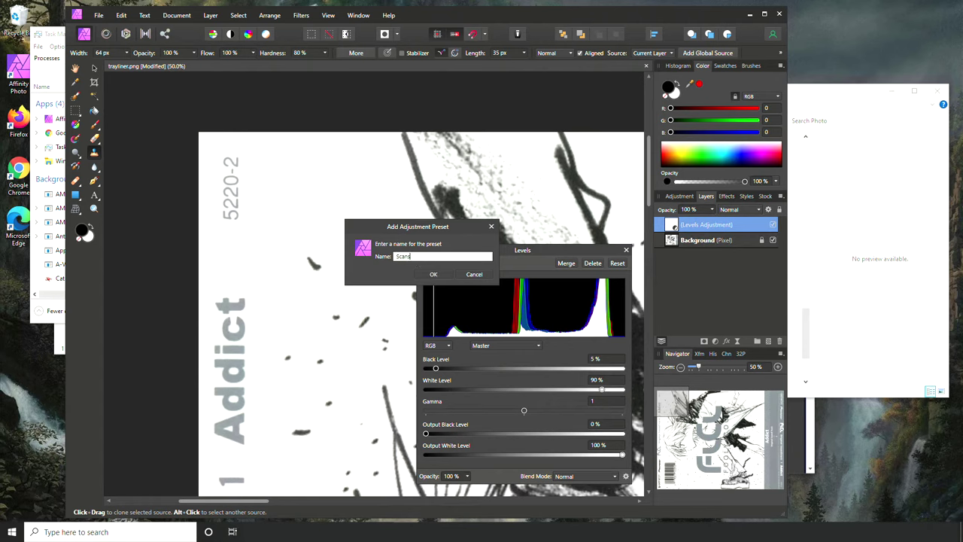
left_click(432, 274)
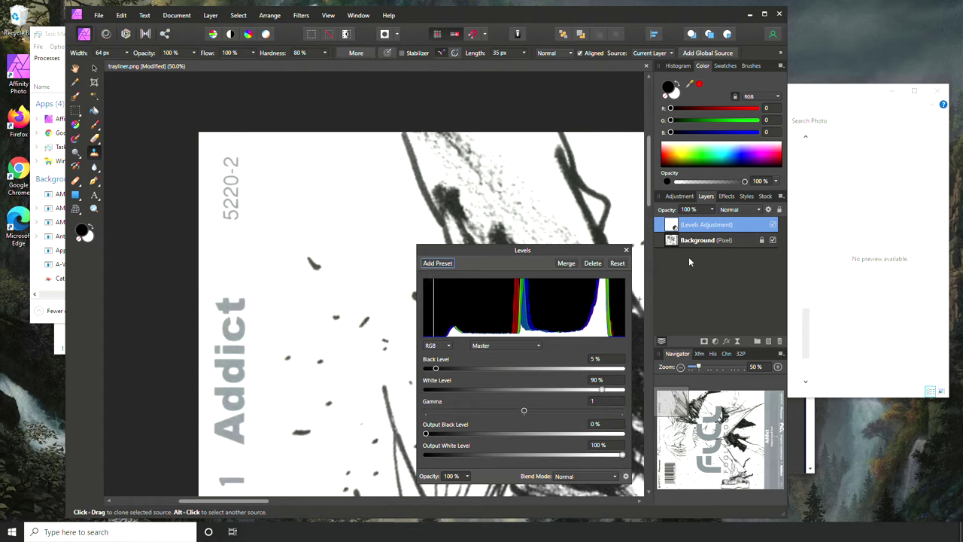
left_click(626, 250)
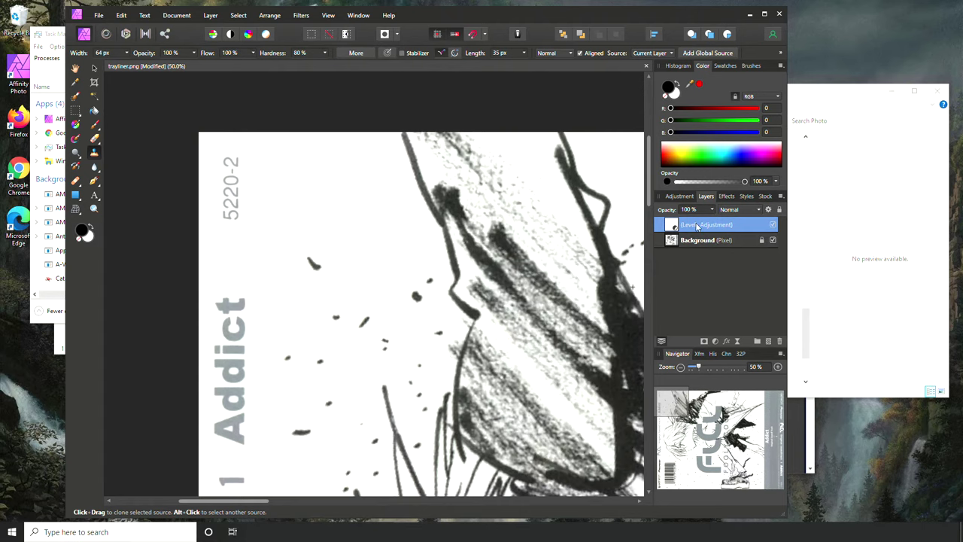
Step: Delete the Levels adjustment layer and apply Levels again from the saved Scans preset
right_click(698, 224)
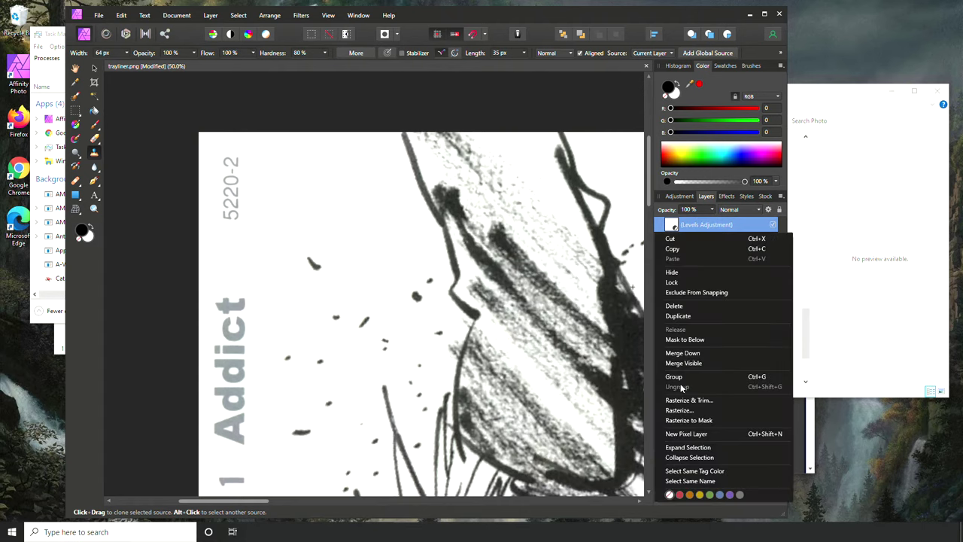
left_click(688, 306)
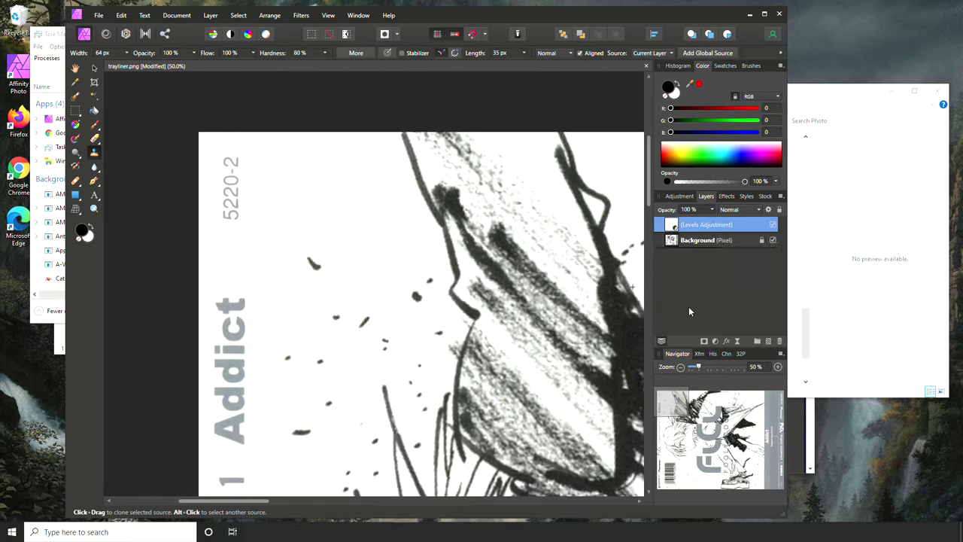
left_click(675, 196)
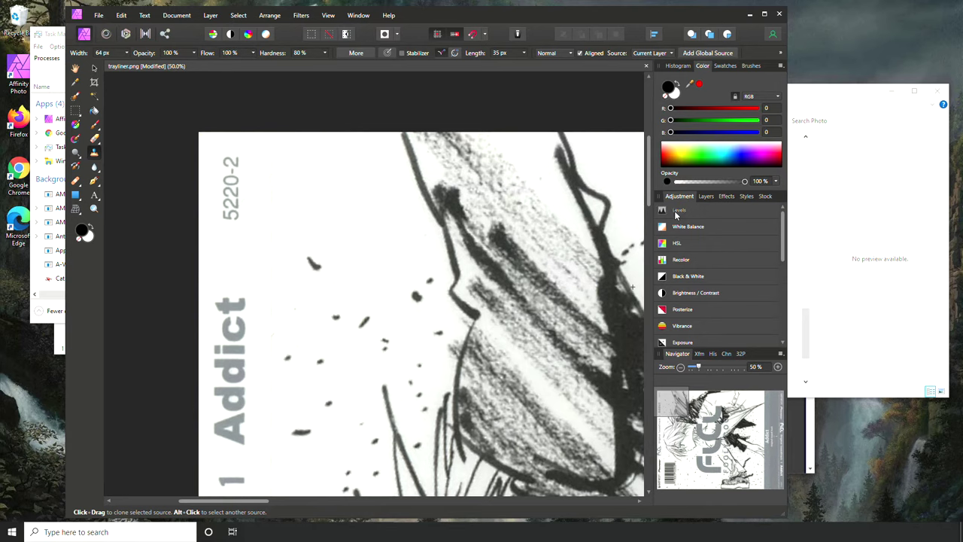
left_click(678, 210)
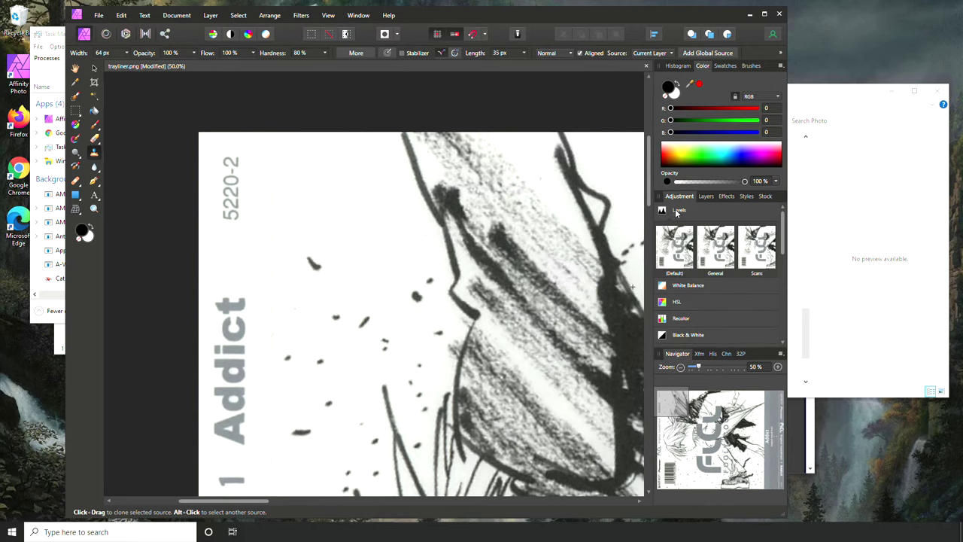
left_click(762, 253)
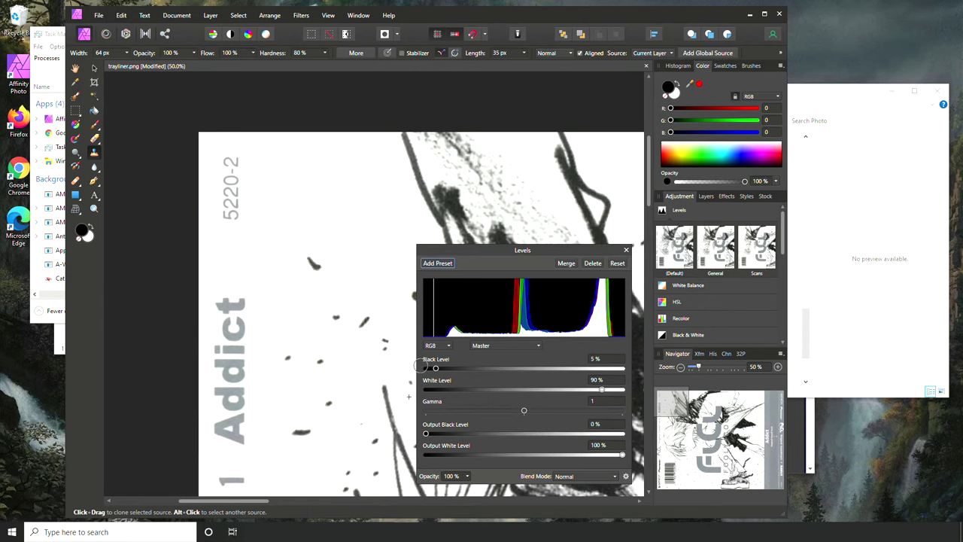
left_click(626, 250)
Step: Review the whole tray liner at 20% zoom with the Levels adjustment applied, from the barcode side to the spine
left_click(681, 368)
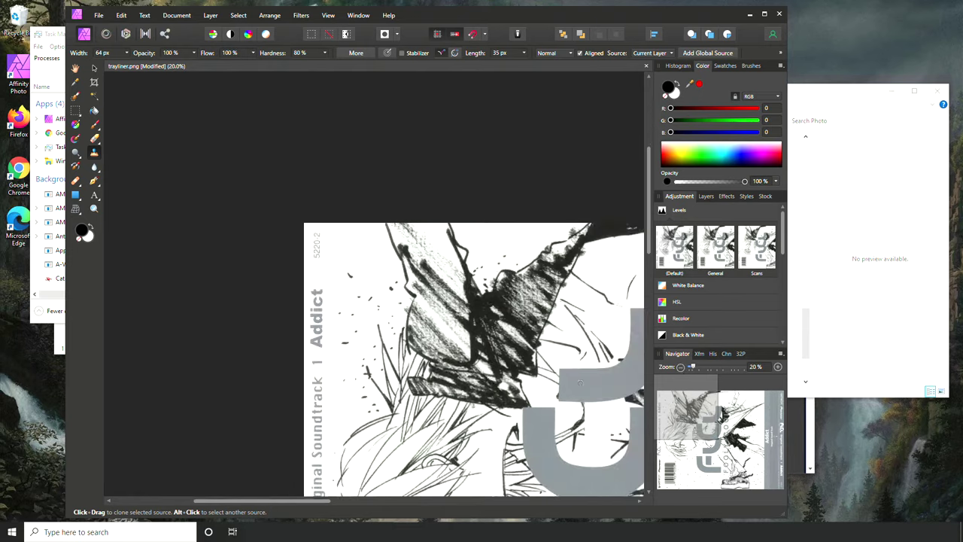
left_click(681, 368)
left_click(681, 367)
scroll(356, 439, "down", 1)
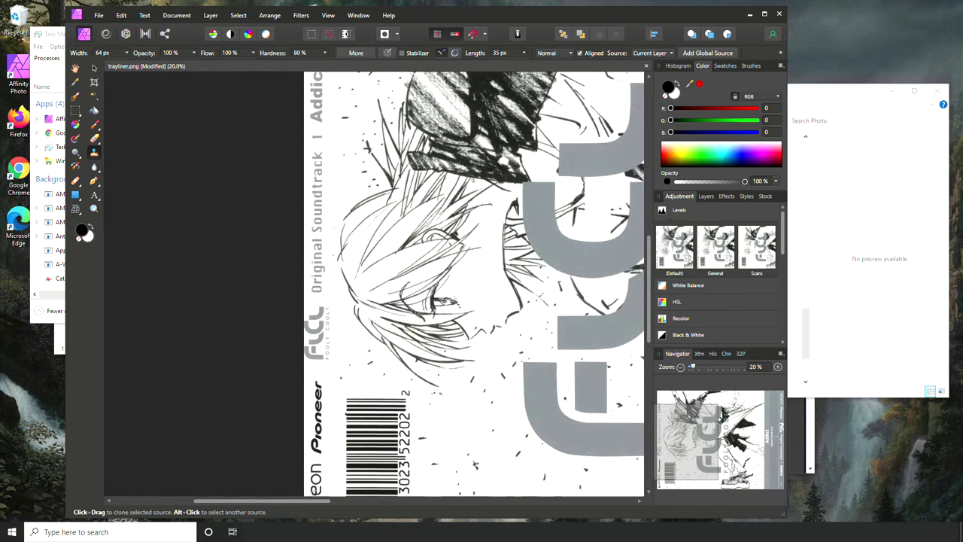
left_click_drag(314, 500, 488, 500)
scroll(565, 365, "up", 3)
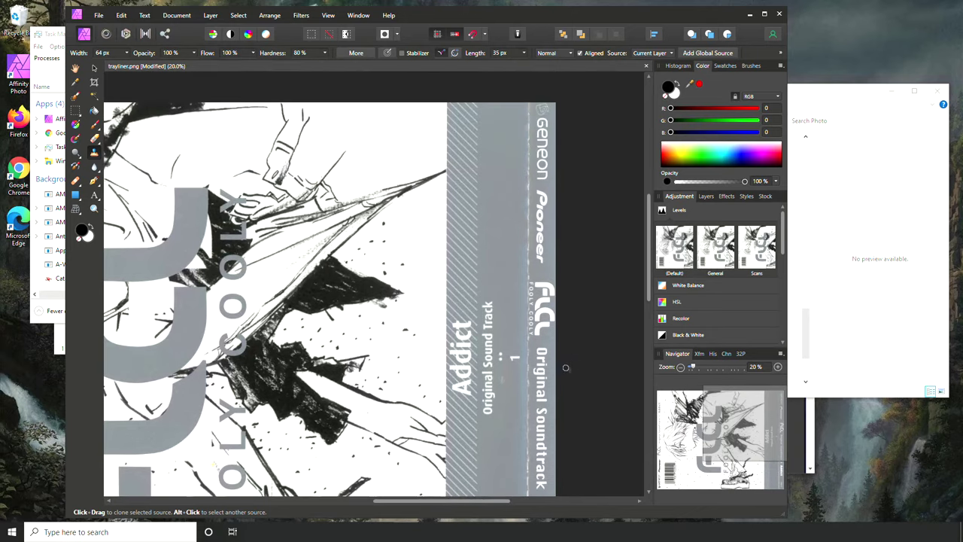
scroll(551, 396, "down", 4)
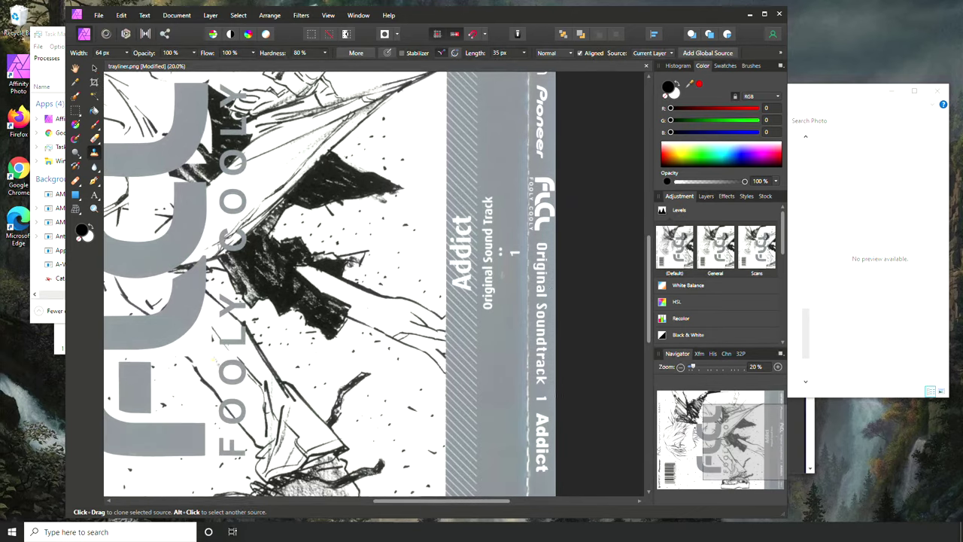
scroll(542, 412, "up", 1)
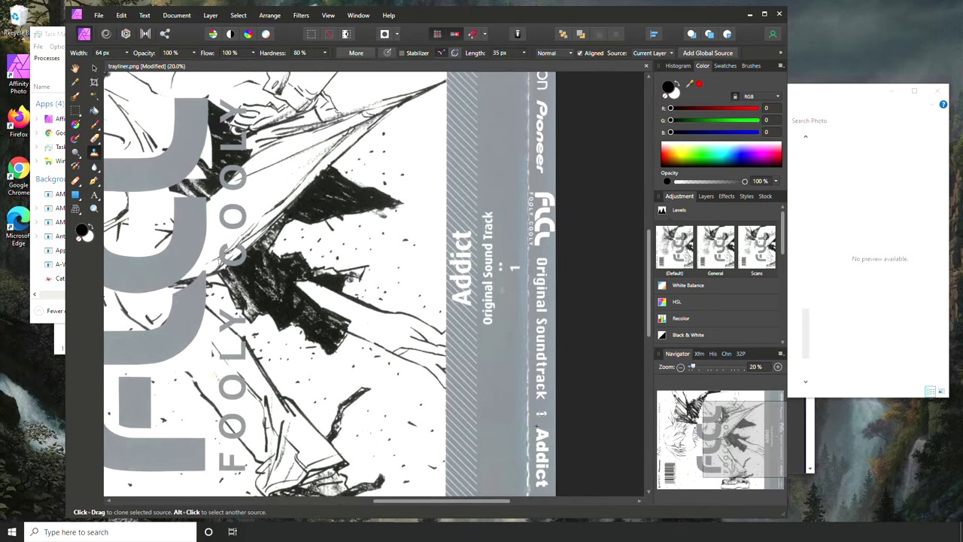
scroll(414, 501, "right", 3)
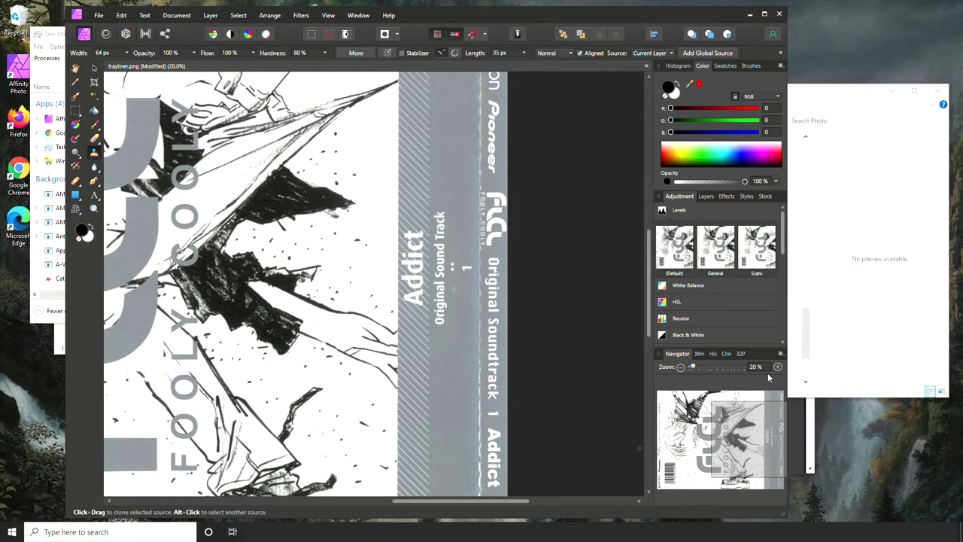
Step: Examine the grey spine area along its fold crease and the large grey FLCL lettering at 75% zoom
scroll(375, 293, "up", 5)
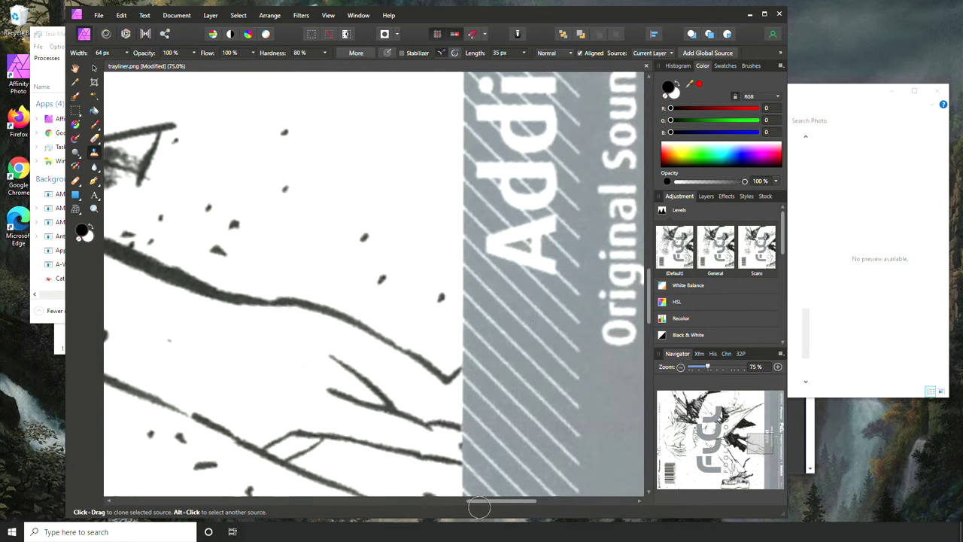
scroll(492, 428, "right", 10)
scroll(259, 377, "down", 10)
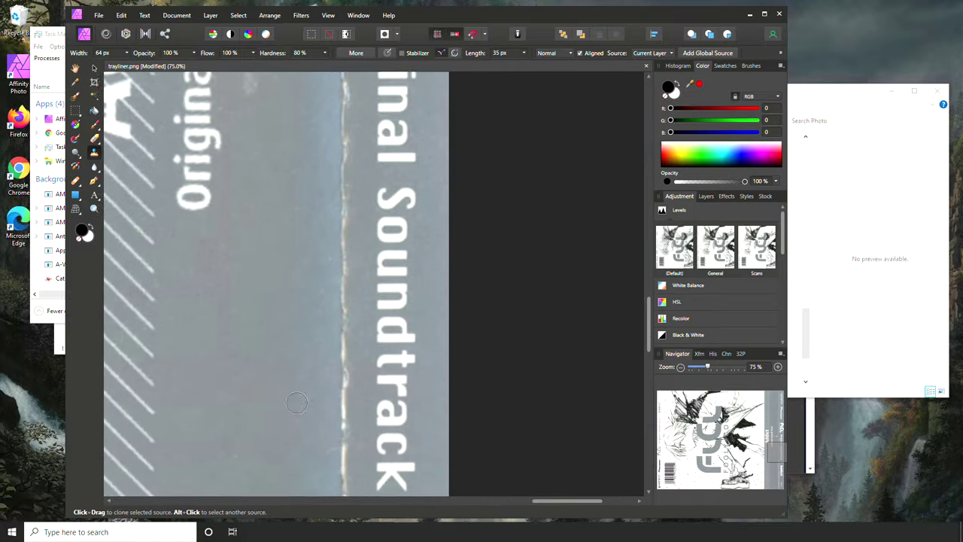
scroll(317, 426, "down", 4)
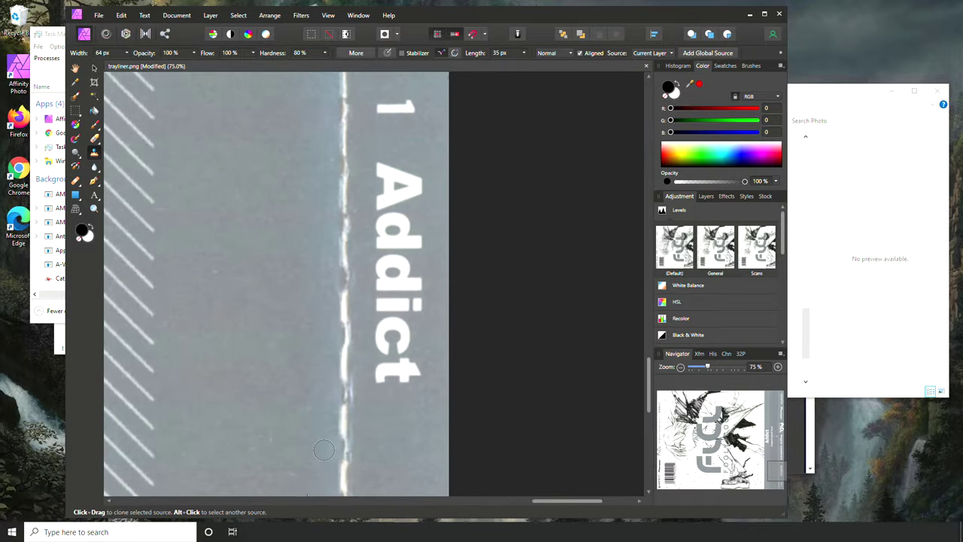
scroll(328, 429, "up", 5)
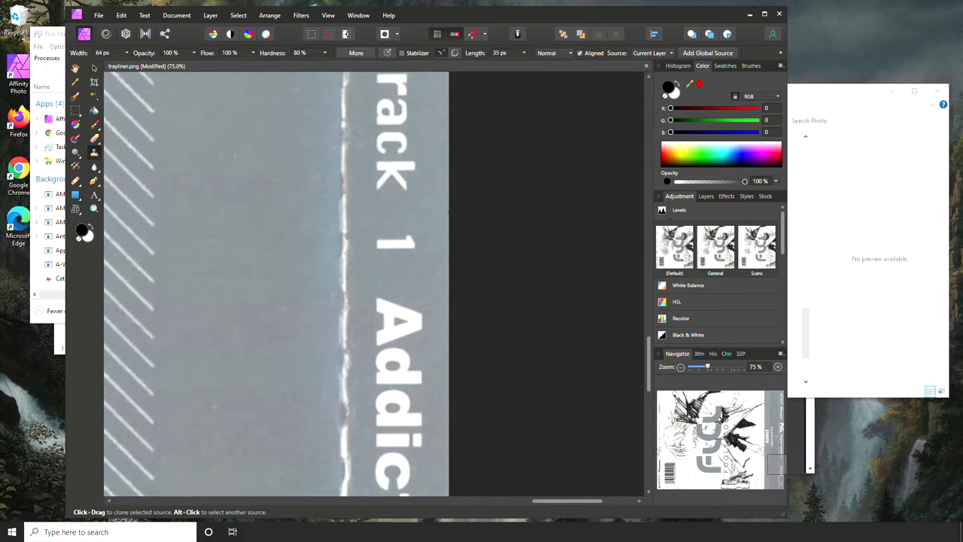
left_click_drag(586, 504, 321, 509)
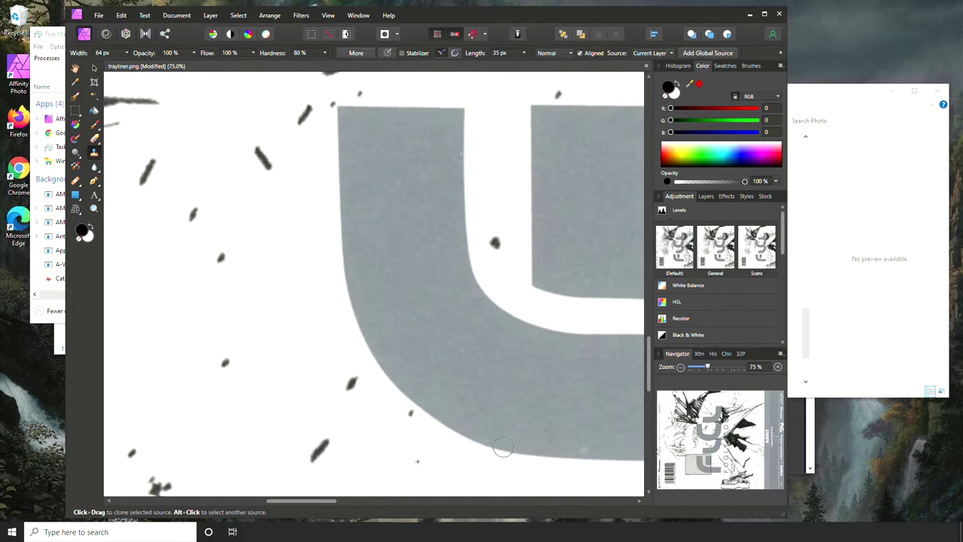
scroll(466, 445, "right", 5)
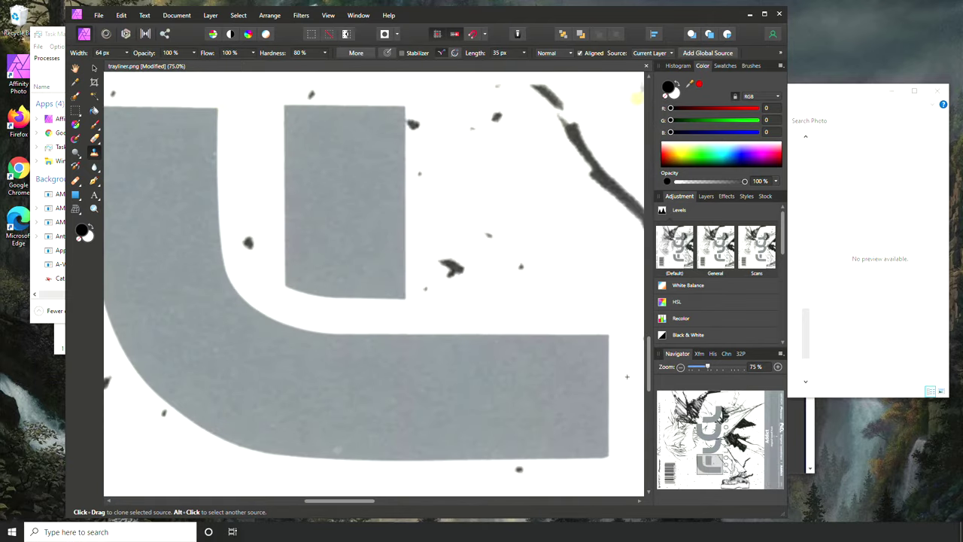
Step: Merge the Levels adjustment down into the Background layer and flood-select the curved grey stroke of the large F at 20% tolerance
left_click(681, 367)
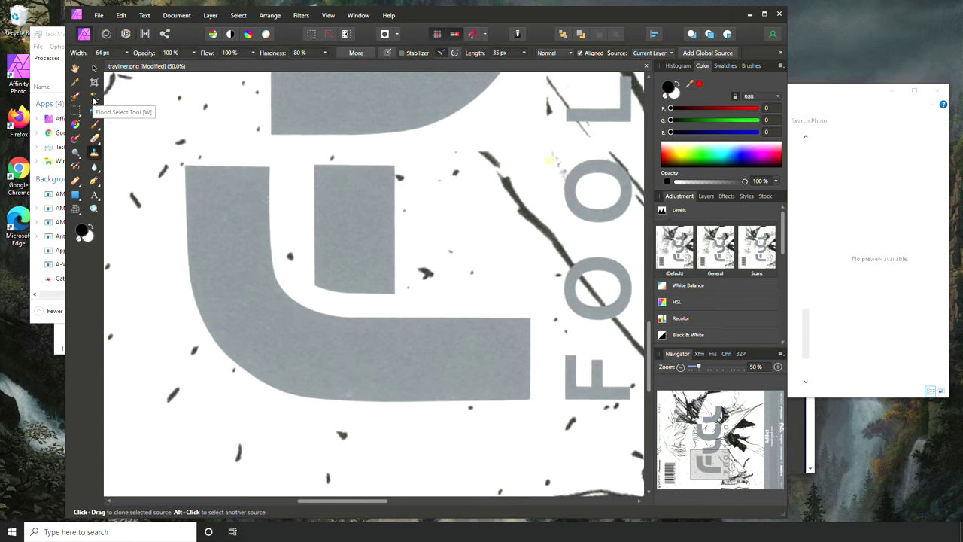
left_click(94, 96)
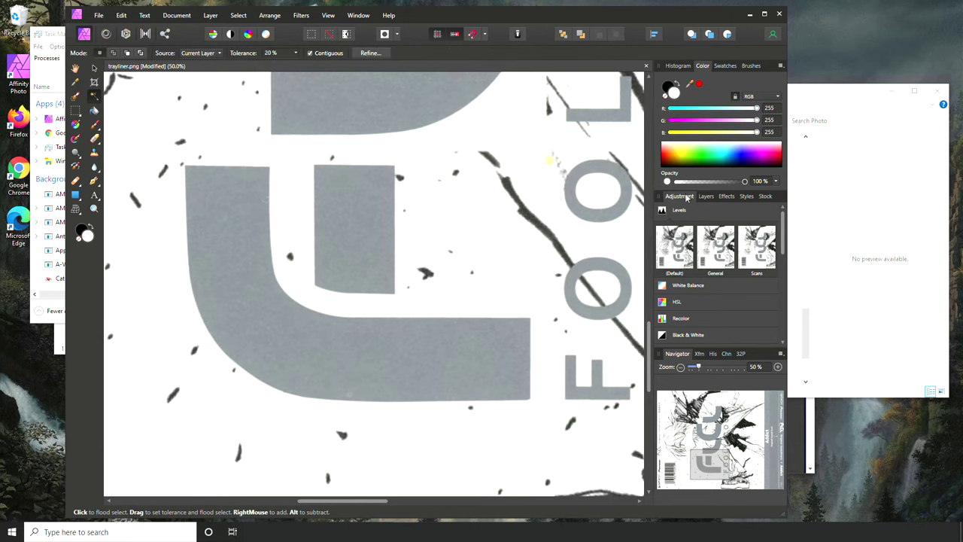
left_click(712, 197)
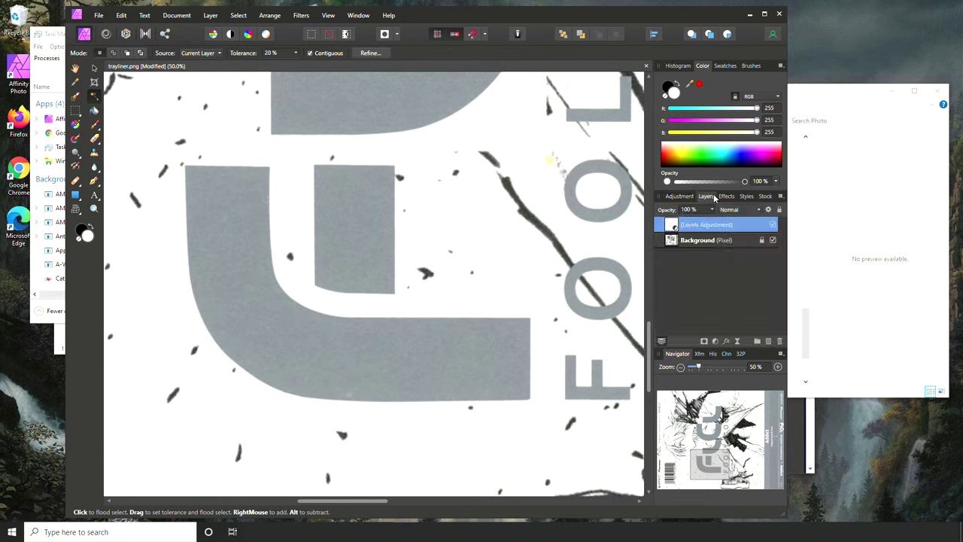
left_click(696, 241)
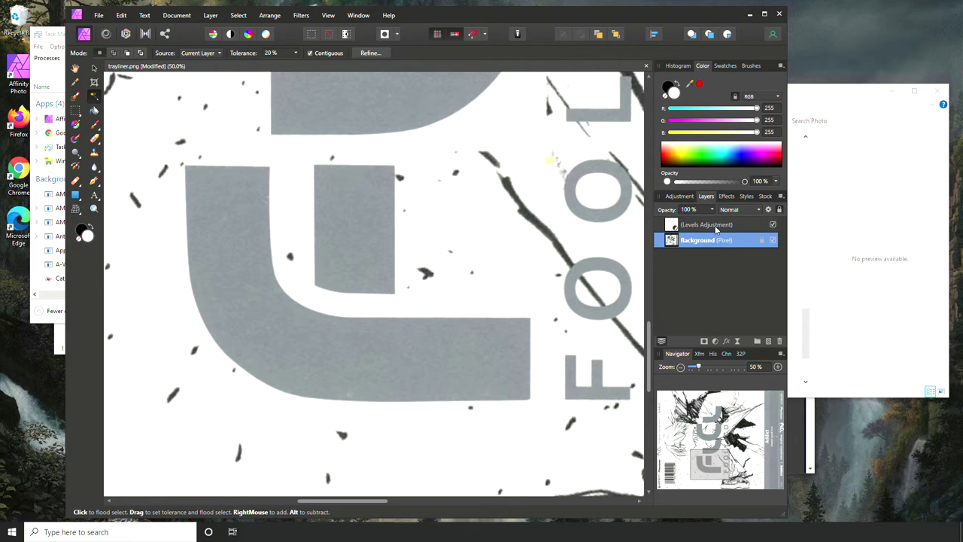
left_click(702, 226)
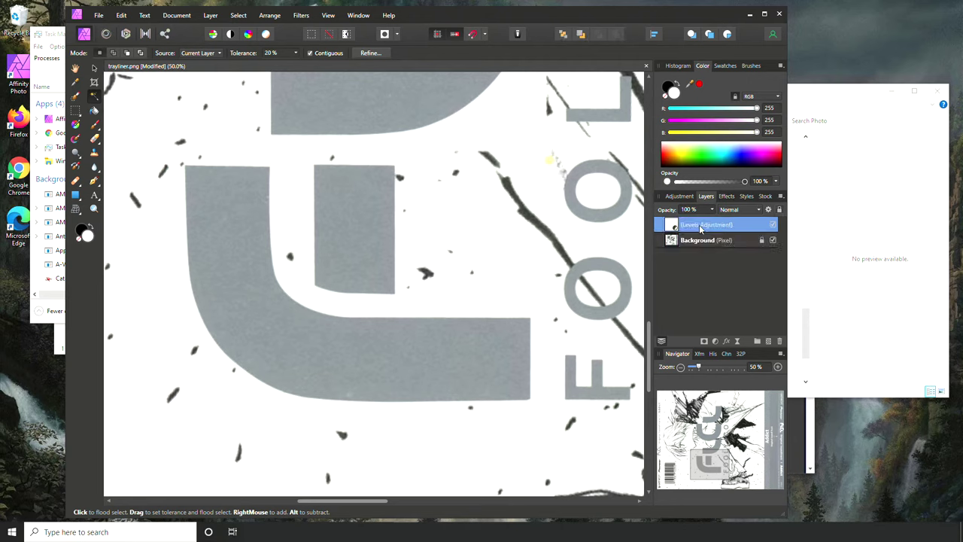
right_click(701, 231)
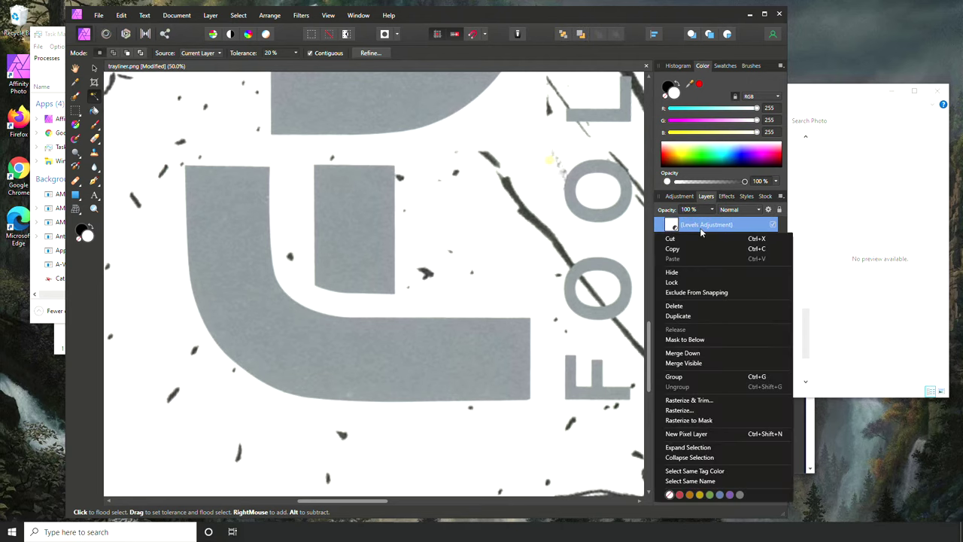
left_click(690, 353)
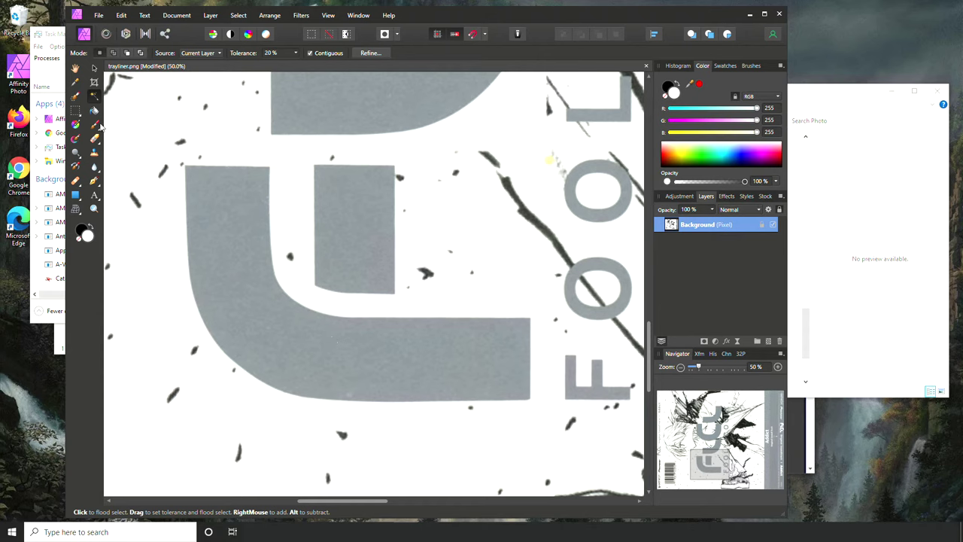
left_click(306, 361)
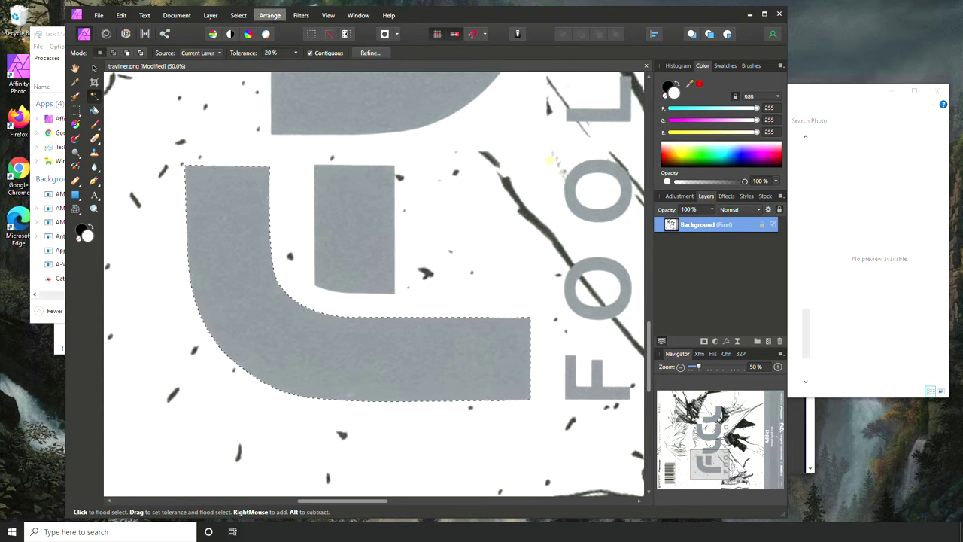
Step: Add the short grey bar of the large F to the selection with Flood Select at 20% tolerance
right_click(374, 261)
scroll(399, 294, "up", 2)
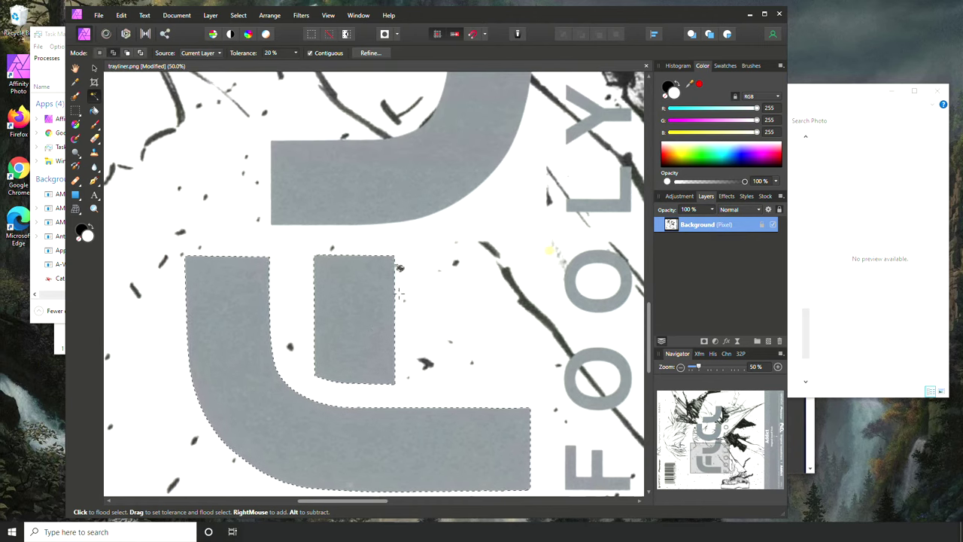
Step: Set the Selection Brush to Subtract, undo a test stroke beside the F's short bar, and turn off Snap to edges
left_click(73, 112)
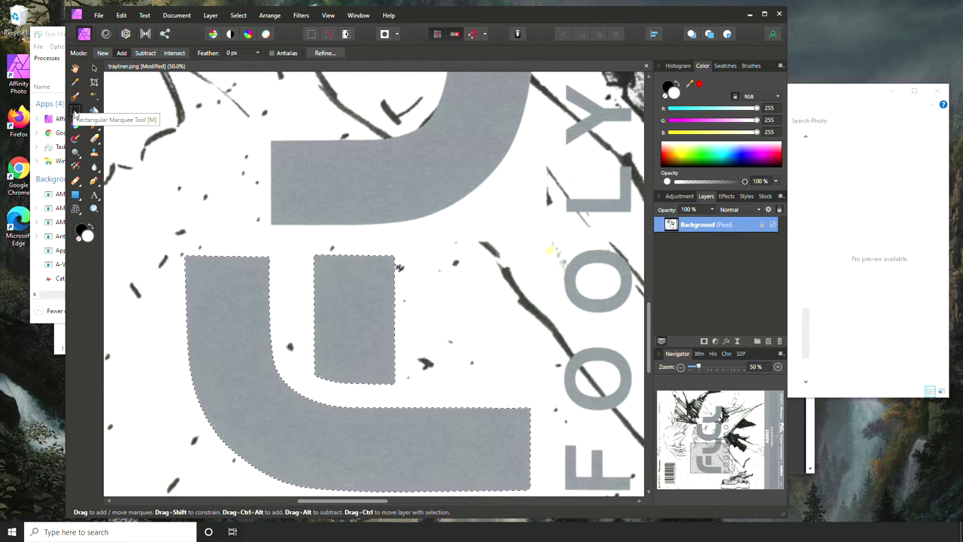
left_click(145, 52)
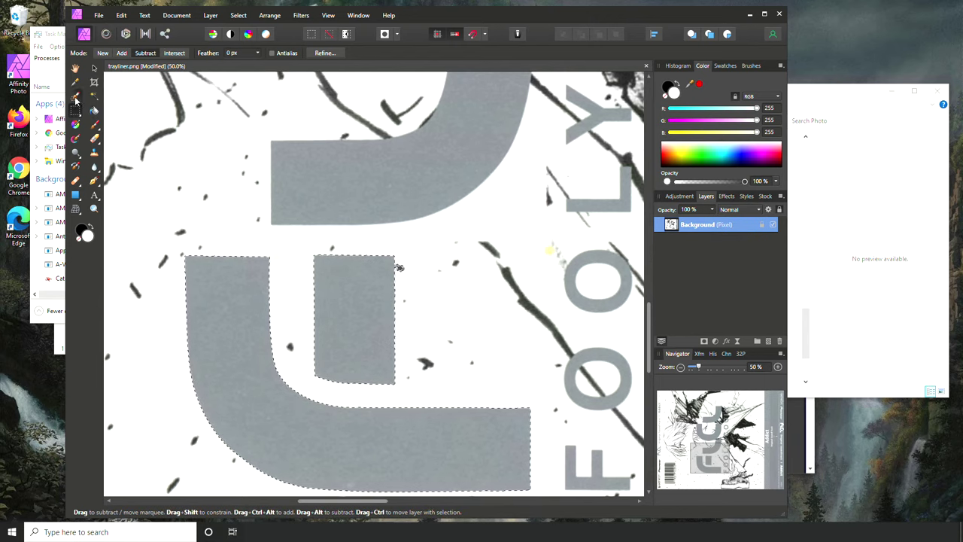
left_click(76, 99)
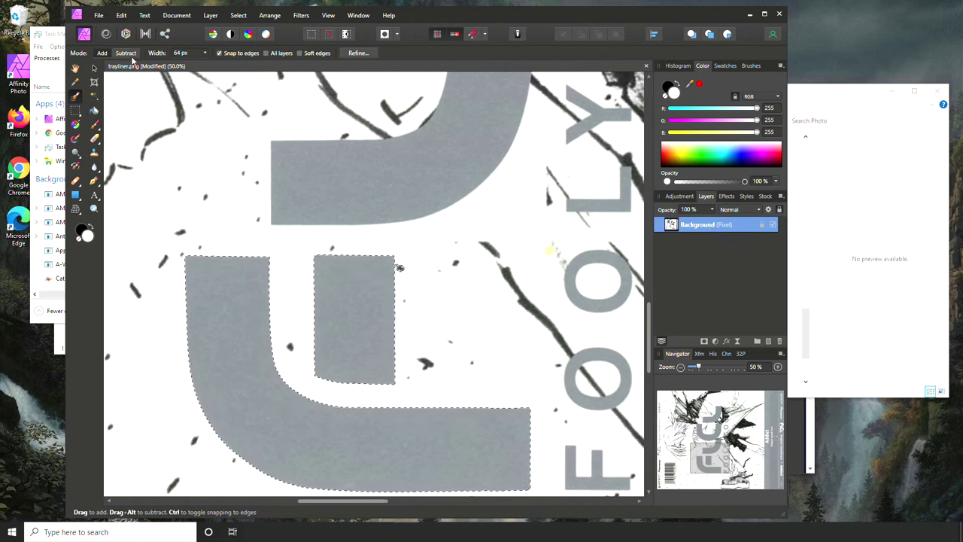
left_click(123, 54)
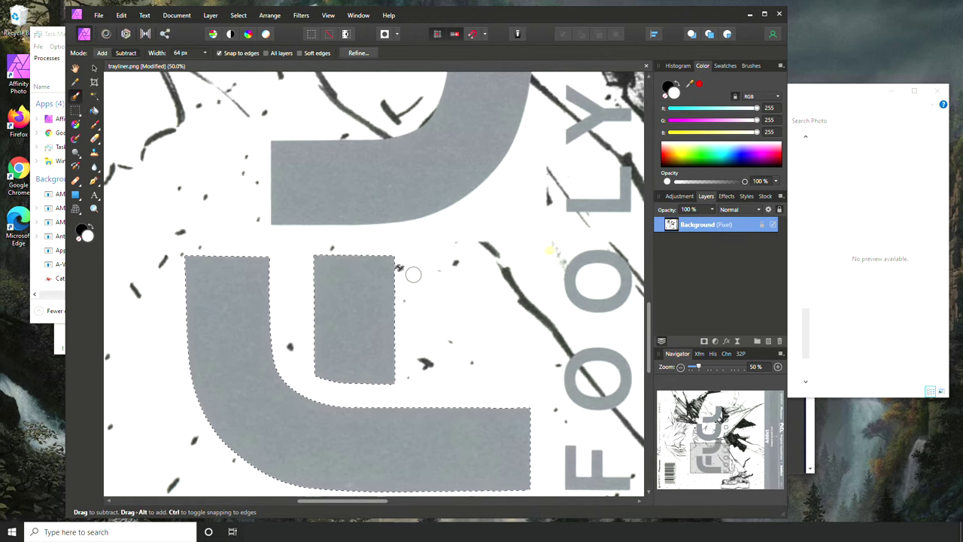
left_click_drag(410, 274, 477, 340)
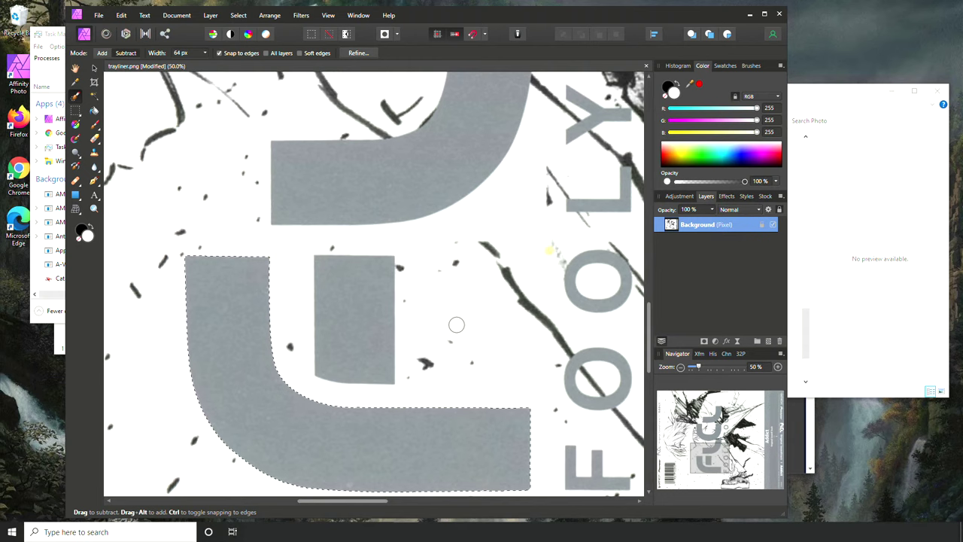
key("ctrl+z")
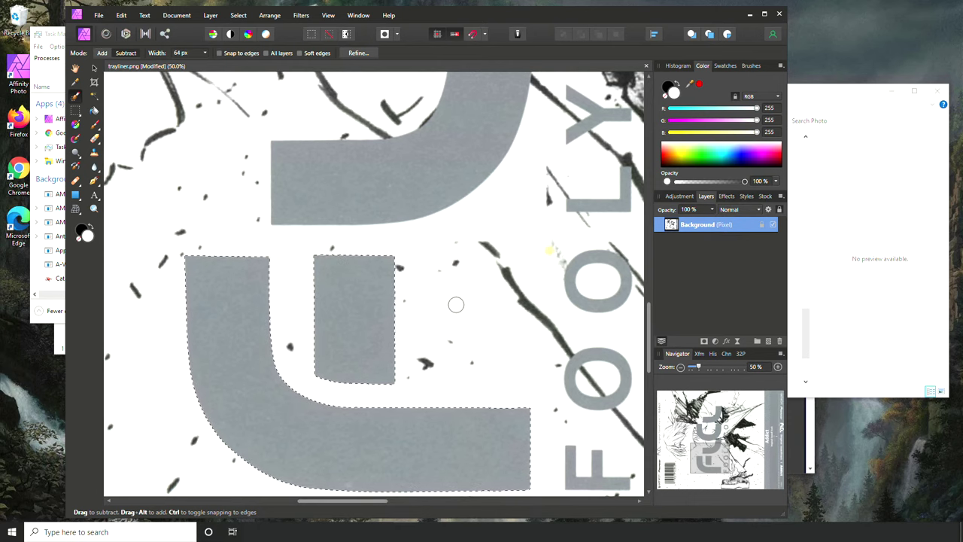
Step: Try to add the curved grey L above the F to the selection with Flood Select at 20% tolerance
scroll(433, 271, "up", 5)
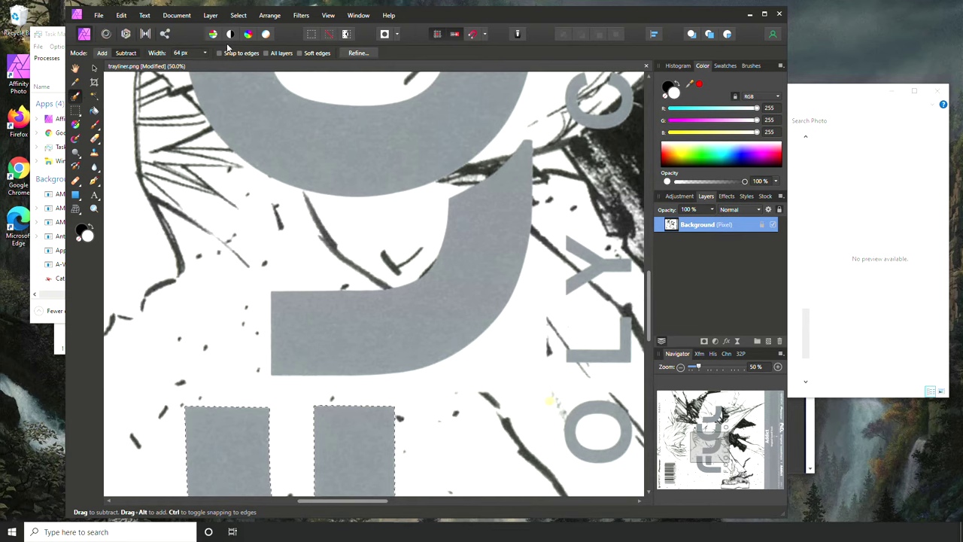
left_click(95, 96)
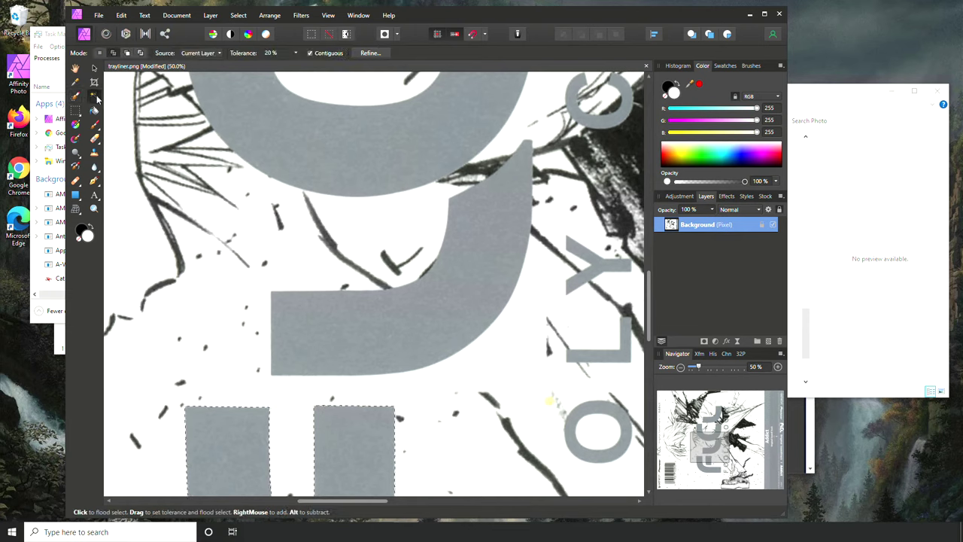
left_click(346, 326)
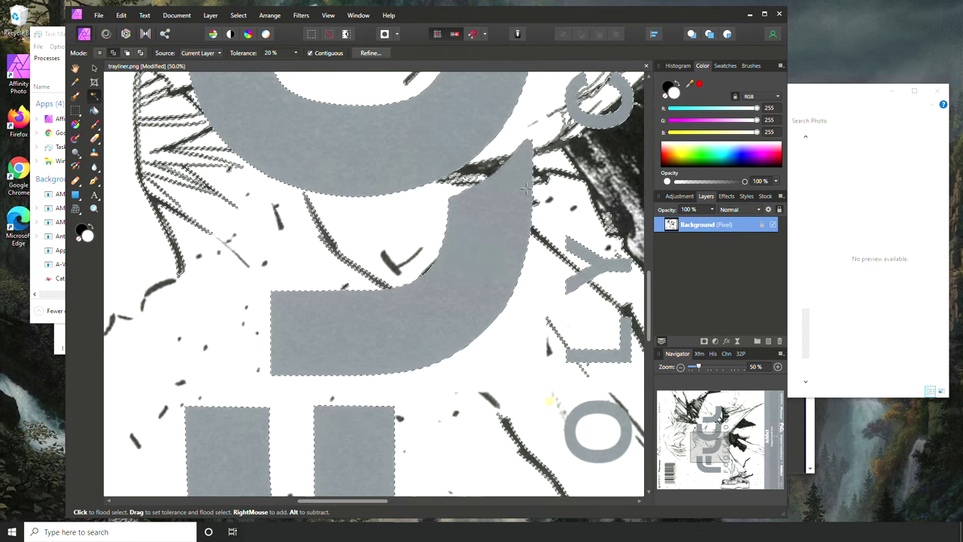
key("ctrl+z")
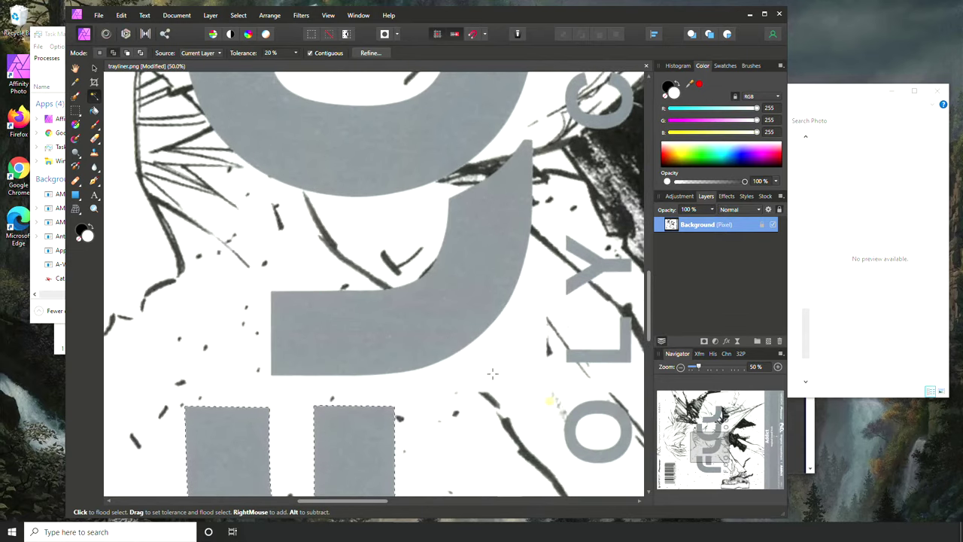
Step: Try to add the curved grey L to the selection at 12% and at 7% tolerance
mouse_move(296, 55)
left_mouse_down()
mouse_move(292, 66)
mouse_move(299, 56)
left_mouse_up()
left_click(425, 324)
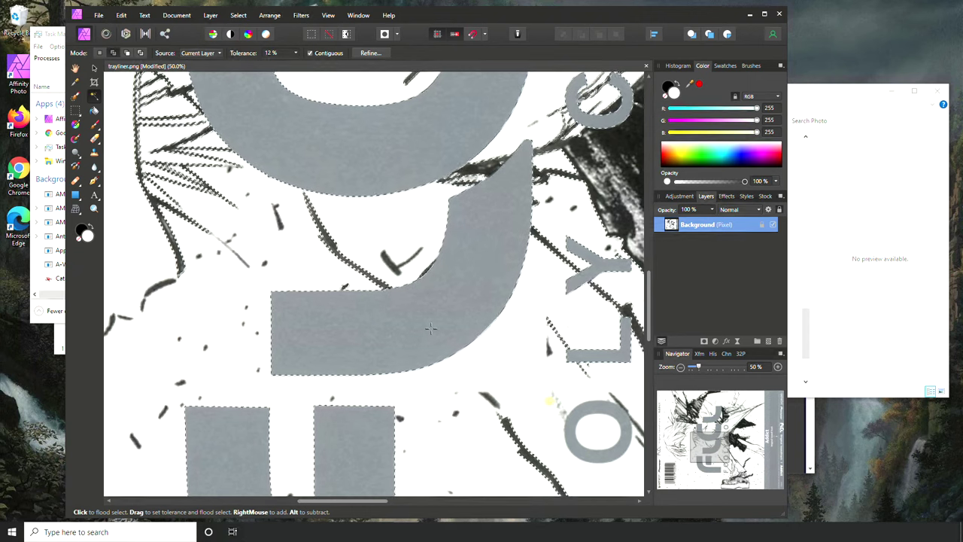
left_click(294, 55)
type("7")
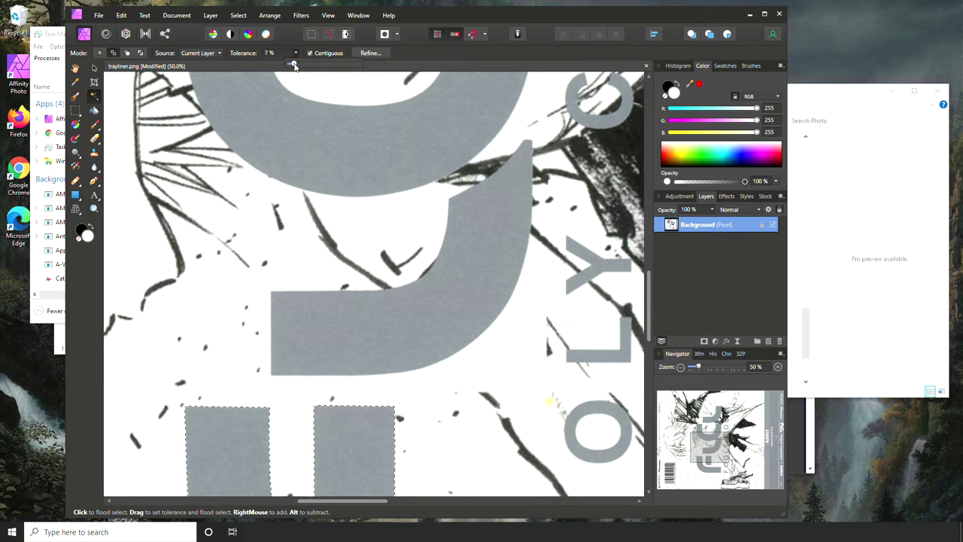
key("Return")
left_click(465, 281)
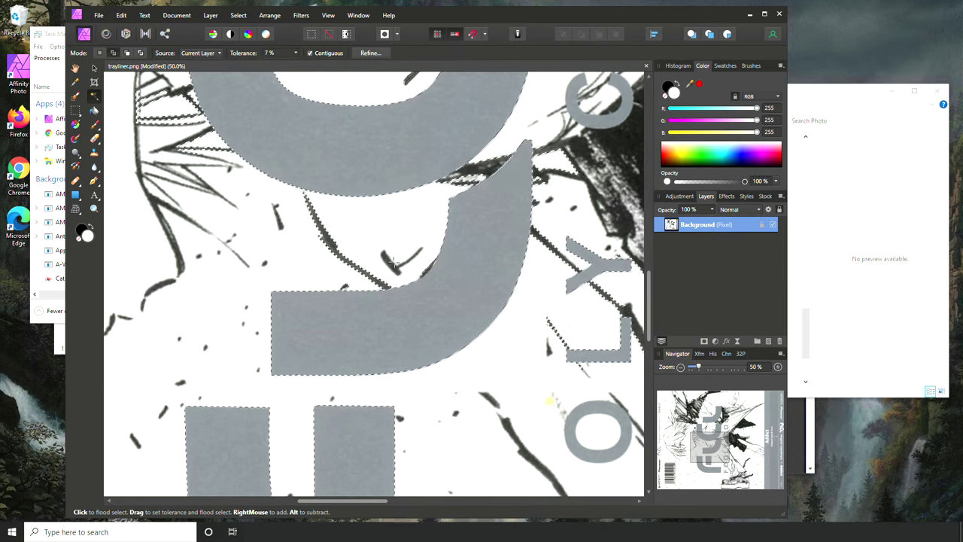
key("ctrl+z")
Step: Add the curved grey L to the selection with Flood Select, trying 2% tolerance first and settling on 5%
left_click(296, 55)
left_click_drag(295, 66, 292, 65)
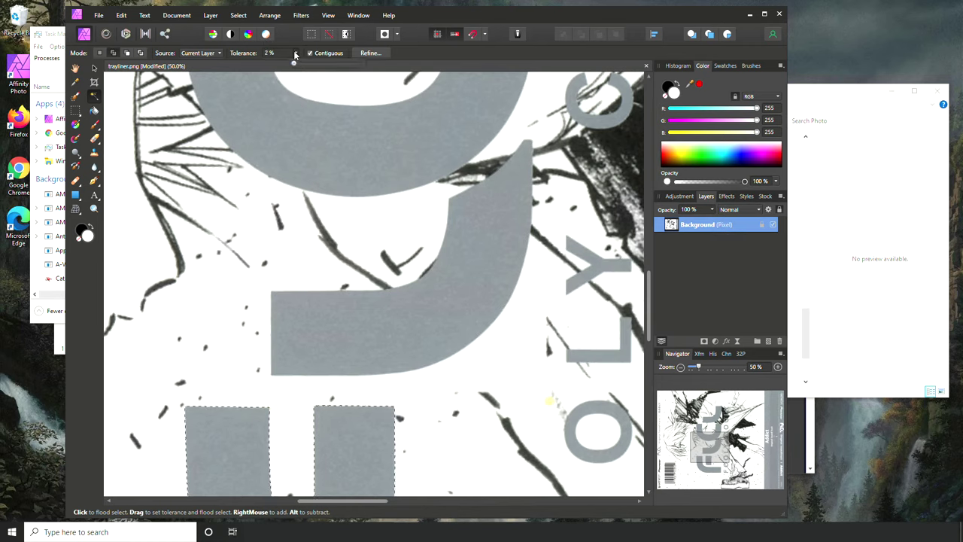
left_click(428, 315)
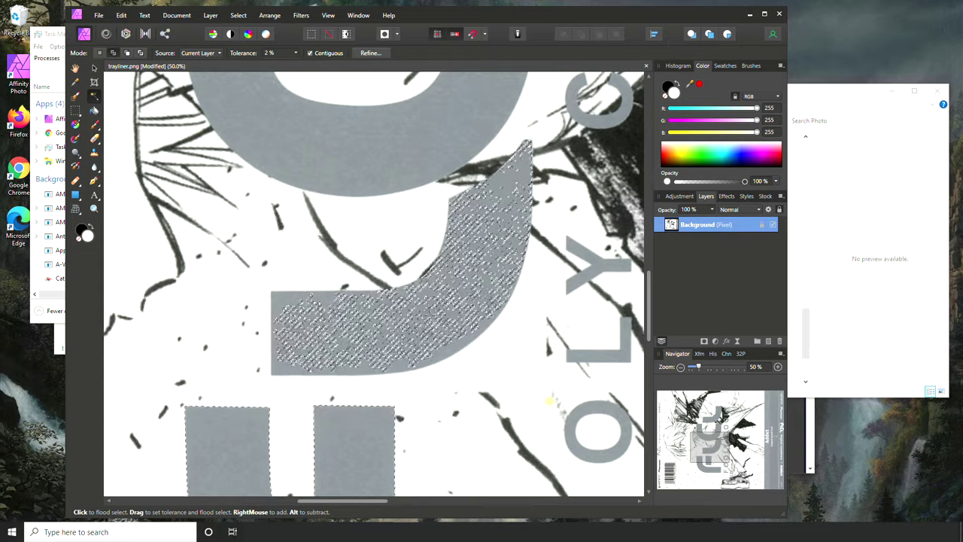
left_click(296, 54)
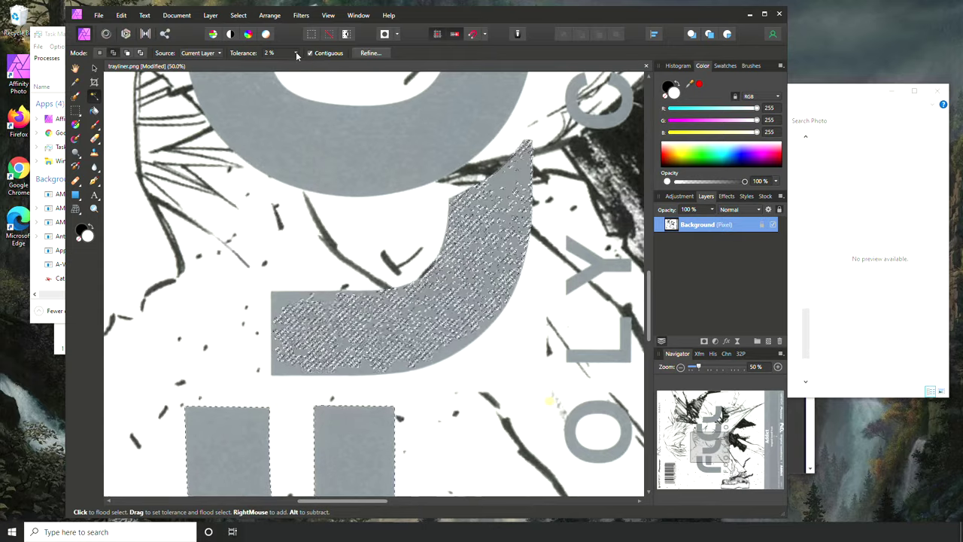
left_click_drag(298, 66, 300, 65)
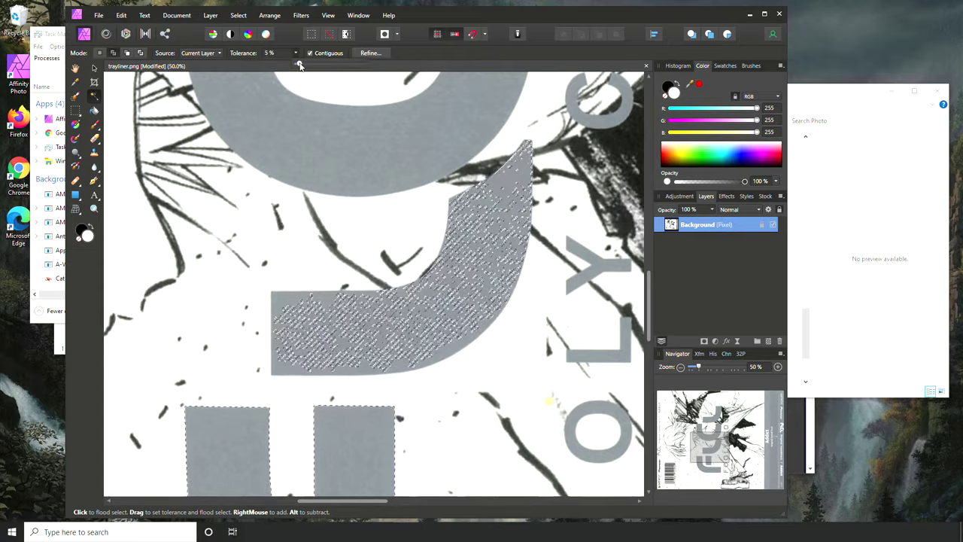
left_click(380, 337)
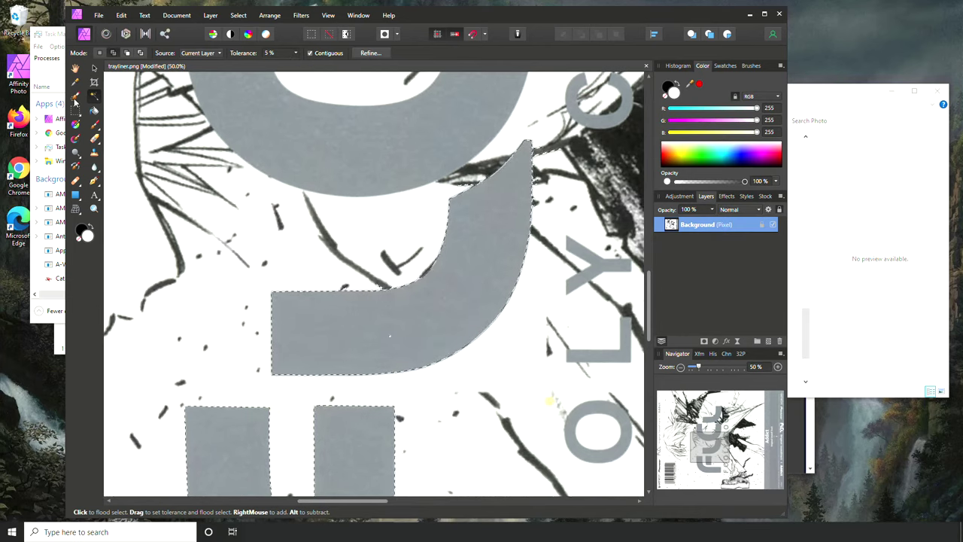
Step: Fill the small gap inside the L's selection with the Selection Brush and subtract the stray bits along its outer edge
left_click(75, 95)
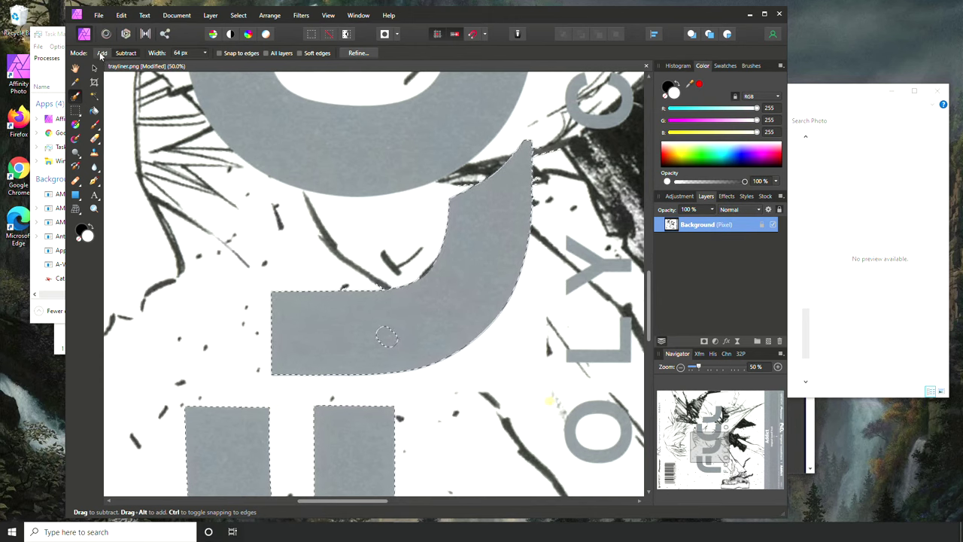
left_click(101, 53)
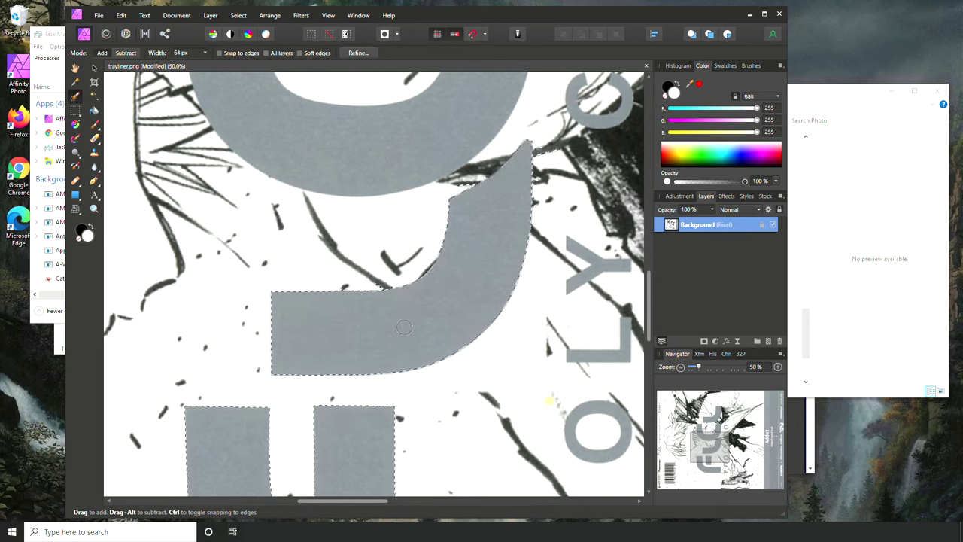
left_click(126, 52)
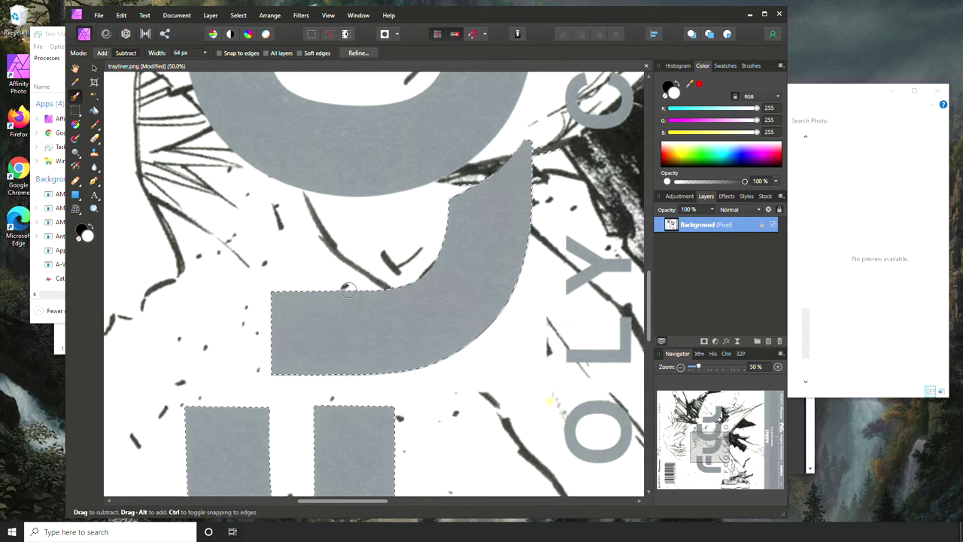
left_click_drag(416, 266, 476, 188)
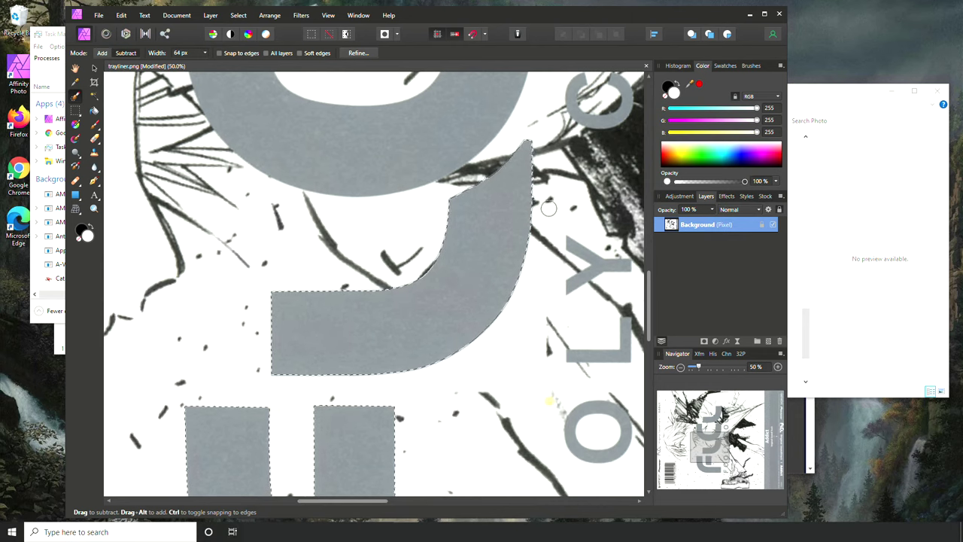
Step: Add the large grey C and the last grey L to the selection with Flood Select at 5% tolerance
scroll(580, 231, "up", 5)
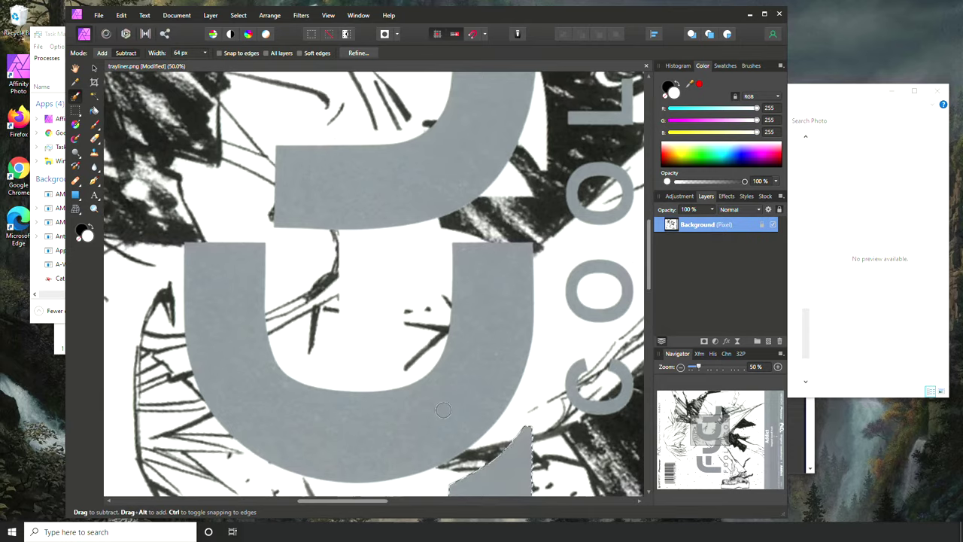
scroll(293, 339, "down", 4)
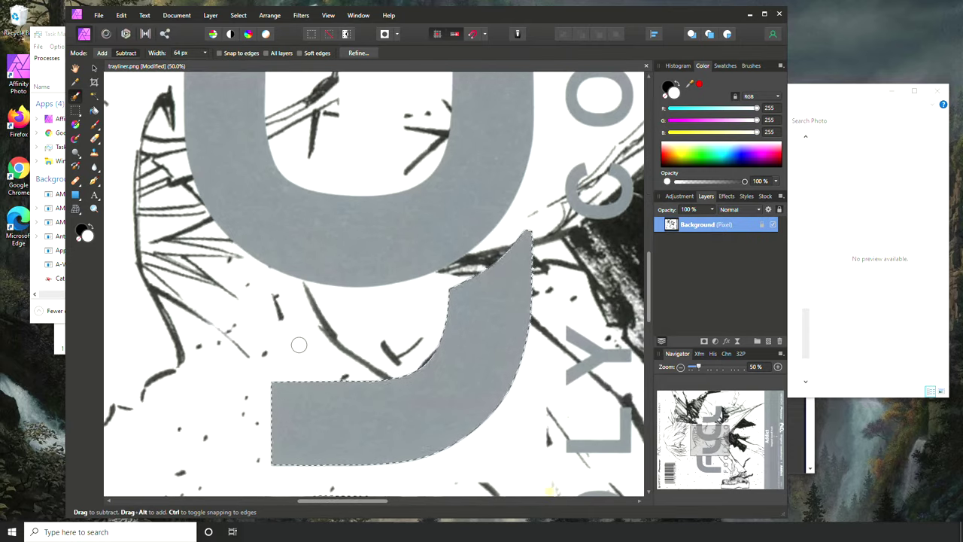
left_click(94, 97)
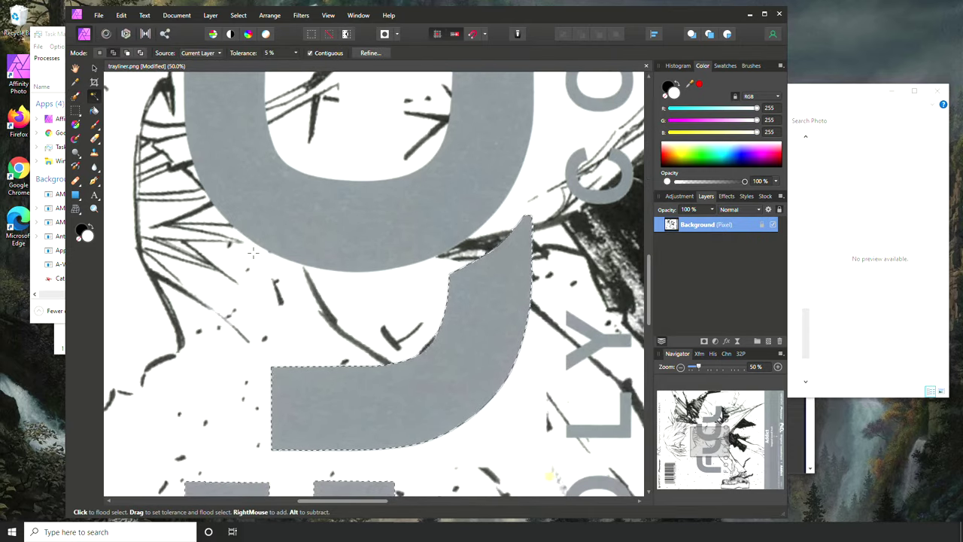
right_click(240, 184)
scroll(301, 249, "up", 4)
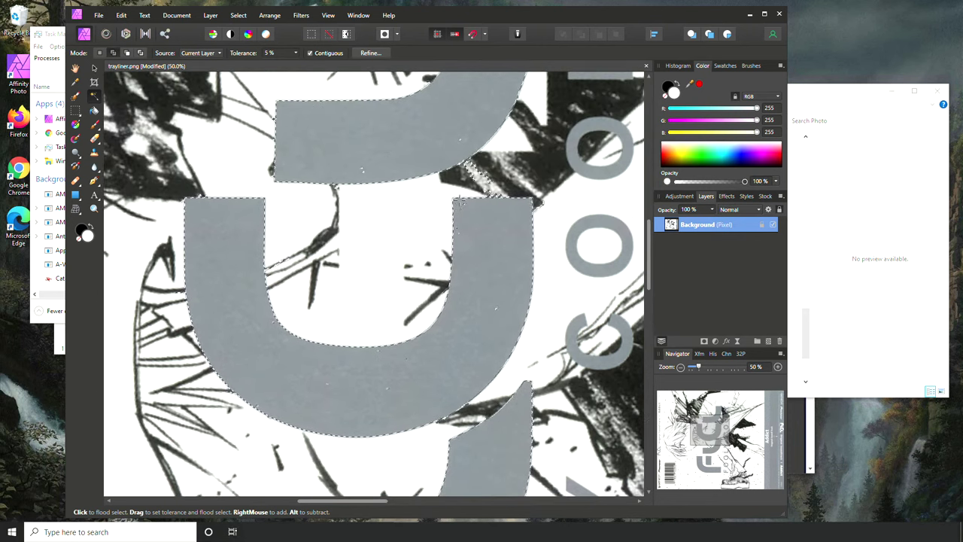
scroll(464, 239, "up", 8)
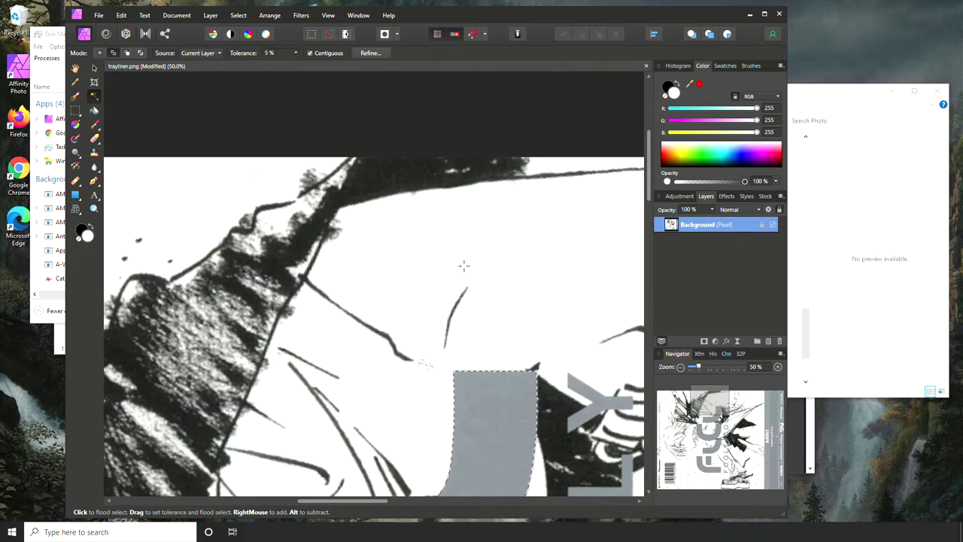
scroll(435, 322, "down", 7)
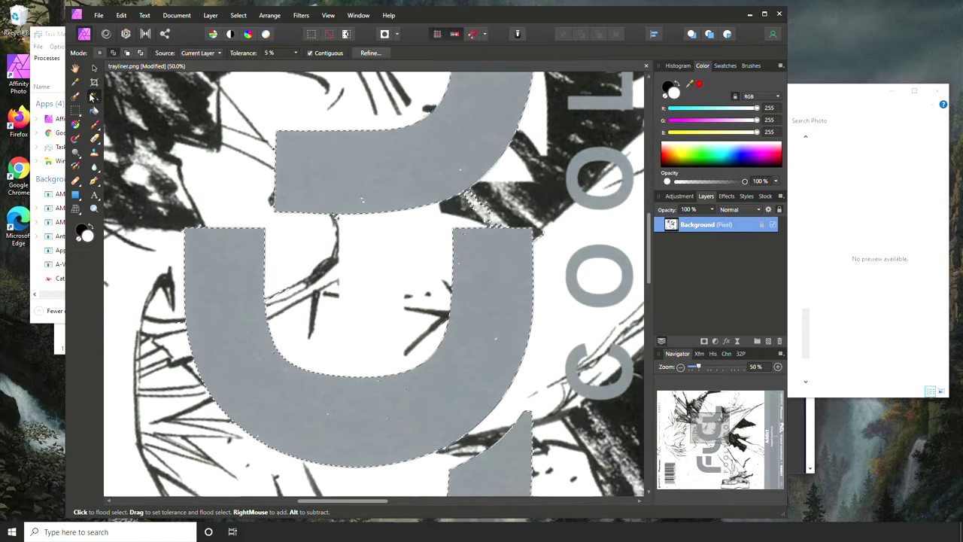
Step: Fill the pinholes inside the C and last L selections and subtract the stray black artwork selected between the two letters
left_click(76, 98)
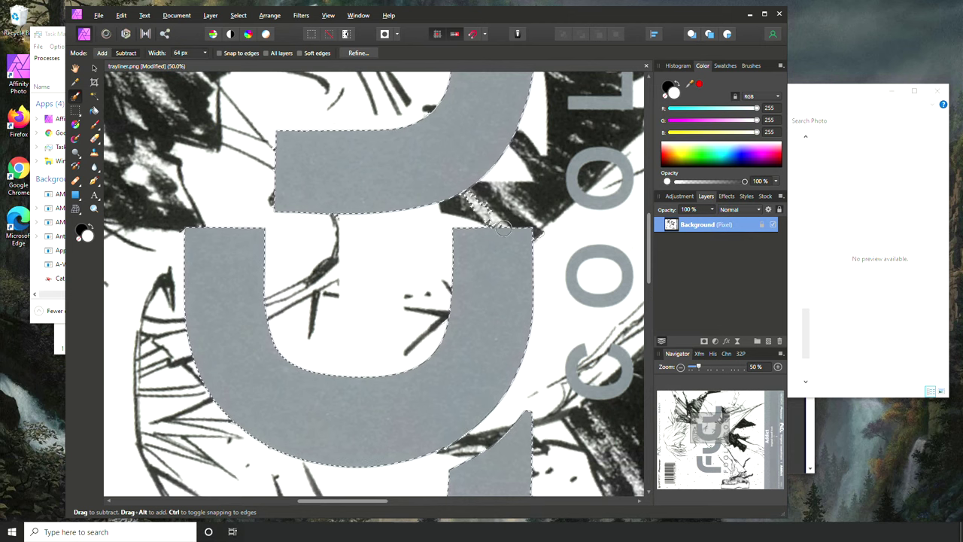
left_click(76, 111)
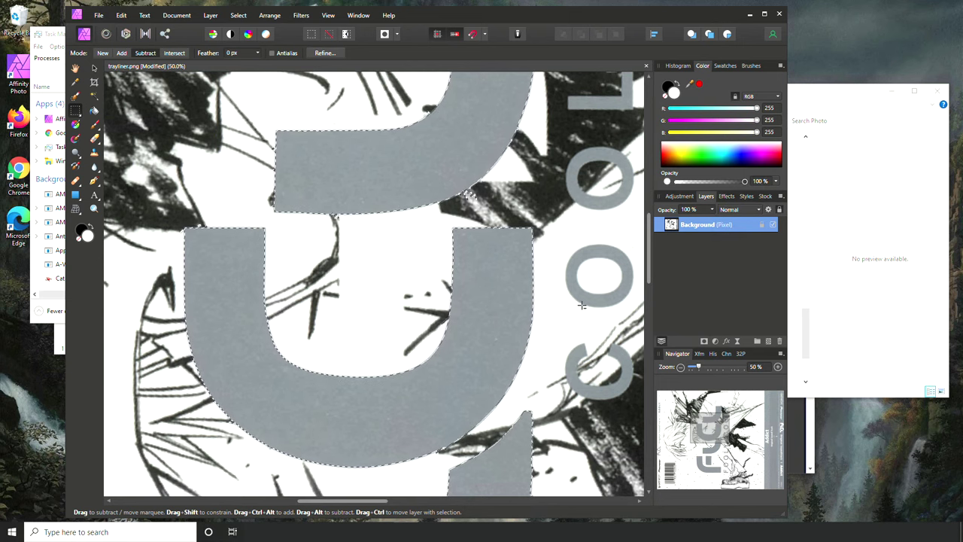
left_click(75, 96)
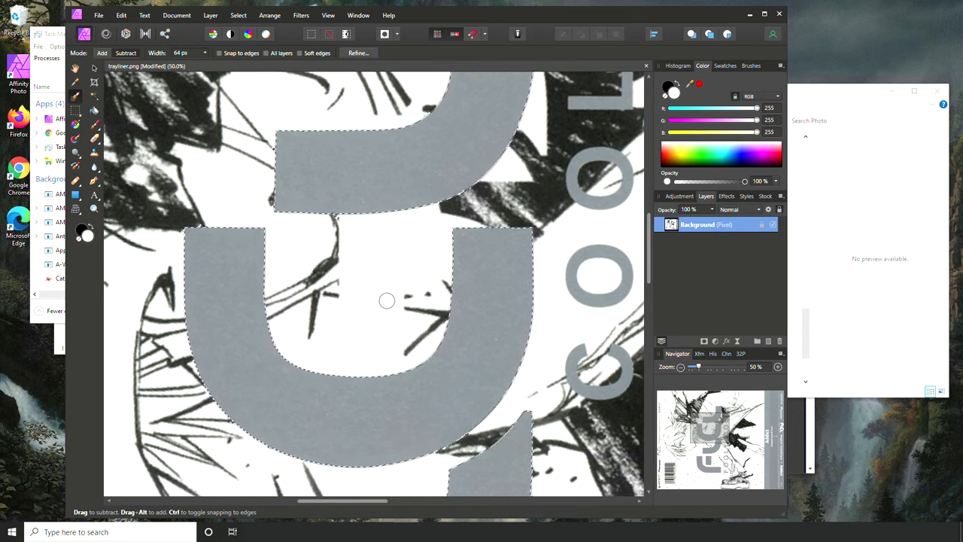
key("bracketleft")
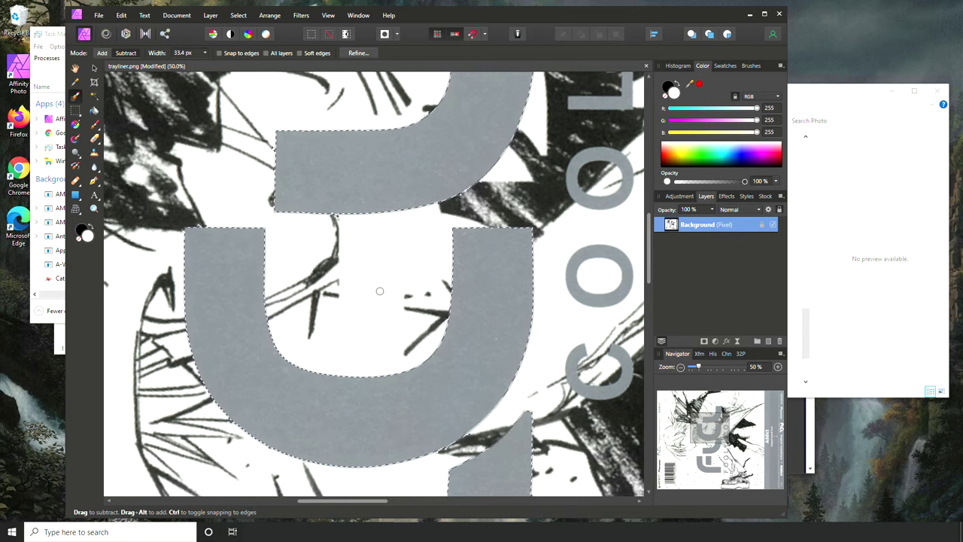
key("bracketright")
key("bracketright")
key("bracketright")
key("bracketright")
key("bracketright")
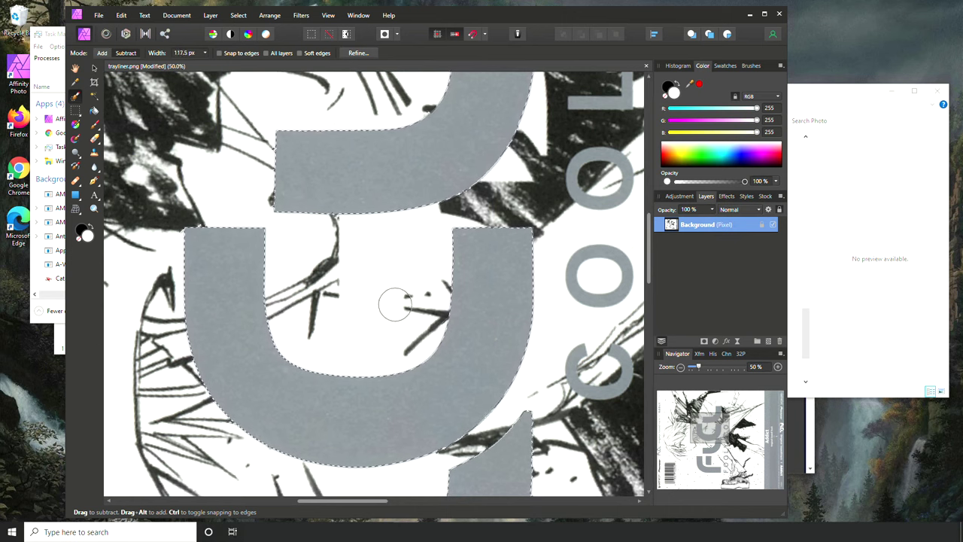
key("bracketleft")
key("bracketleft")
left_click(204, 54)
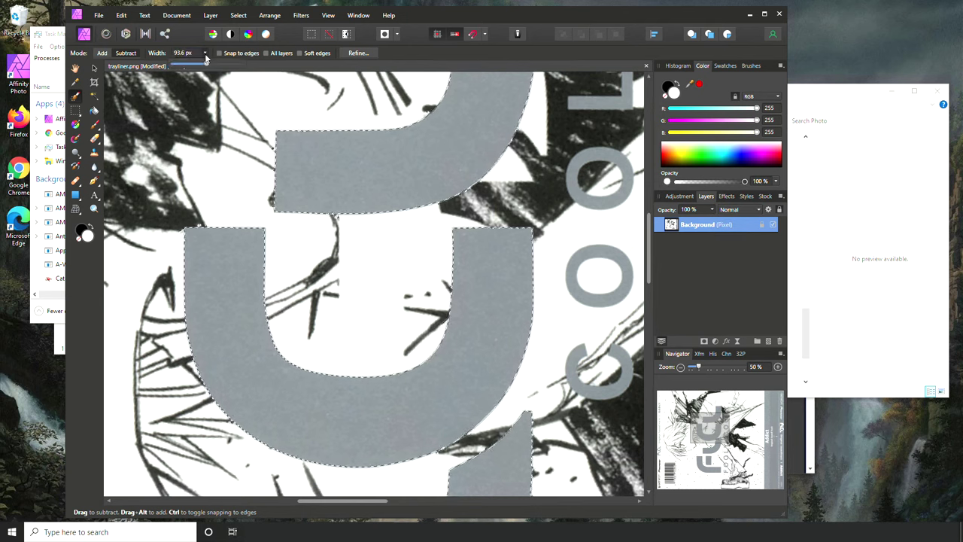
left_click_drag(206, 64, 197, 64)
key("bracketright")
key("bracketright")
key("bracketleft")
key("bracketleft")
key("bracketleft")
key("bracketleft")
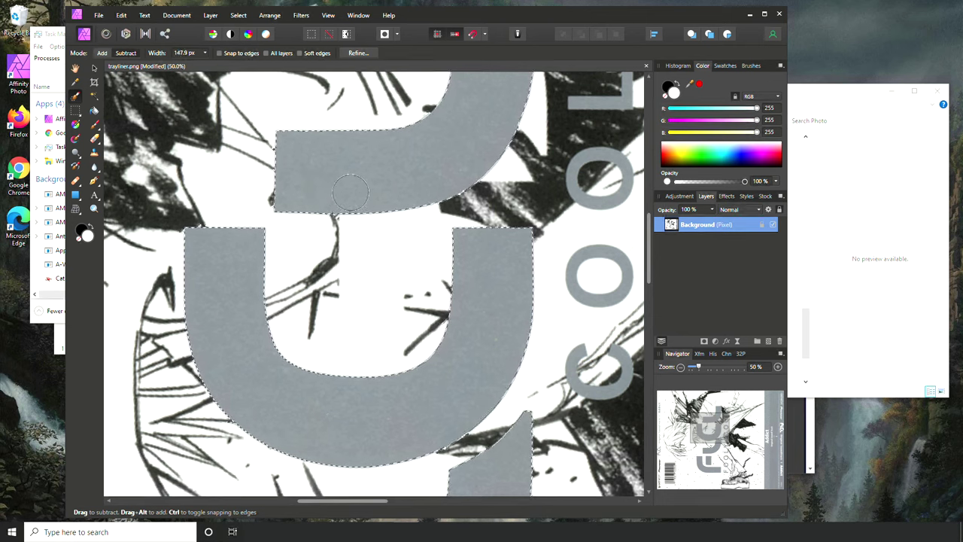
Step: Shrink the FLCL lettering selection slightly inward from the letter edges using Grow/Shrink Selection
scroll(500, 326, "up", 3)
scroll(500, 326, "down", 4)
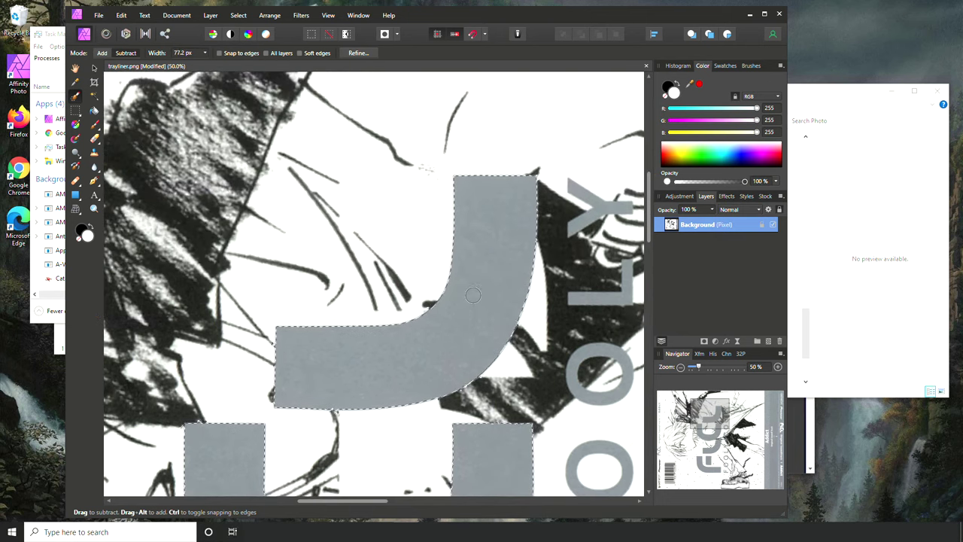
key("bracketleft")
key("bracketleft")
scroll(463, 398, "down", 15)
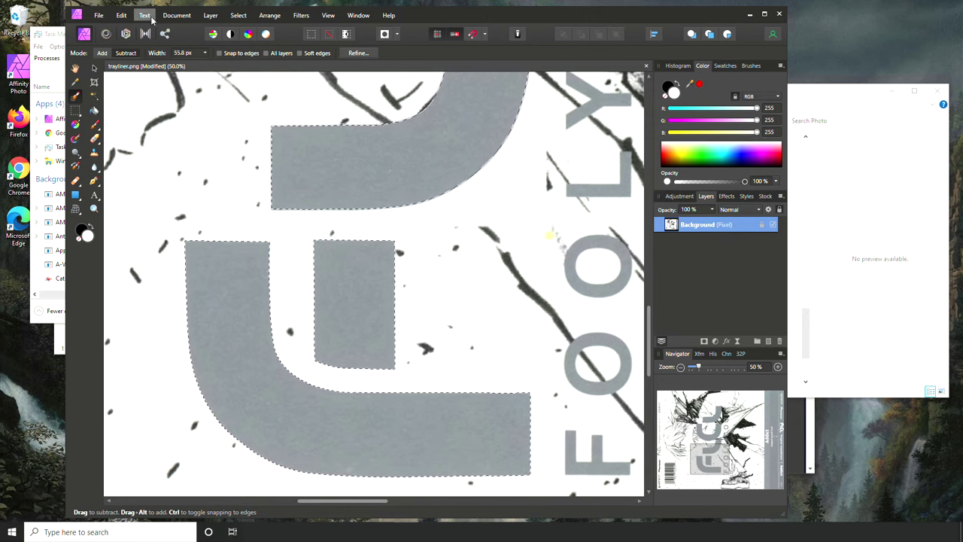
left_click(237, 17)
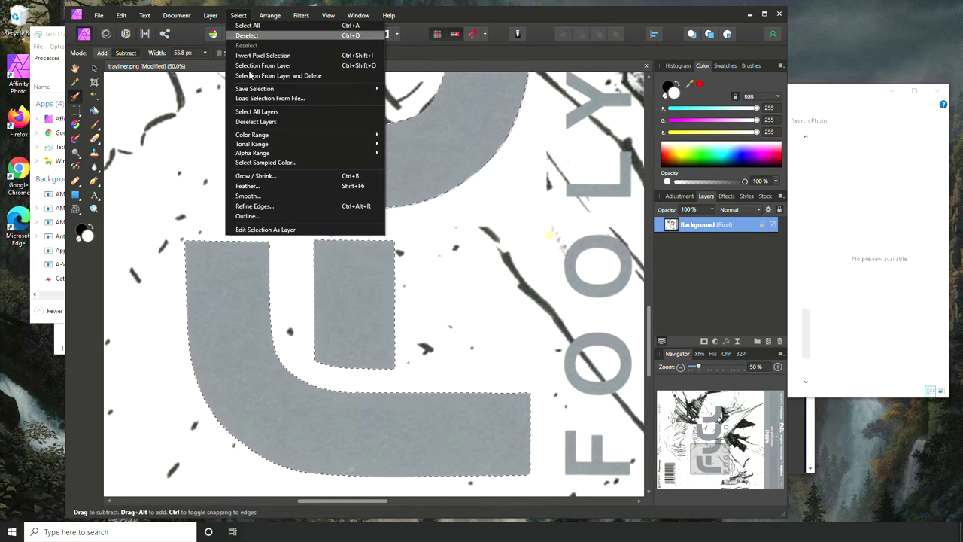
left_click(254, 181)
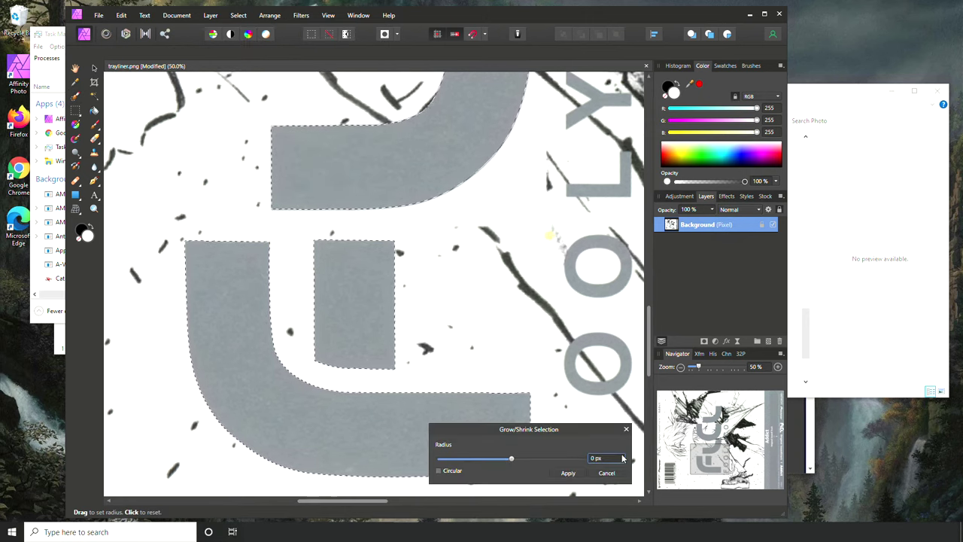
left_click(609, 462)
type("1")
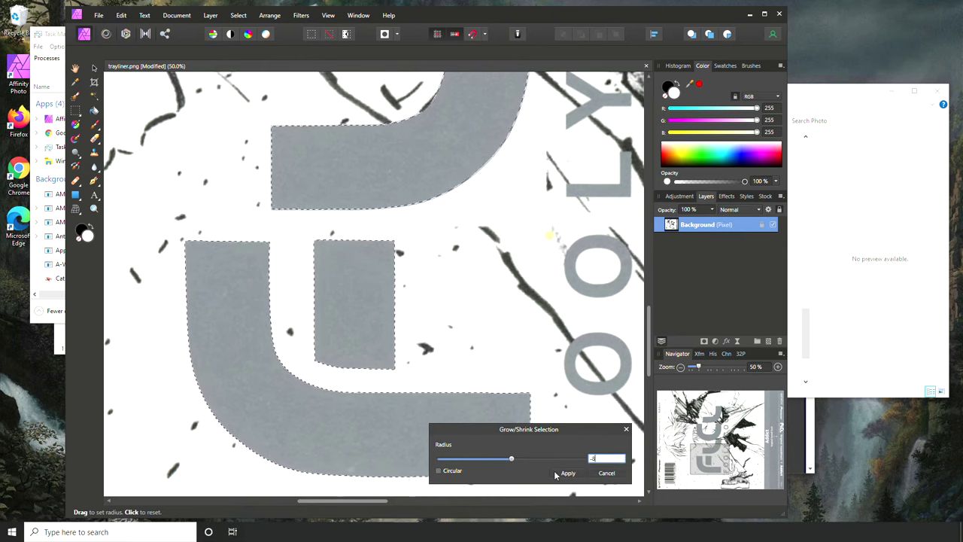
left_click(566, 474)
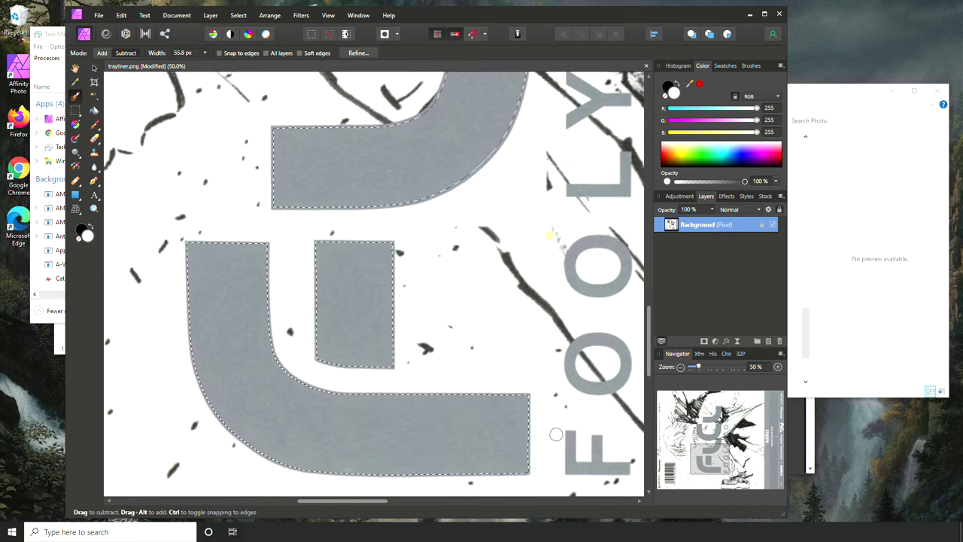
Step: Sample the grey of the curved L as the current colour with the Color Picker, using an Average (65x65) radius
scroll(551, 429, "up", 10)
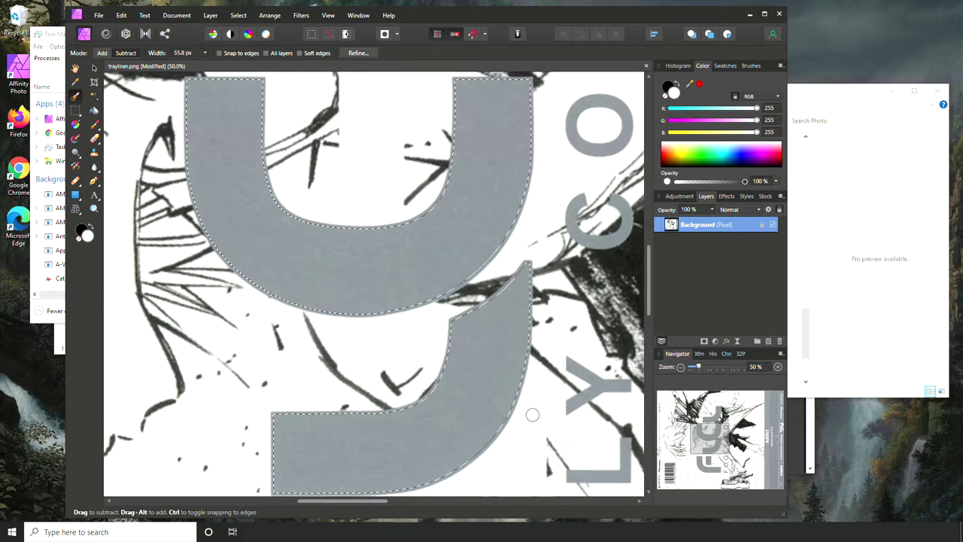
scroll(463, 217, "up", 5)
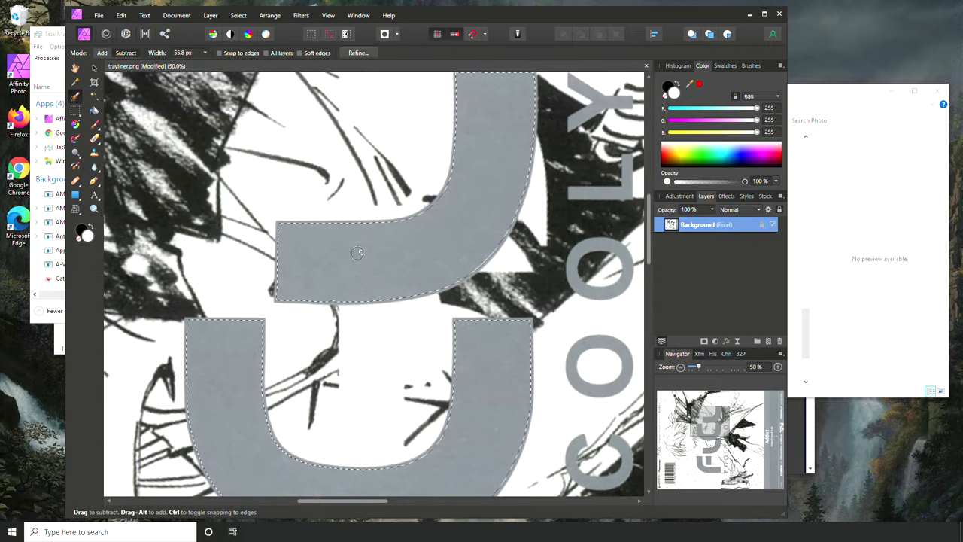
scroll(358, 252, "up", 1)
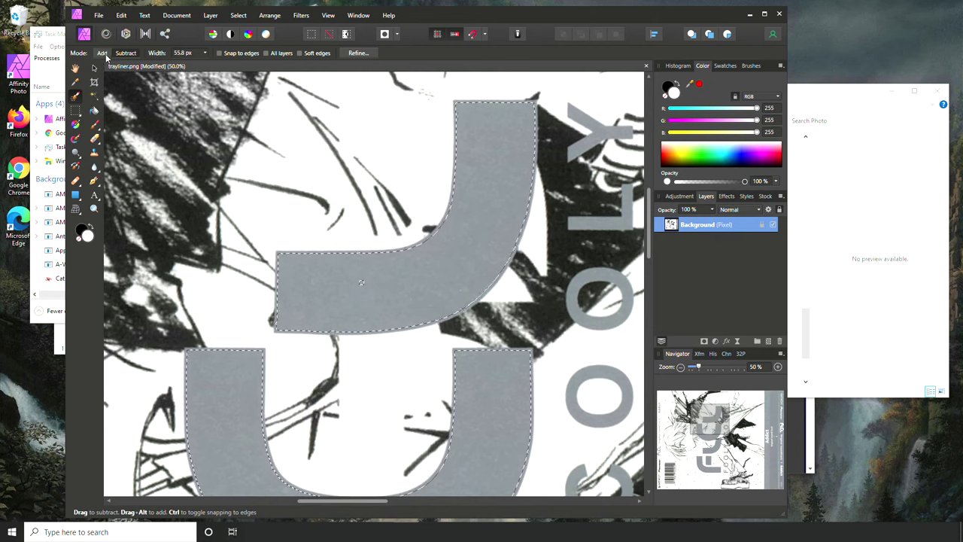
left_click(103, 54)
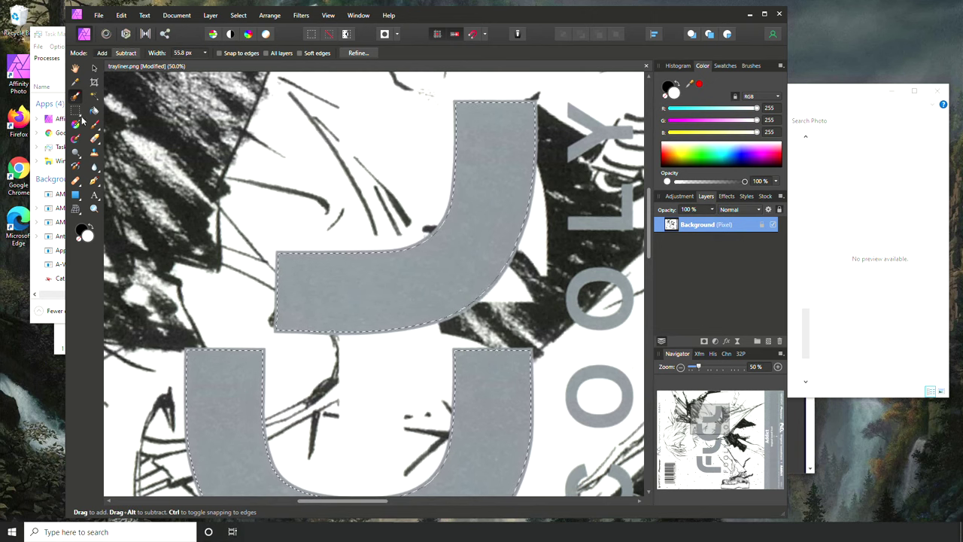
left_click(76, 82)
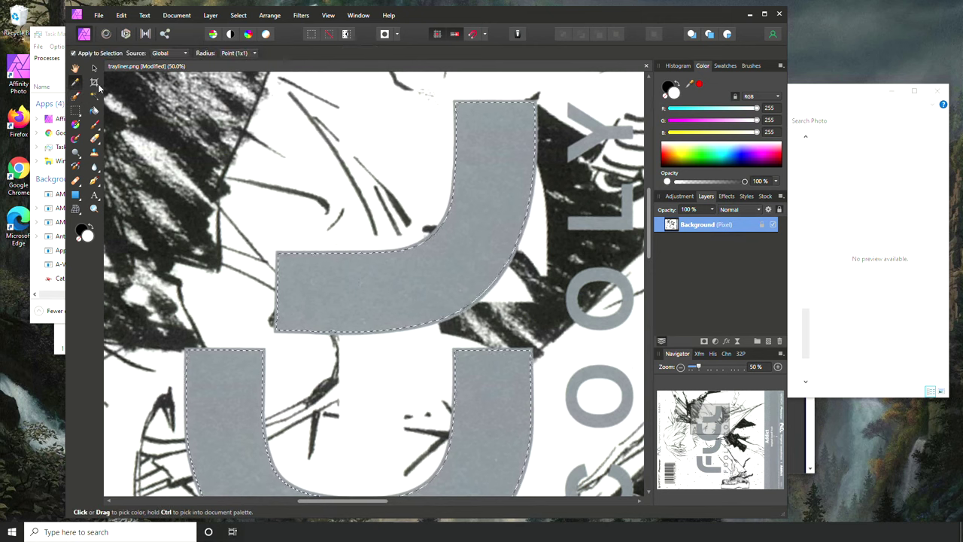
left_click(255, 54)
left_click(254, 111)
left_click(386, 298)
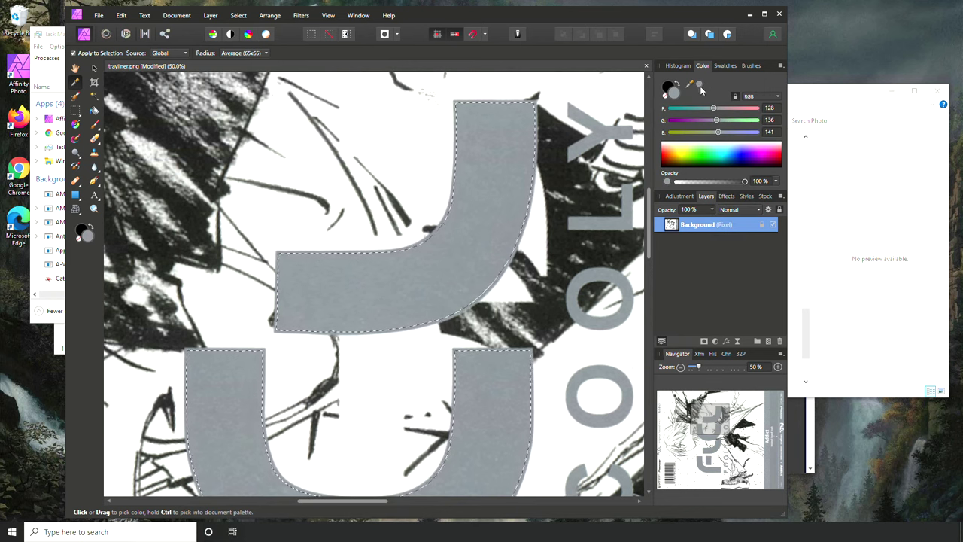
Step: Add a new pixel layer, flood fill the selected FLCL letters with the sampled grey, and deselect
left_click(768, 341)
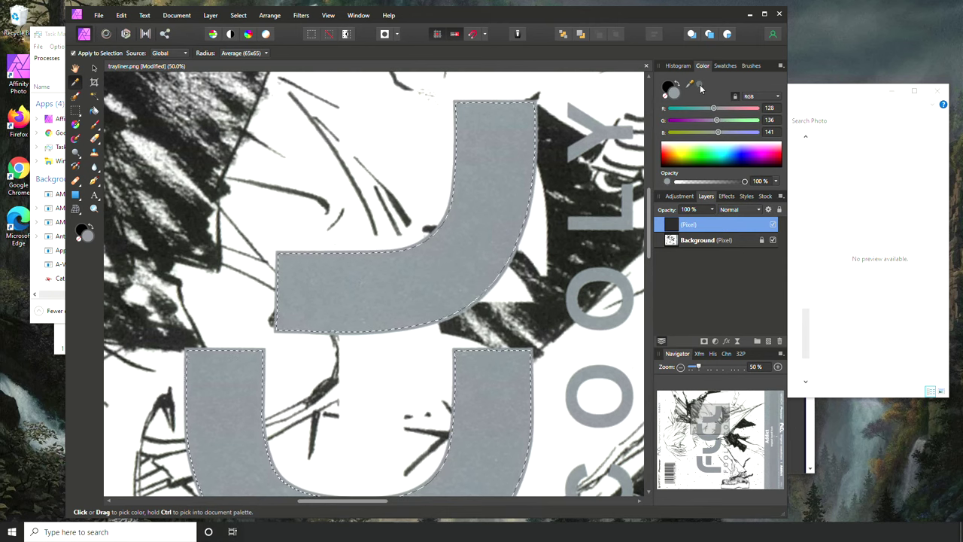
key("g")
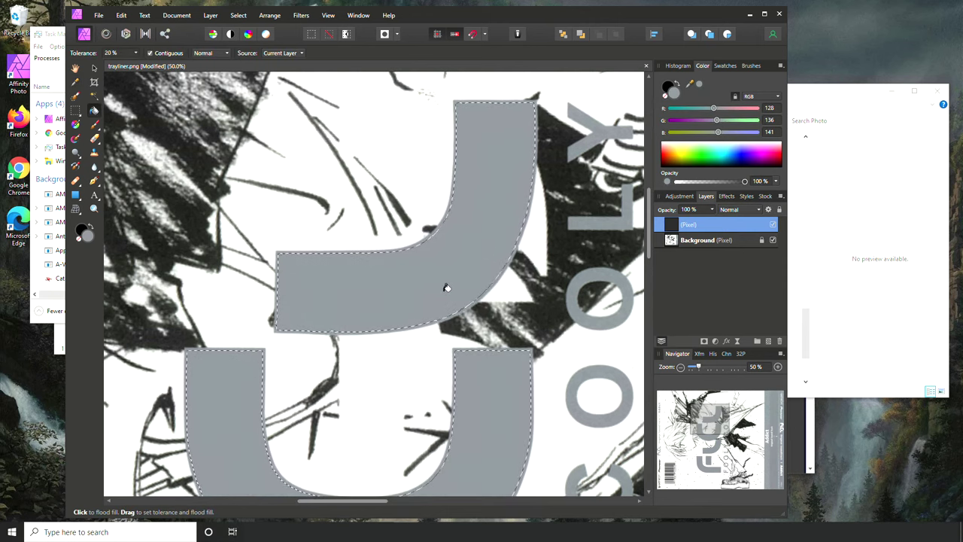
scroll(511, 384, "down", 3)
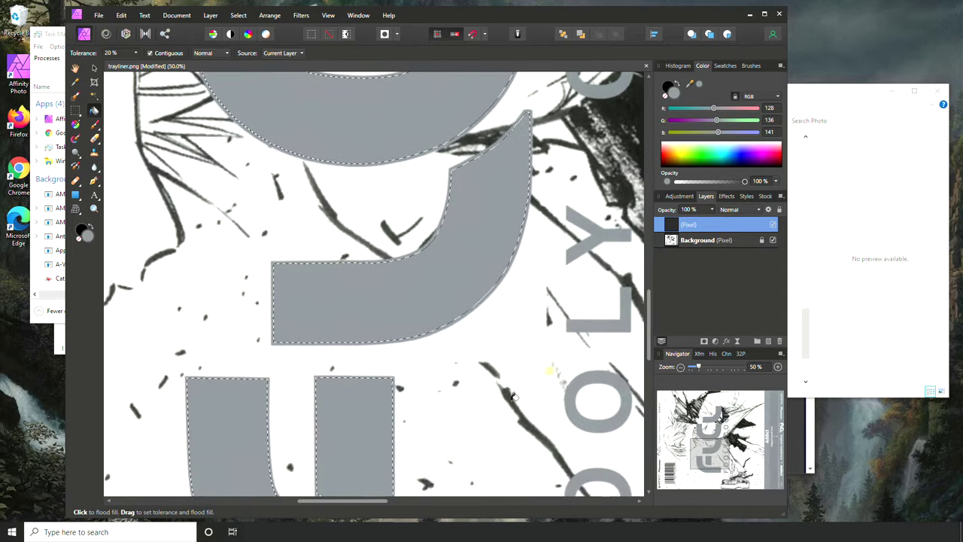
scroll(460, 380, "up", 5)
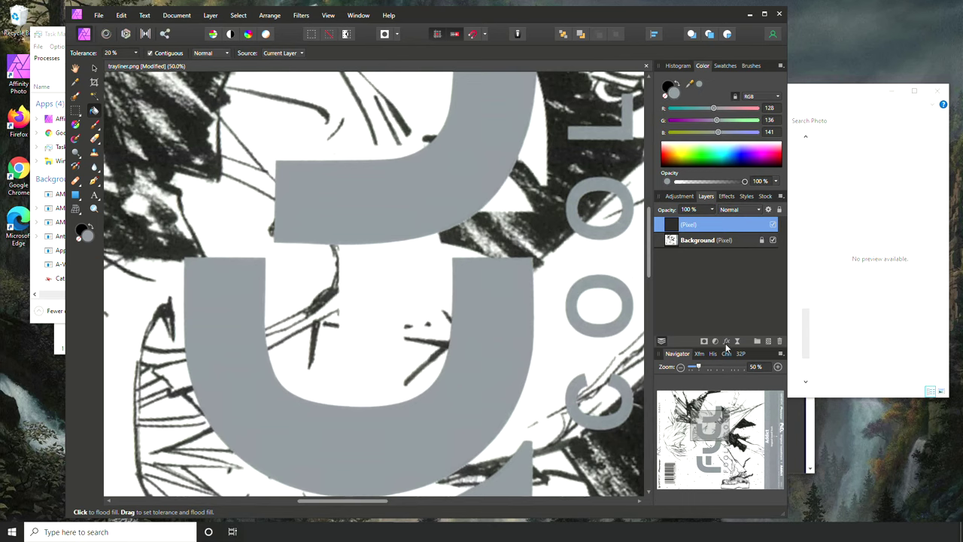
Step: Apply a slight Gaussian Blur layer effect to the new grey lettering layer
left_click(727, 344)
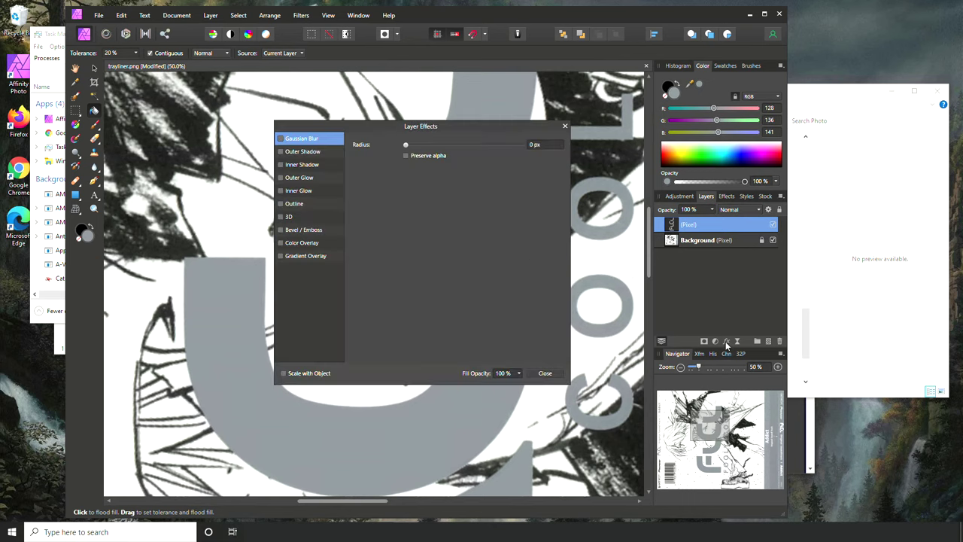
left_click_drag(407, 145, 431, 147)
left_click(545, 374)
Step: Inspect the filled FLCL letters and their softened edges, including a close-up of the F at 150% zoom
scroll(467, 355, "up", 6)
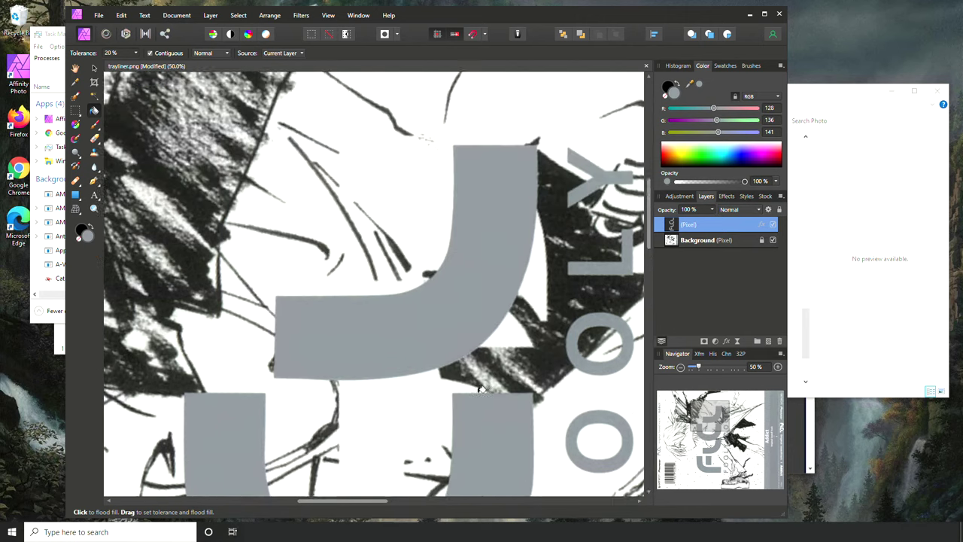
scroll(487, 408, "down", 4)
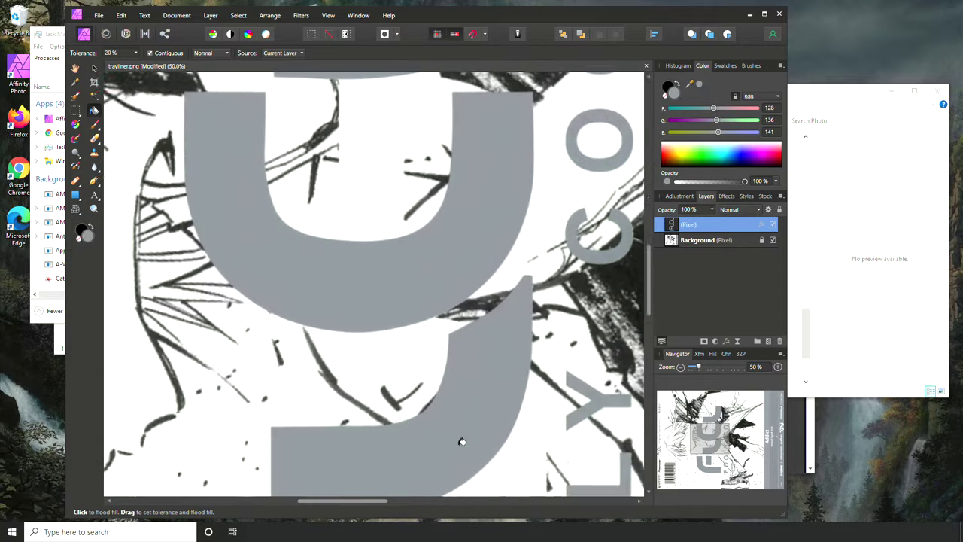
scroll(461, 431, "down", 3)
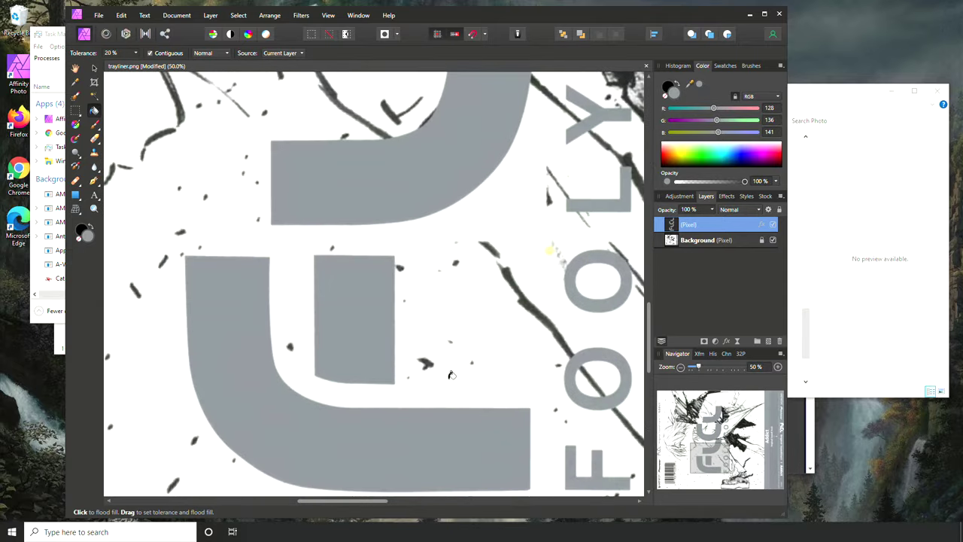
scroll(430, 456, "down", 2)
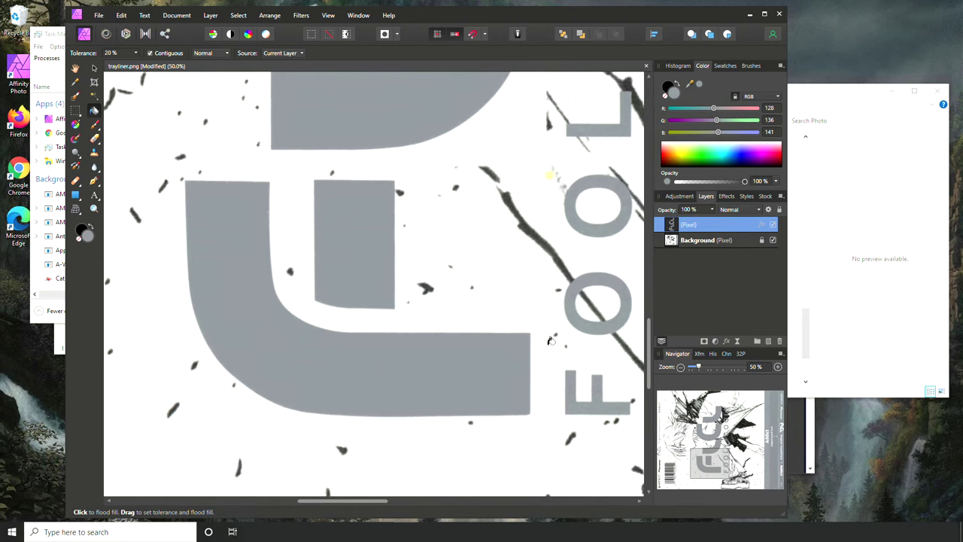
left_click(778, 367)
left_click(778, 367)
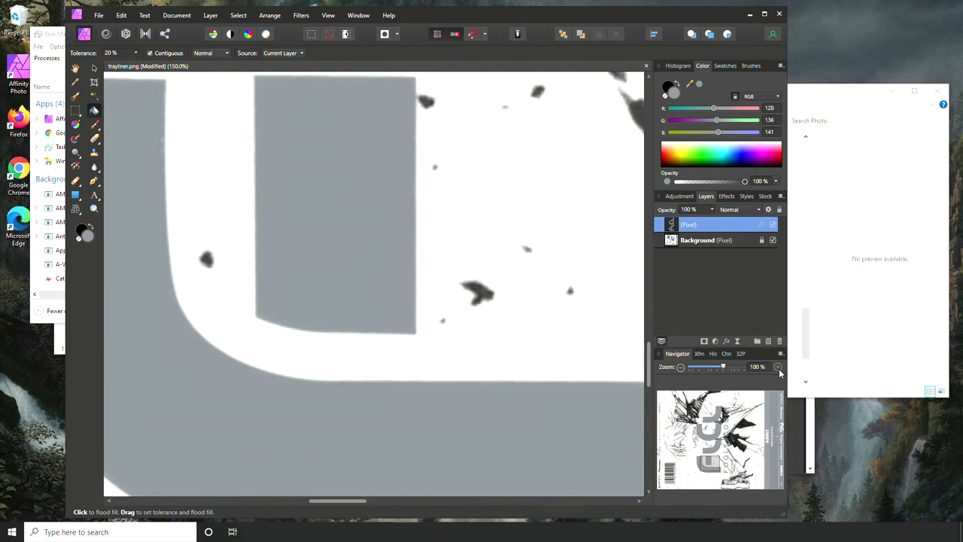
left_click(778, 367)
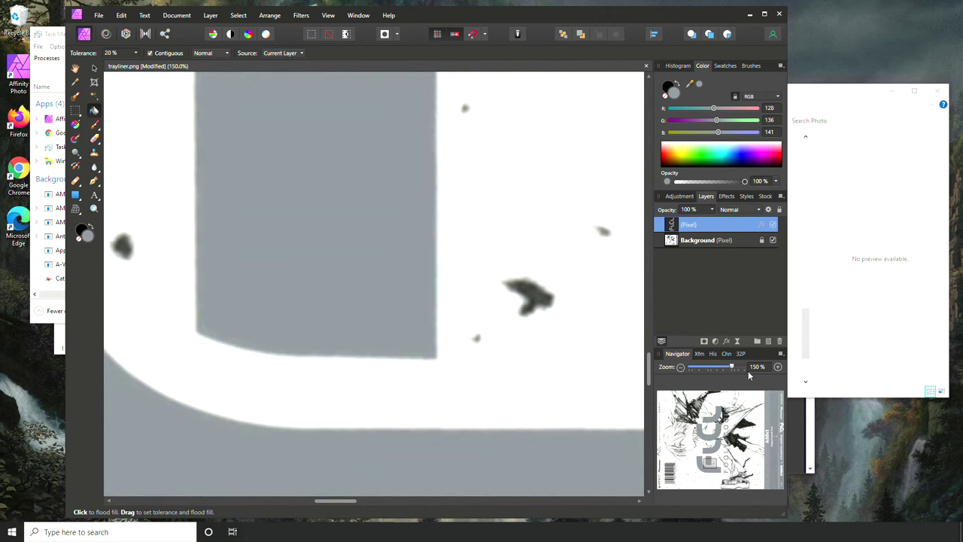
Step: Examine the grey side panel, its white text and the worn fold line along the spine at 20% and 100% zoom
left_click(681, 368)
left_click(681, 367)
left_click(681, 367)
left_click(681, 368)
left_click(681, 367)
left_click(681, 367)
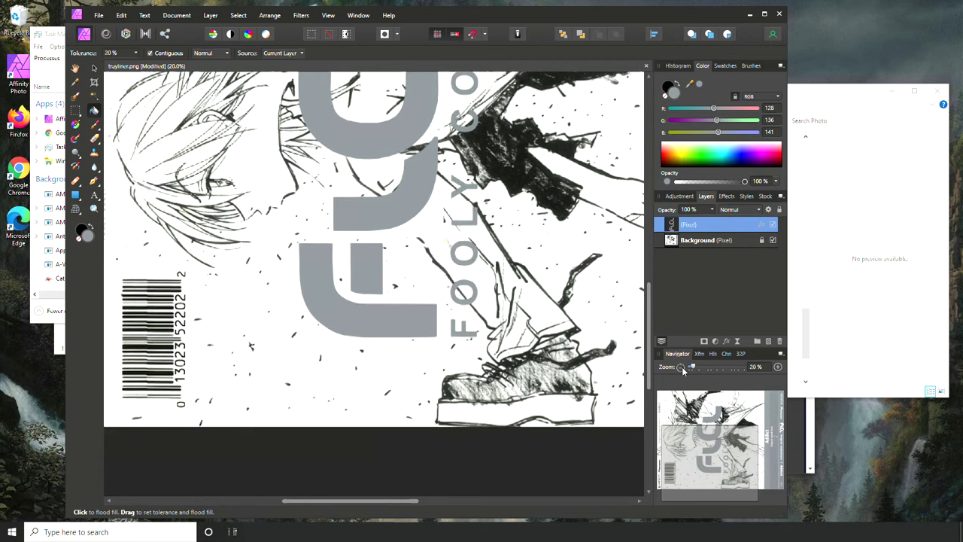
scroll(414, 451, "down", 1)
left_click_drag(408, 502, 542, 502)
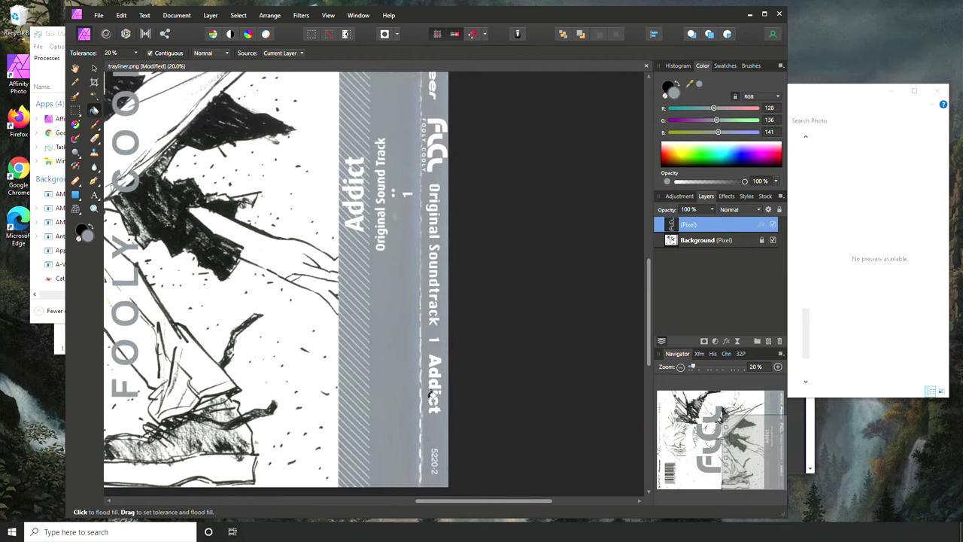
scroll(432, 393, "up", 5)
scroll(435, 429, "up", 1)
scroll(458, 377, "down", 2)
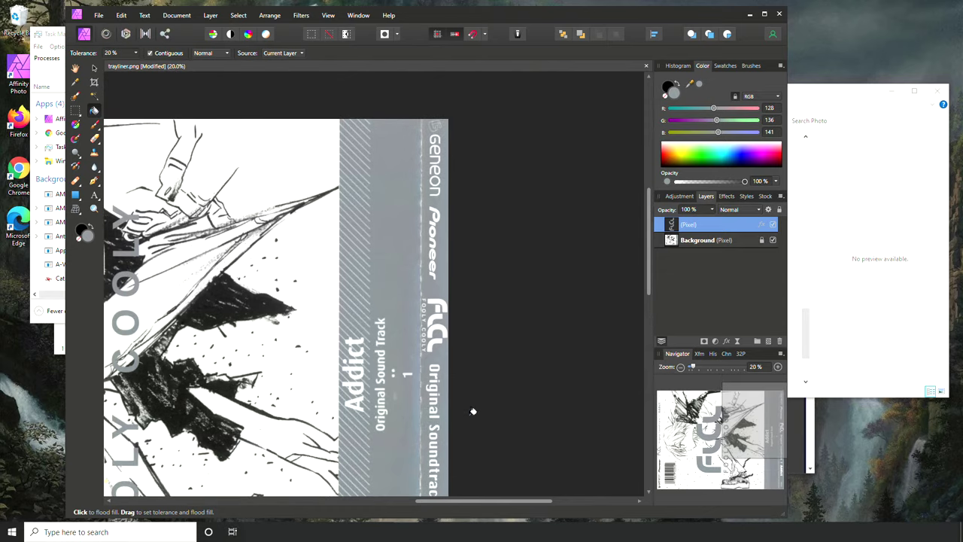
scroll(430, 444, "down", 3)
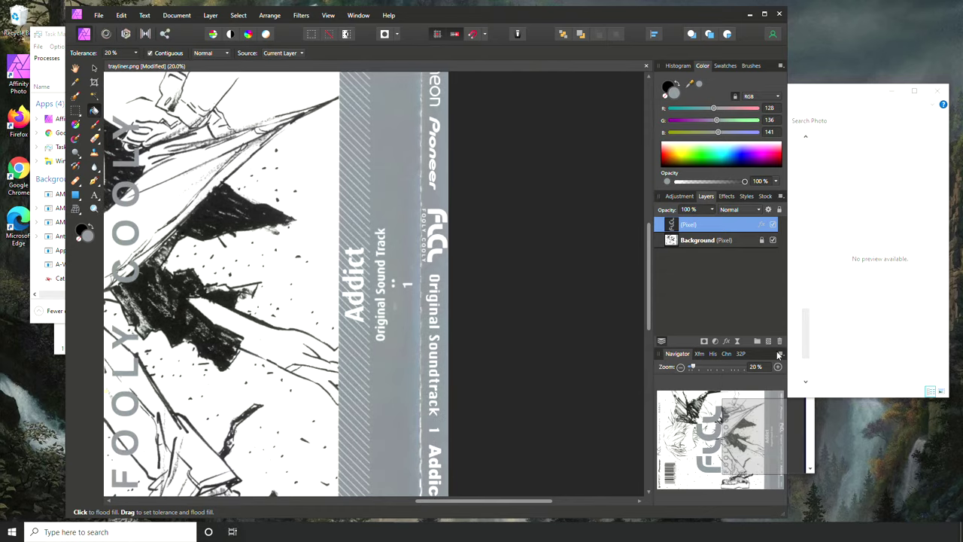
key("ctrl+1")
scroll(479, 500, "down", 2)
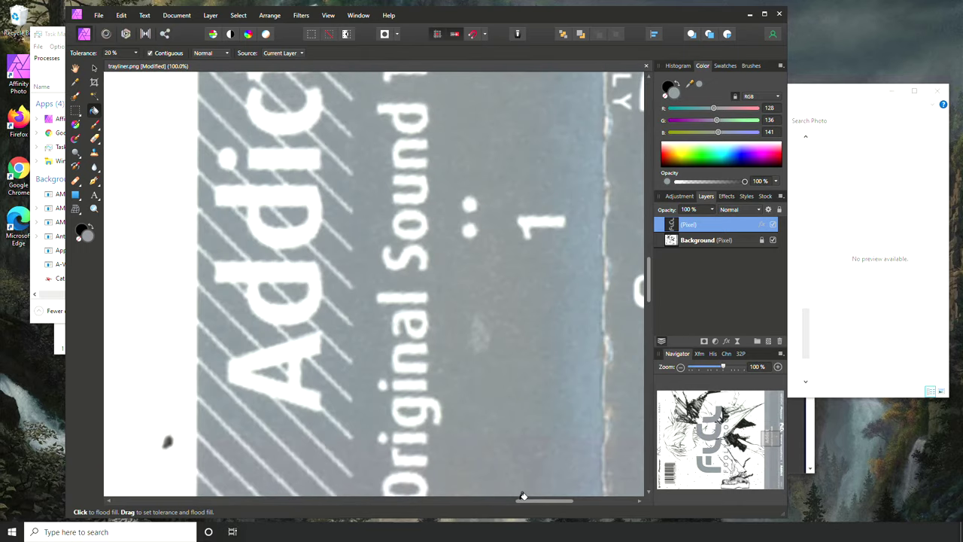
left_click_drag(535, 503, 566, 503)
scroll(456, 429, "down", 10)
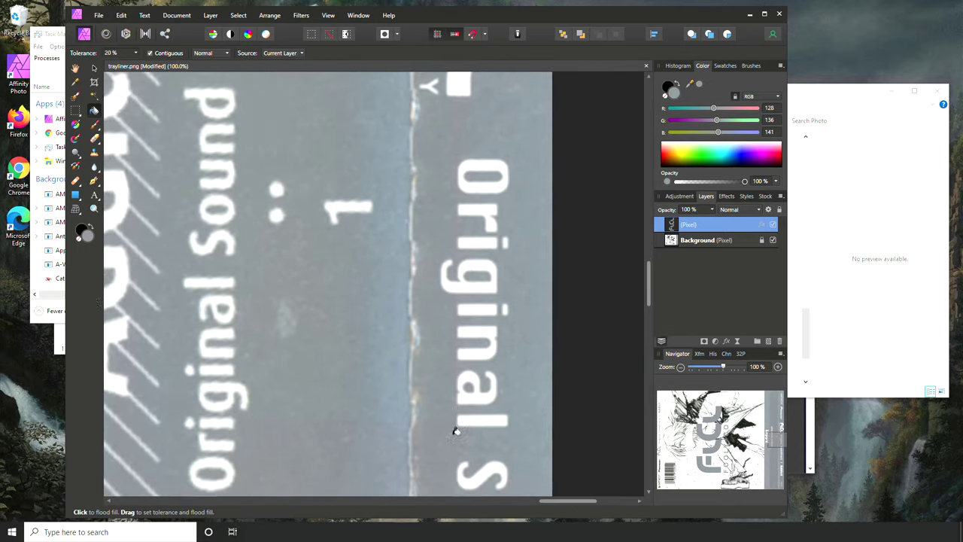
scroll(479, 431, "down", 8)
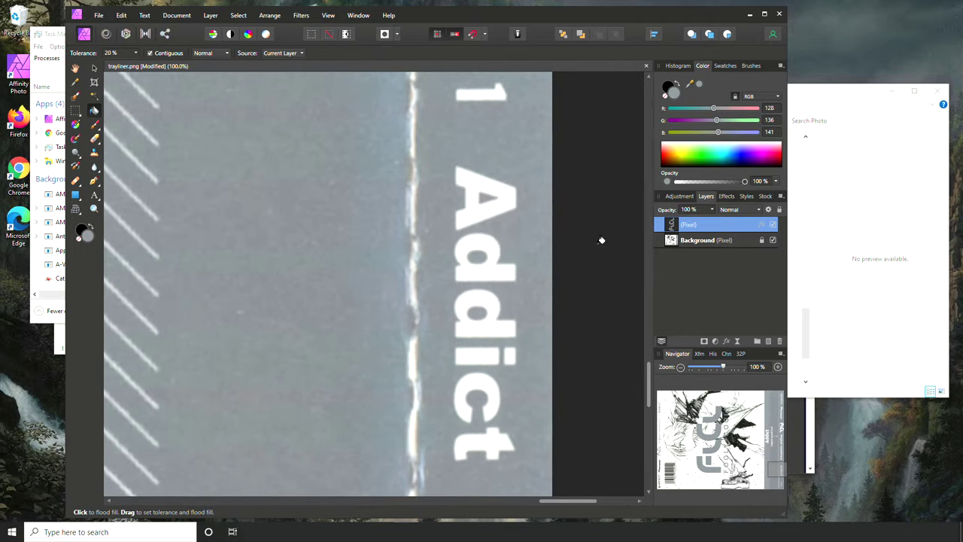
Step: Make the Background layer active and choose the Clone Brush for retouching the area around the spine fold
left_click(694, 243)
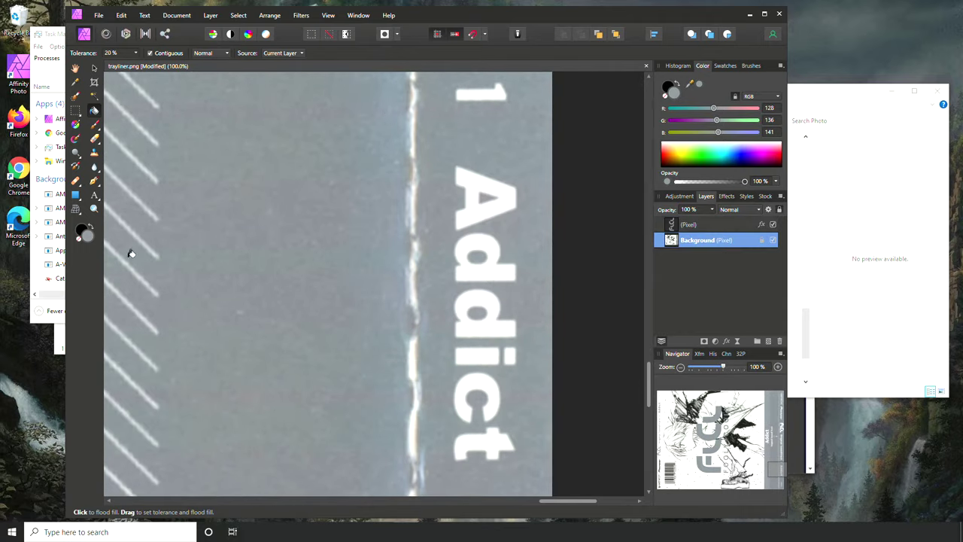
left_click(94, 152)
mouse_move(416, 376)
left_mouse_down()
mouse_move(429, 421)
mouse_move(421, 423)
left_mouse_up()
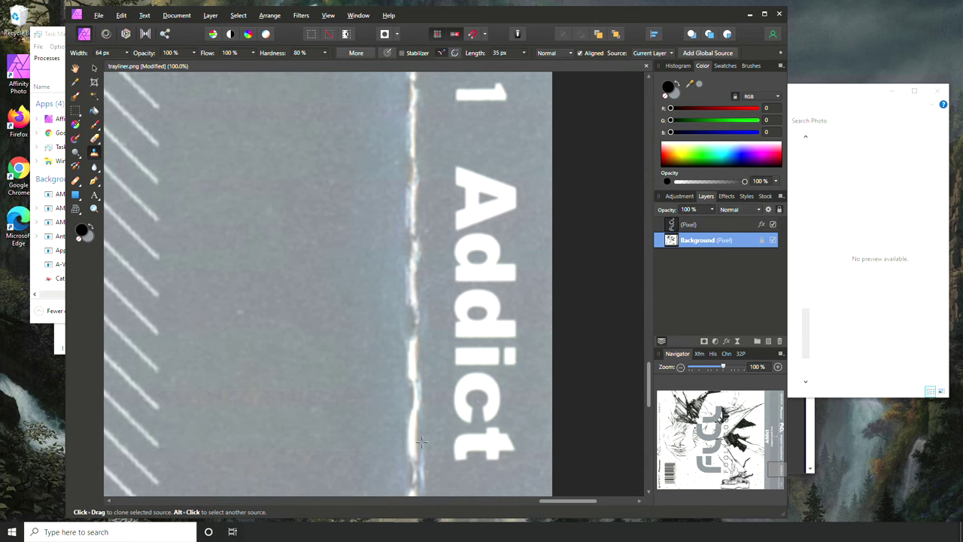
Step: Examine the worn fold line and its bluish edge from the FLCL logo down to the 5220-2 number
scroll(453, 336, "up", 15)
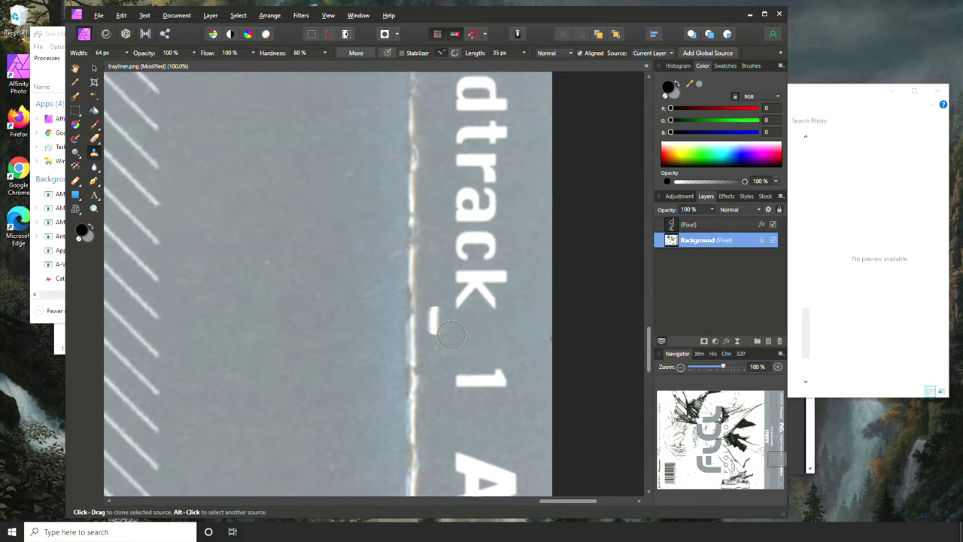
scroll(440, 334, "up", 3)
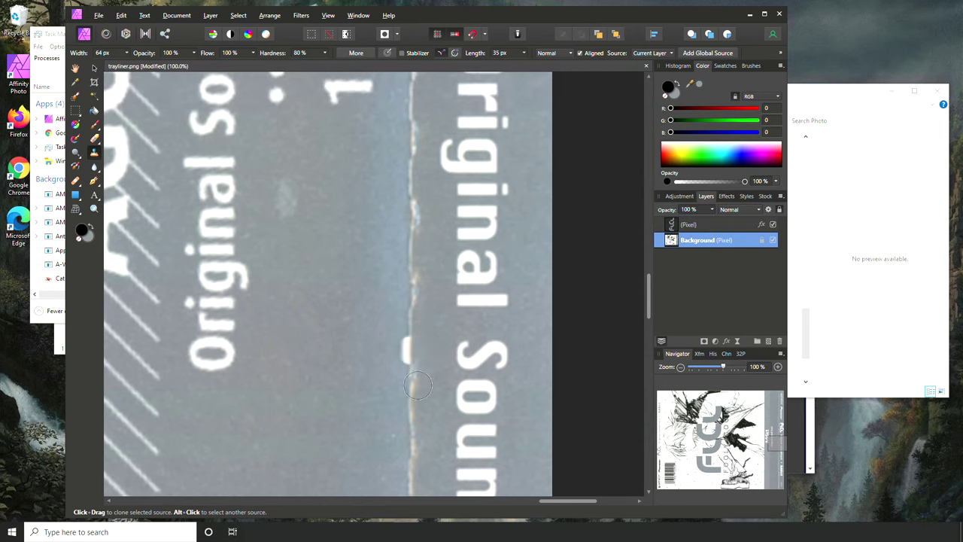
scroll(426, 376, "down", 10)
scroll(426, 428, "down", 10)
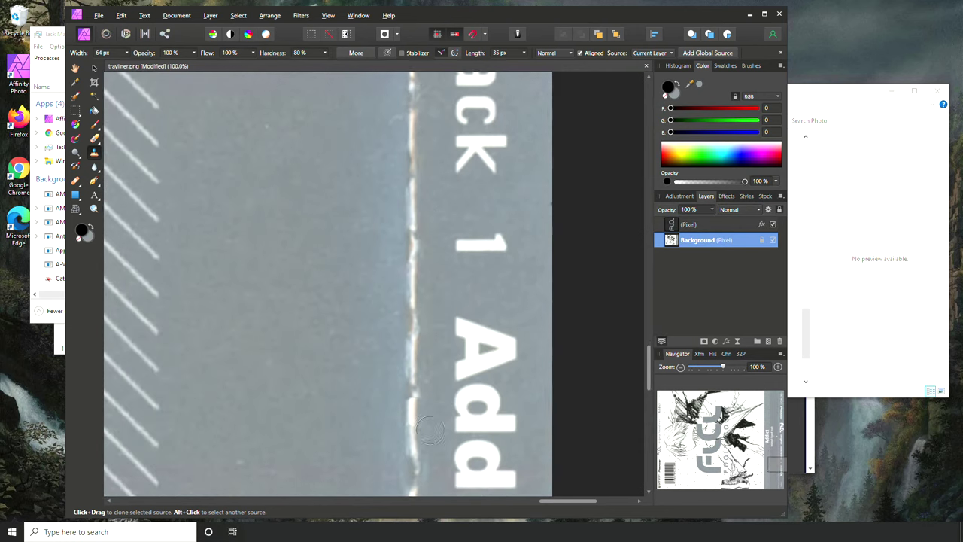
scroll(427, 428, "down", 6)
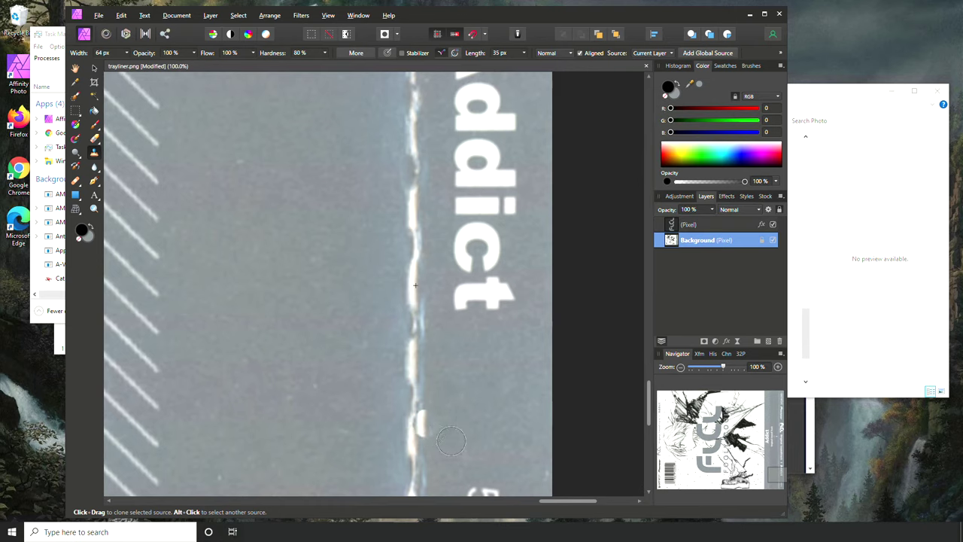
scroll(438, 432, "down", 5)
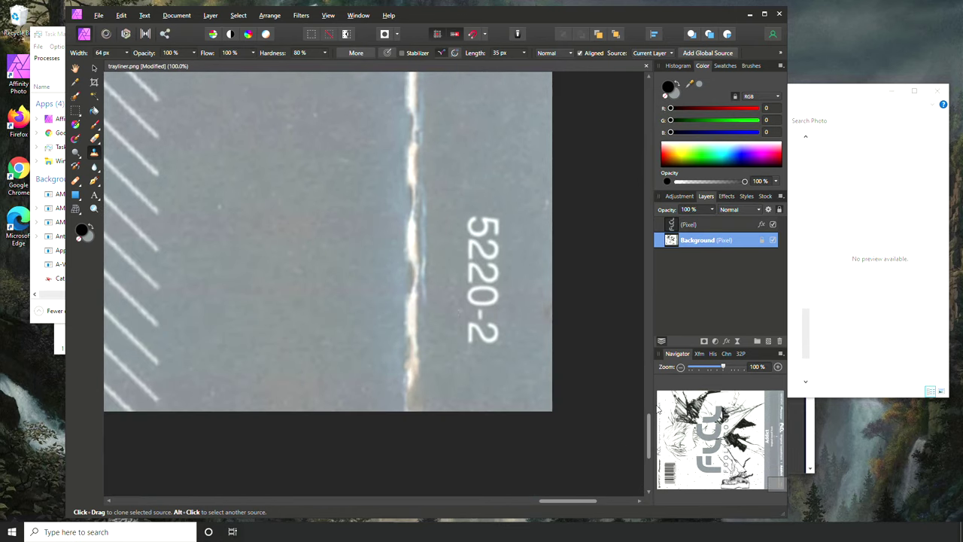
scroll(648, 425, "up", 5)
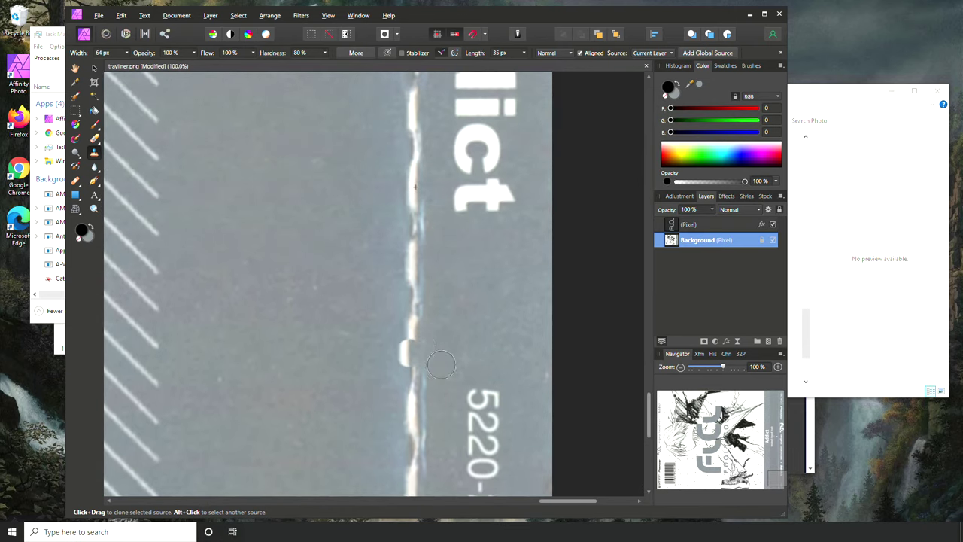
key("alt")
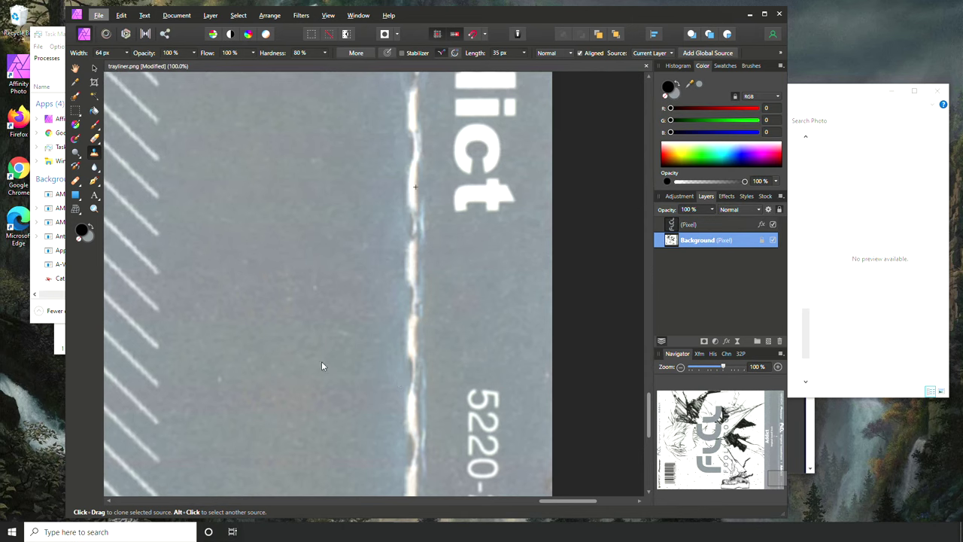
left_click(94, 69)
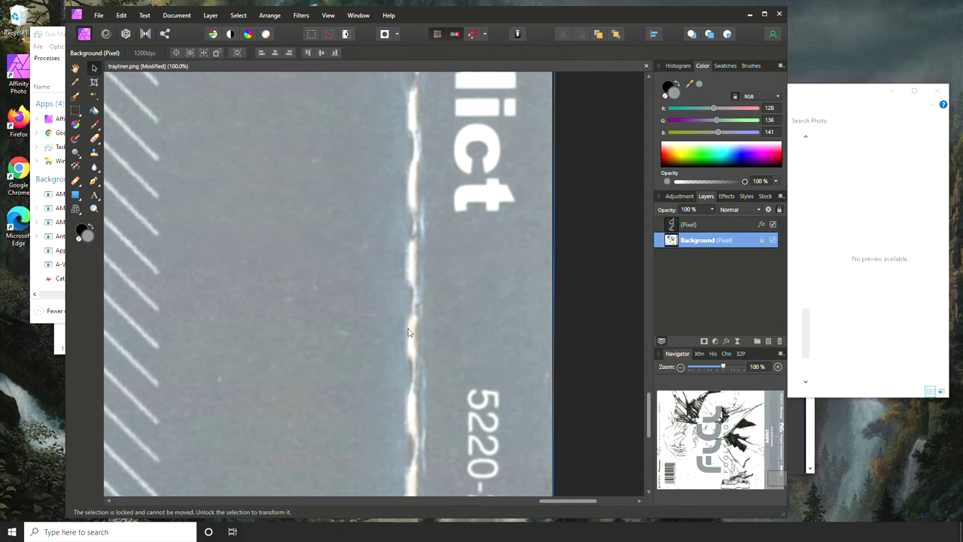
left_click_drag(646, 411, 661, 246)
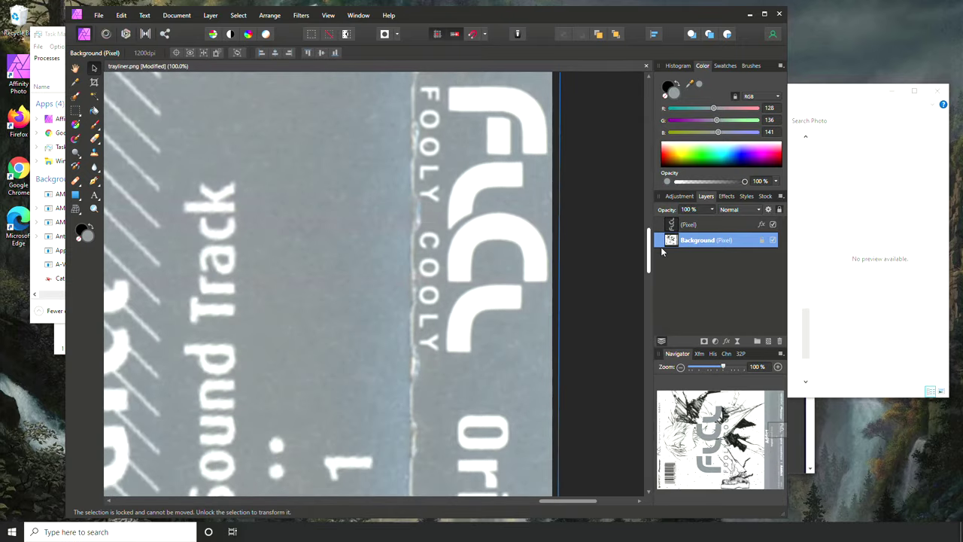
Step: Set the Clone Brush to 128.7 px width and 19% hardness, and clone clean grey over the bluish band beside FOOLY COOLY
left_click(94, 155)
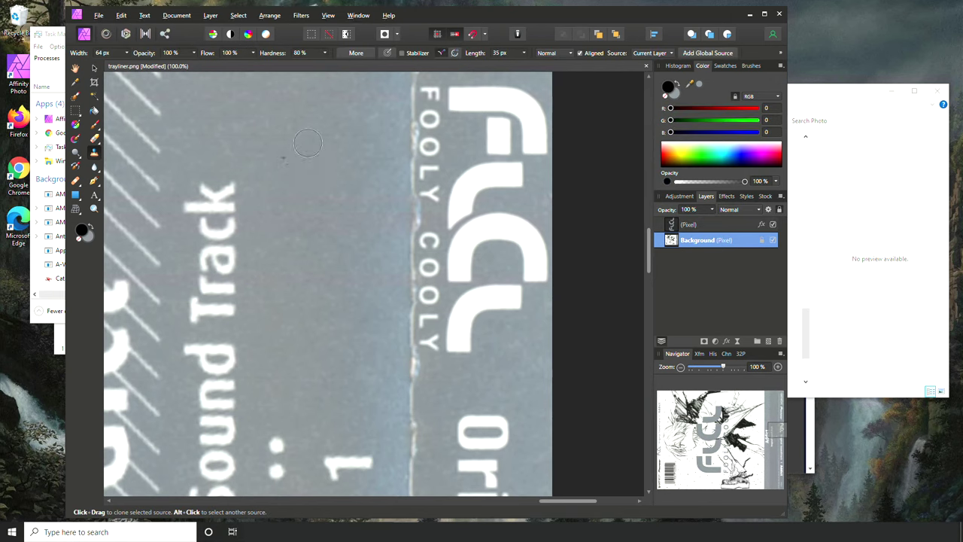
key("bracketright")
key("bracketright")
key("bracketright")
key("bracketright")
left_click(325, 54)
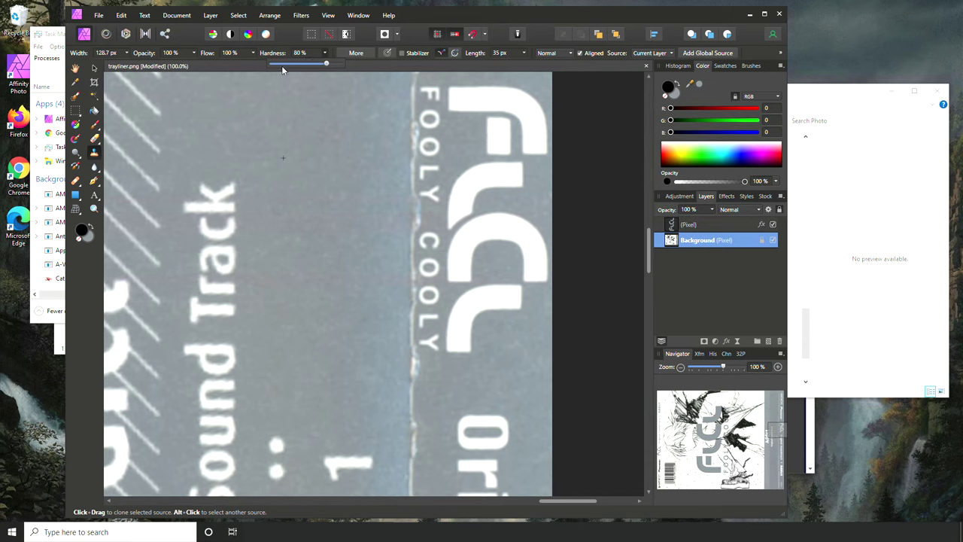
left_click_drag(286, 65, 284, 66)
left_click(324, 54)
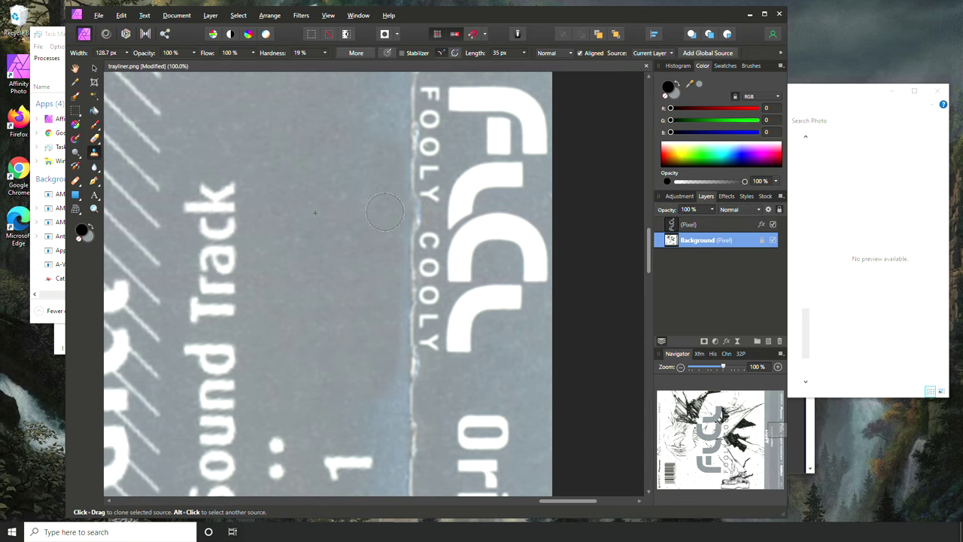
Step: Clone clean grey over the discoloured band along the fold beside the Pioneer lettering
scroll(347, 331, "up", 4)
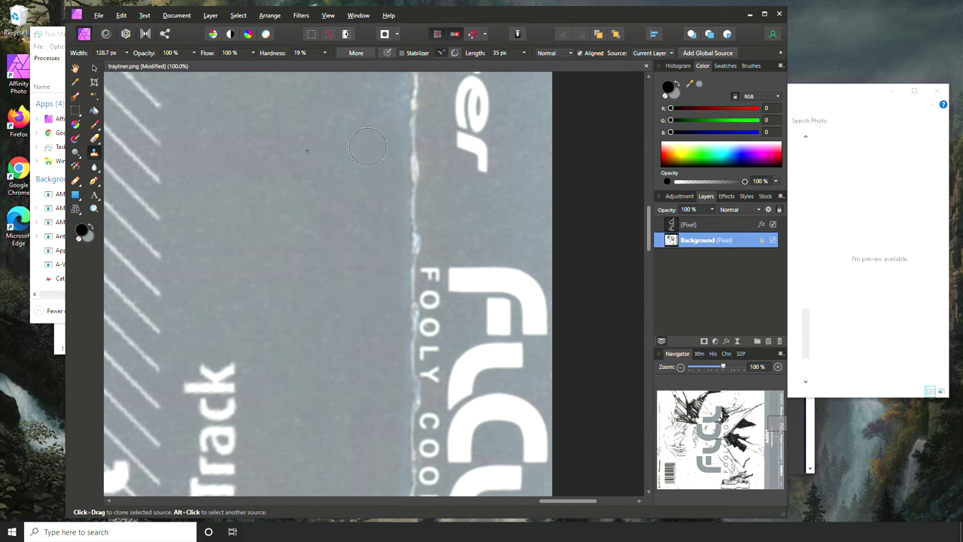
scroll(368, 147, "up", 4)
left_click_drag(393, 269, 403, 318)
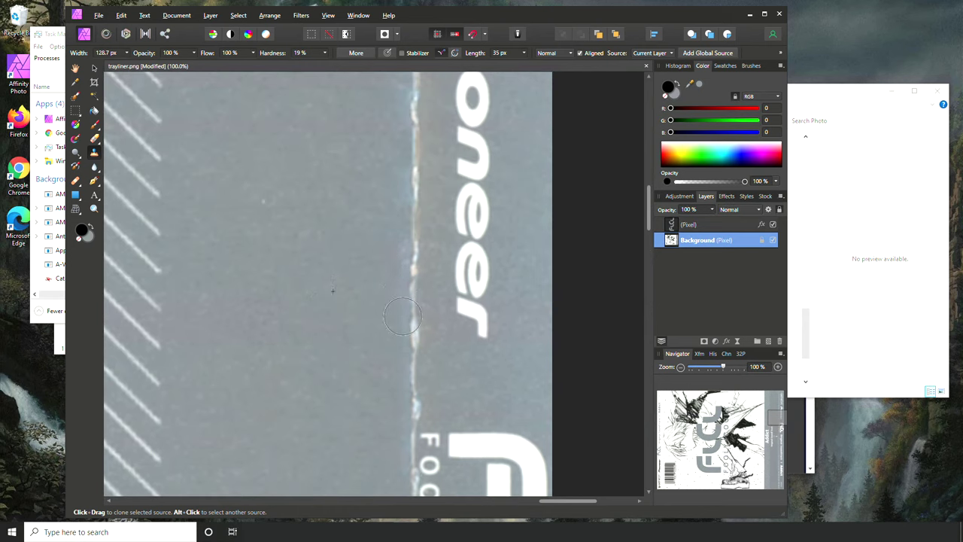
scroll(399, 248, "up", 2)
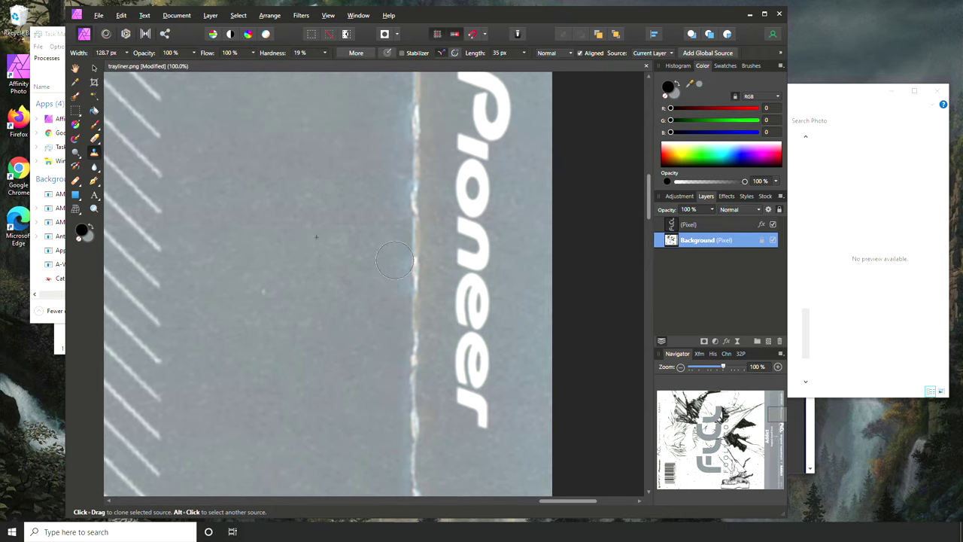
mouse_move(401, 248)
left_mouse_down()
mouse_move(407, 301)
mouse_move(401, 147)
left_mouse_up()
scroll(401, 218, "up", 3)
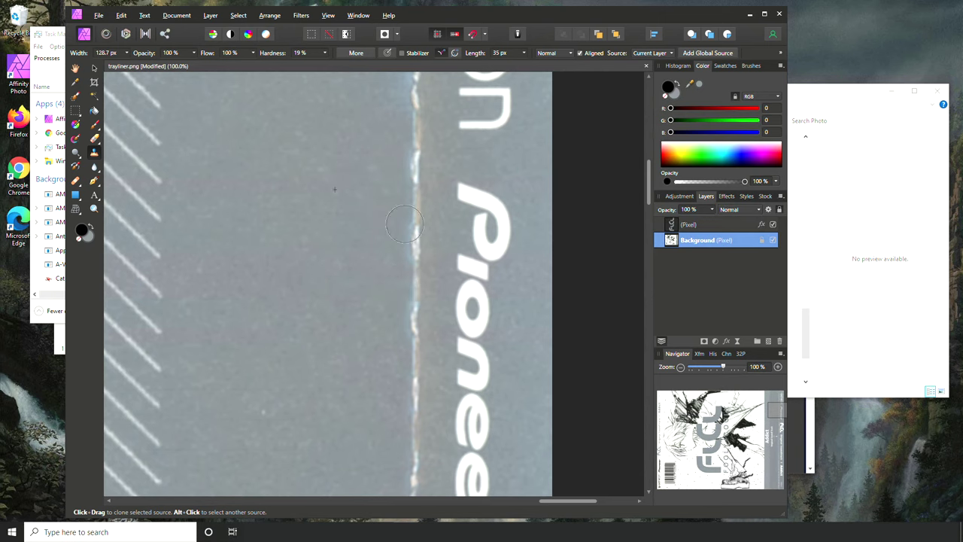
Step: Clone clean grey along the fold beside the Geneon lettering up to the liner's upper edge
scroll(407, 301, "up", 4)
scroll(406, 305, "up", 1)
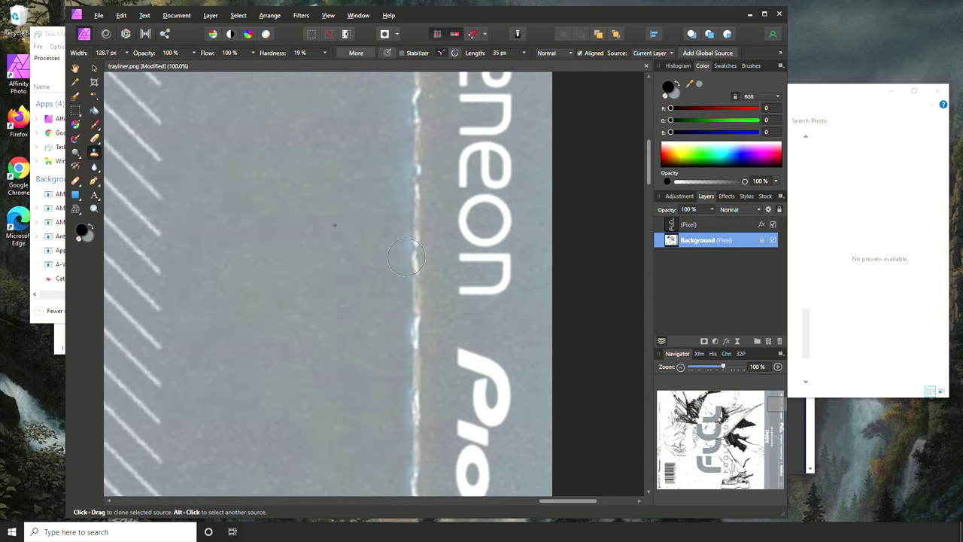
scroll(362, 313, "up", 2)
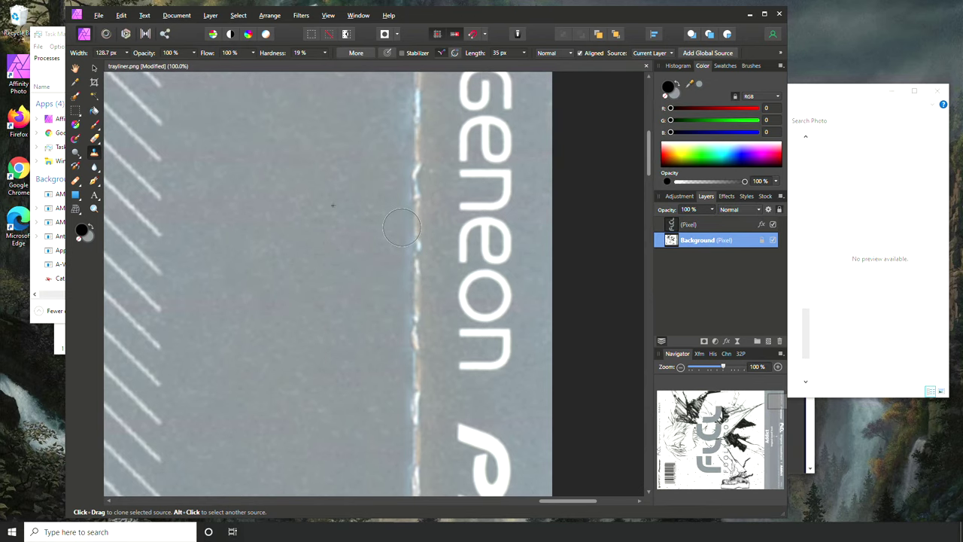
scroll(366, 350, "up", 3)
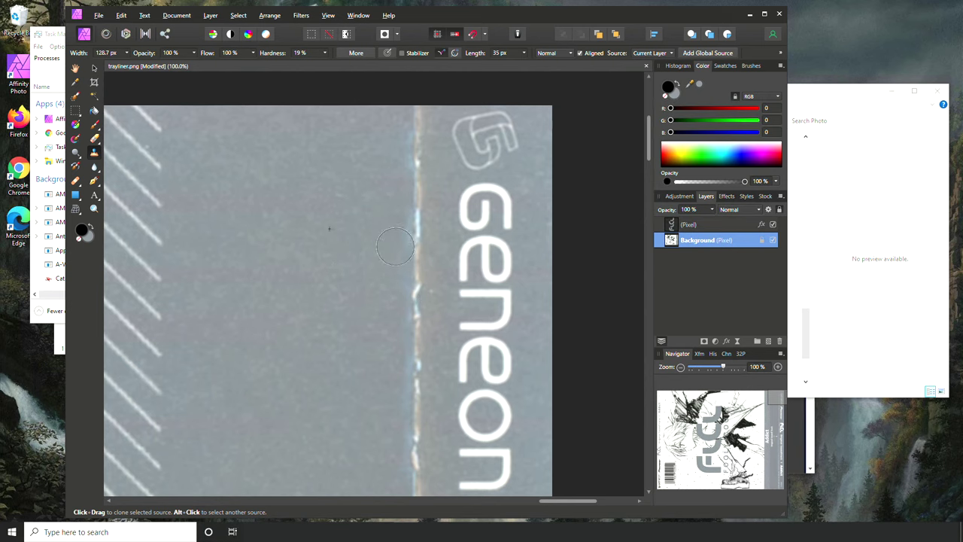
left_click_drag(405, 187, 408, 145)
Step: Sample clean grey and clone it over the bluish band between the fold and the track number 1
scroll(380, 278, "down", 10)
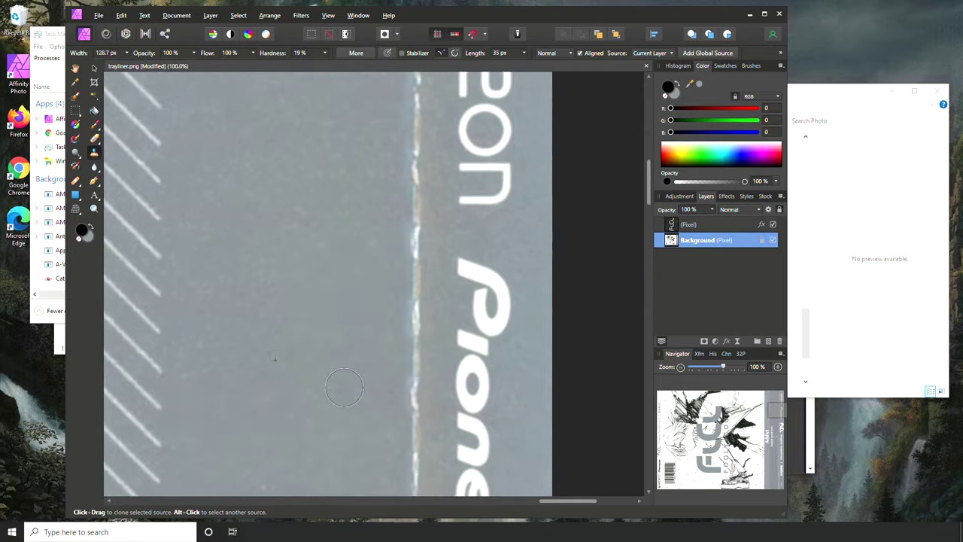
scroll(333, 393, "down", 10)
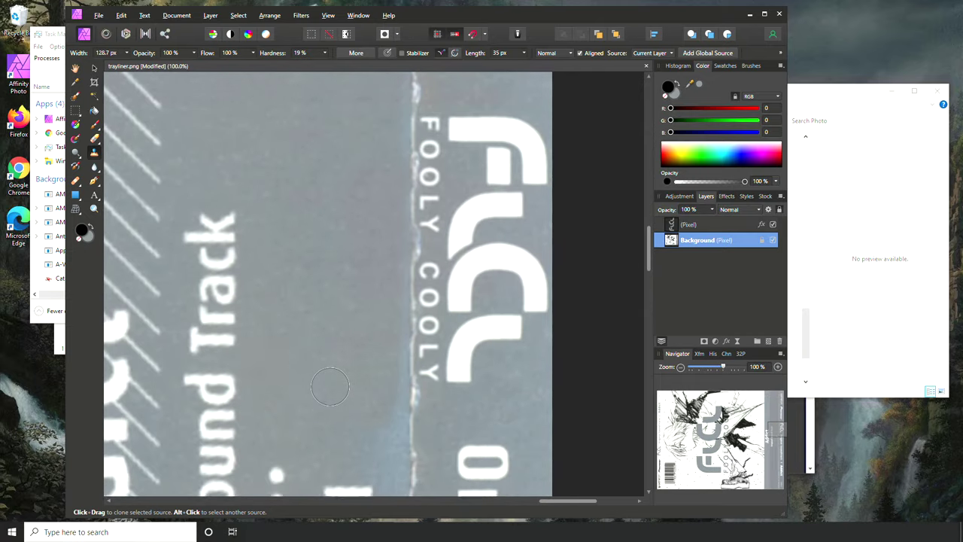
left_click(316, 295, "alt")
mouse_move(379, 391)
left_mouse_down()
mouse_move(372, 410)
mouse_move(407, 372)
mouse_move(407, 309)
mouse_move(402, 322)
left_mouse_up()
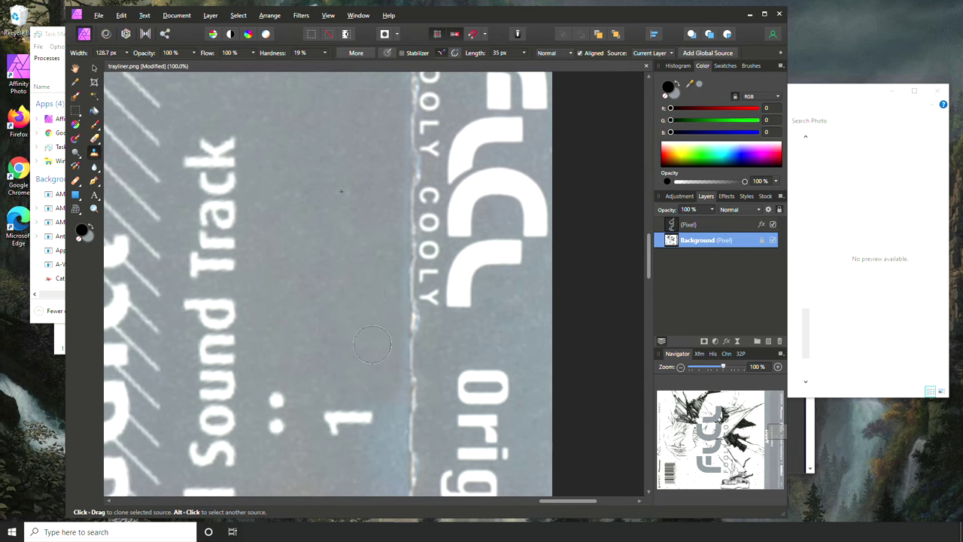
scroll(372, 345, "down", 5)
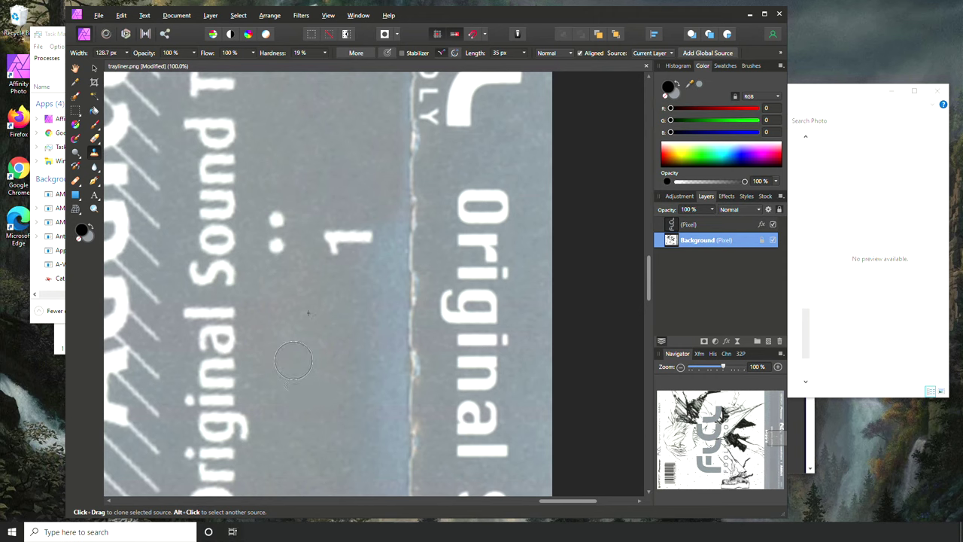
mouse_move(376, 324)
left_mouse_down()
mouse_move(391, 316)
mouse_move(386, 297)
mouse_move(402, 280)
mouse_move(396, 455)
mouse_move(366, 342)
left_mouse_up()
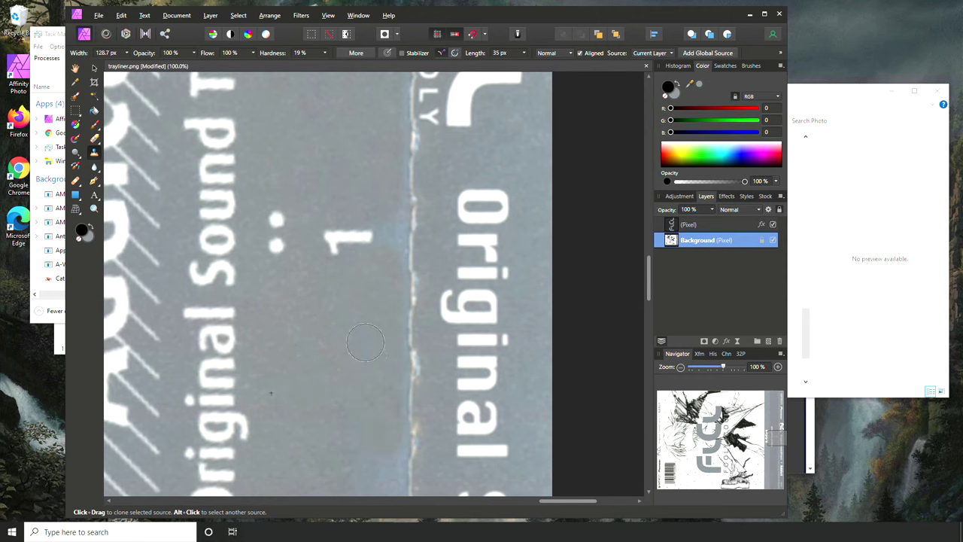
Step: Clone clean grey over the bluish band along the fold beside the Original Soundtrack text
scroll(365, 343, "down", 5)
mouse_move(407, 254)
left_mouse_down()
mouse_move(391, 318)
mouse_move(396, 289)
mouse_move(400, 418)
left_mouse_up()
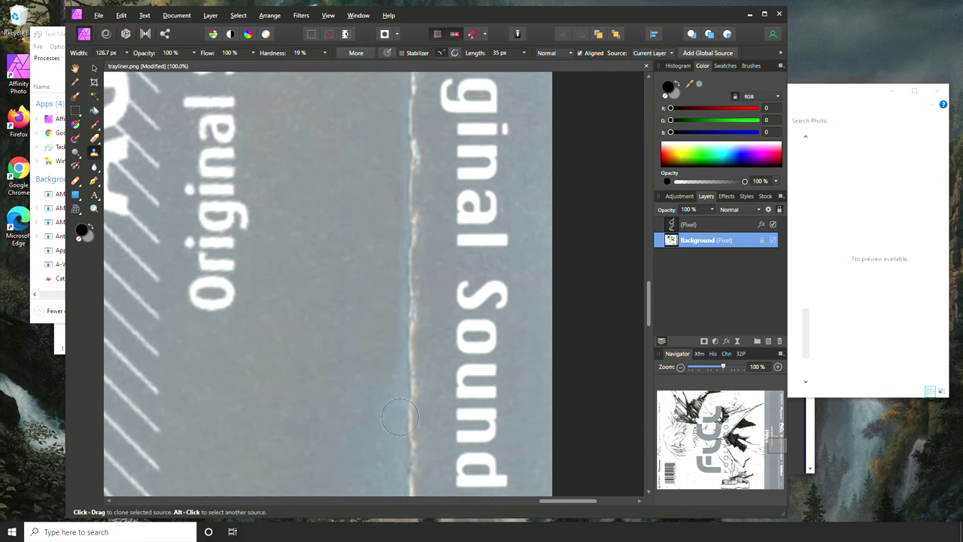
scroll(362, 358, "down", 5)
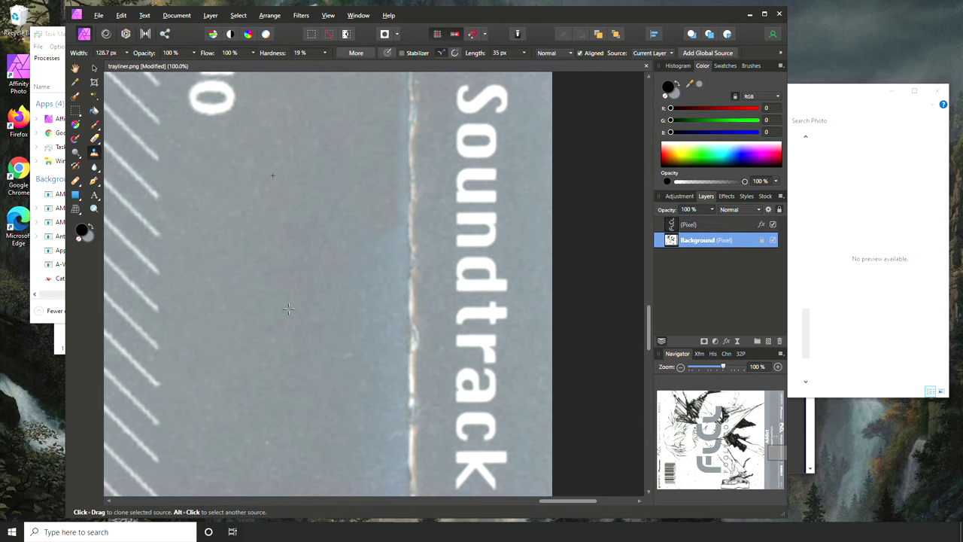
mouse_move(374, 324)
left_mouse_down()
mouse_move(407, 264)
mouse_move(408, 335)
mouse_move(393, 380)
mouse_move(404, 342)
left_mouse_up()
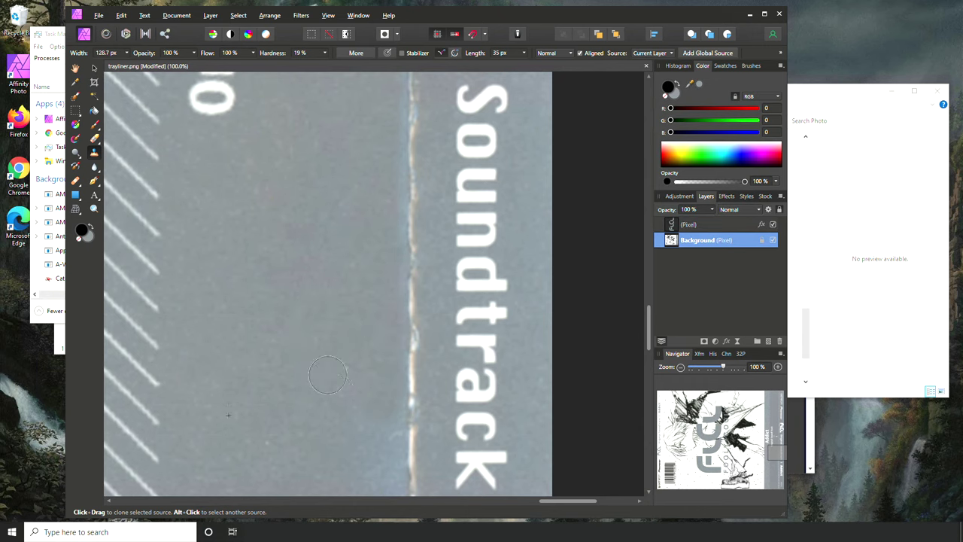
Step: Clone clean grey along the fold from the end of Soundtrack 1 to the start of Addict
scroll(327, 377, "down", 4)
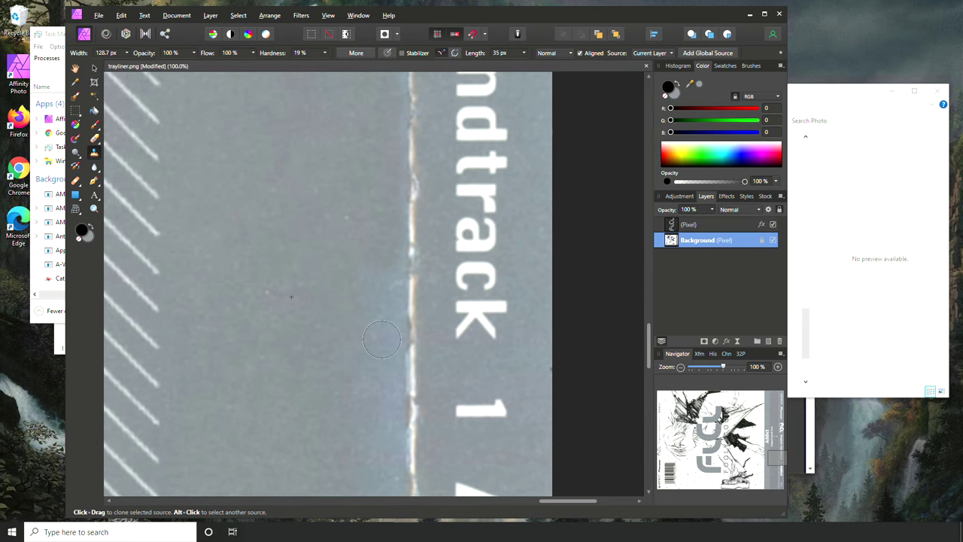
scroll(357, 237, "down", 3)
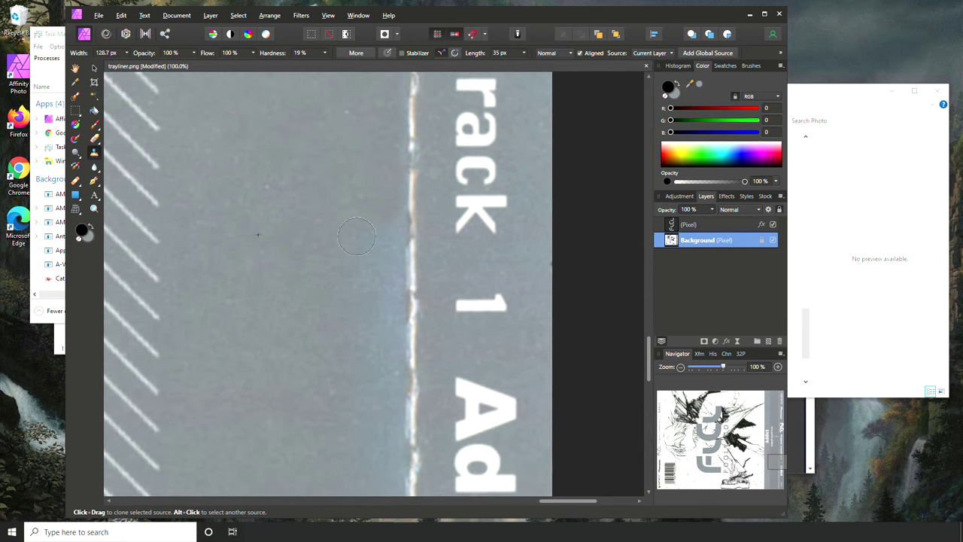
mouse_move(384, 258)
left_mouse_down()
mouse_move(397, 299)
mouse_move(407, 240)
mouse_move(395, 301)
mouse_move(401, 346)
left_mouse_up()
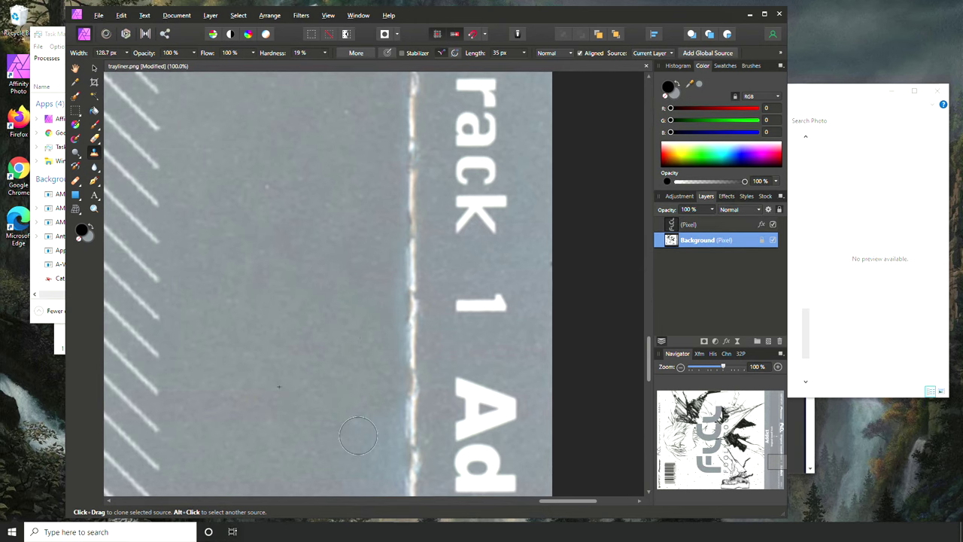
scroll(369, 421, "down", 3)
mouse_move(373, 313)
left_mouse_down()
mouse_move(386, 378)
mouse_move(400, 320)
mouse_move(395, 417)
mouse_move(400, 382)
left_mouse_up()
Step: Clone clean grey over the discoloured band beside the Addict lettering and down towards the 5220-2 number
scroll(379, 393, "down", 3)
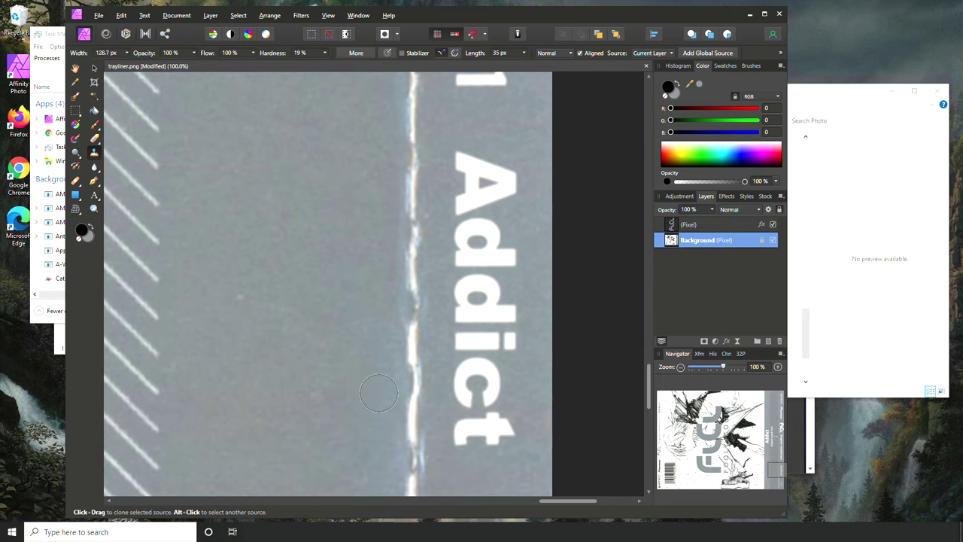
mouse_move(371, 339)
left_mouse_down()
mouse_move(399, 354)
mouse_move(406, 421)
mouse_move(390, 461)
left_mouse_up()
scroll(392, 468, "down", 3)
mouse_move(372, 340)
left_mouse_down()
mouse_move(377, 374)
mouse_move(397, 335)
mouse_move(404, 338)
mouse_move(405, 450)
left_mouse_up()
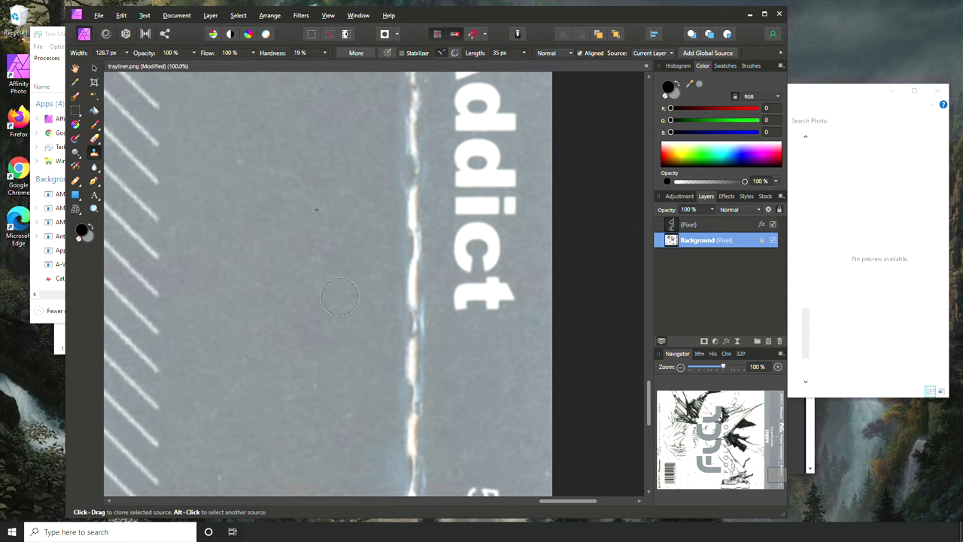
scroll(290, 456, "down", 3)
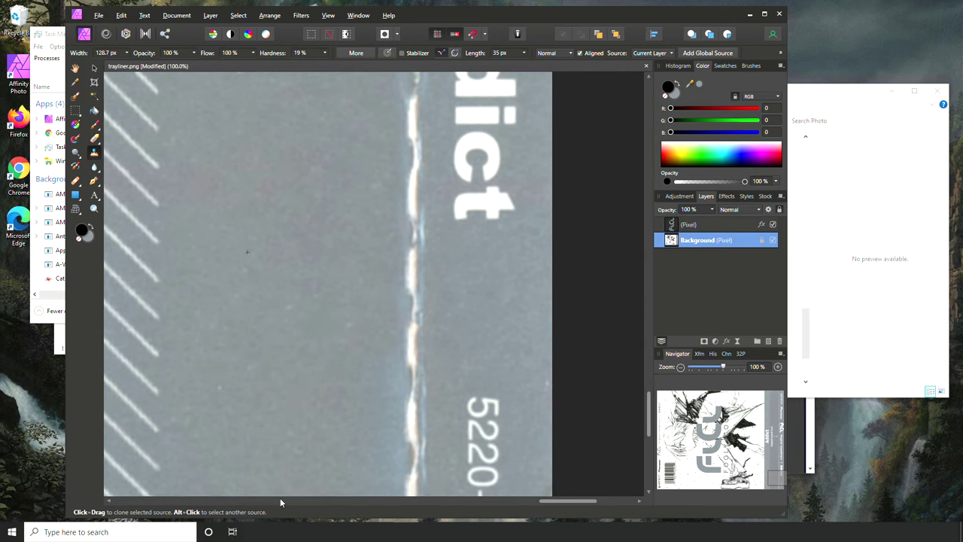
Step: Sample clean grey and clone it over the discoloured band at the lower end of the fold, left of the 5220-2 number
scroll(313, 388, "up", 6)
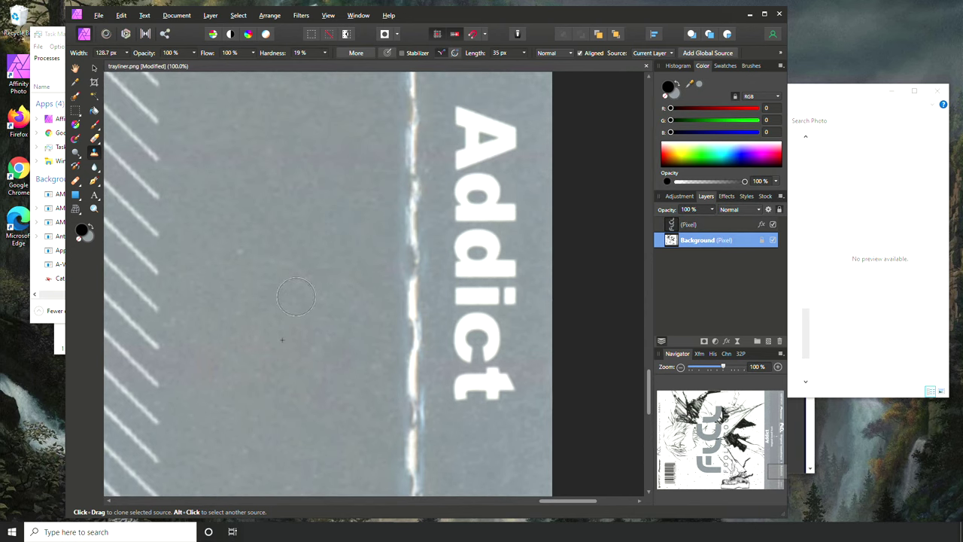
scroll(346, 354, "down", 10)
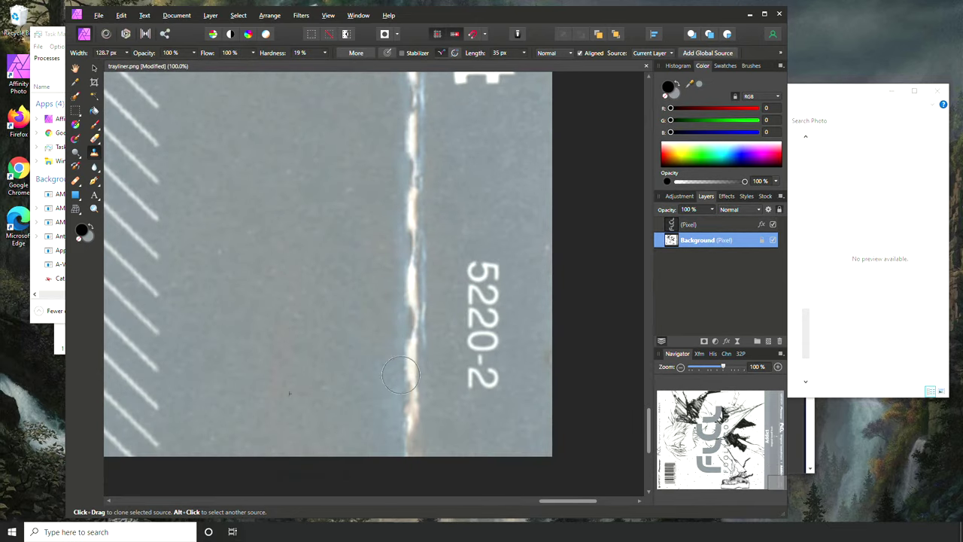
left_click(281, 271, "alt")
mouse_move(375, 387)
left_mouse_down()
mouse_move(399, 407)
mouse_move(397, 469)
left_mouse_up()
Step: Reduce the clone brush width to 67.2 px and clone clean grey over the bluish patch between the track number 1 and the fold
left_click(680, 367)
left_click(680, 367)
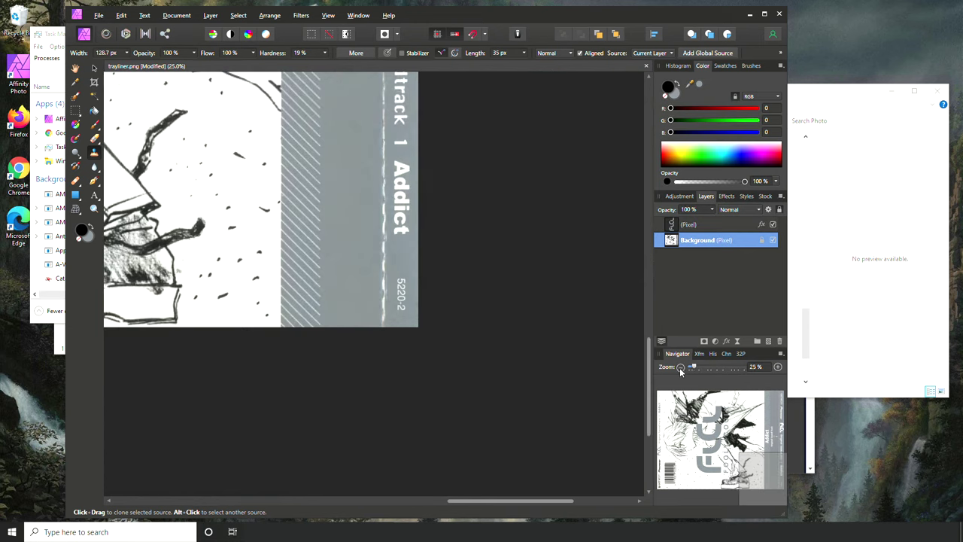
left_click(680, 367)
scroll(354, 316, "up", 5)
scroll(354, 316, "up", 2)
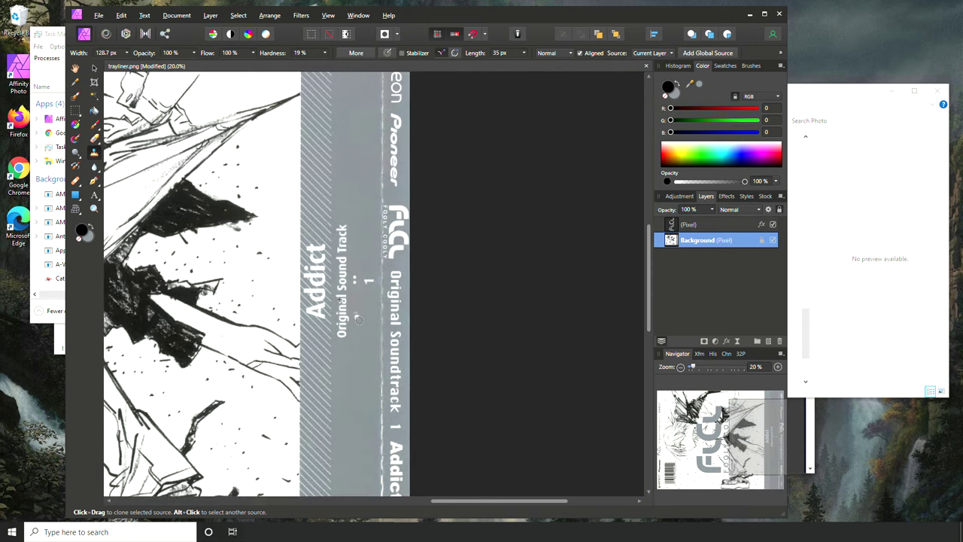
left_click(778, 367)
left_click(778, 367)
left_click(778, 367)
left_click(778, 368)
left_click(779, 367)
left_click(778, 367)
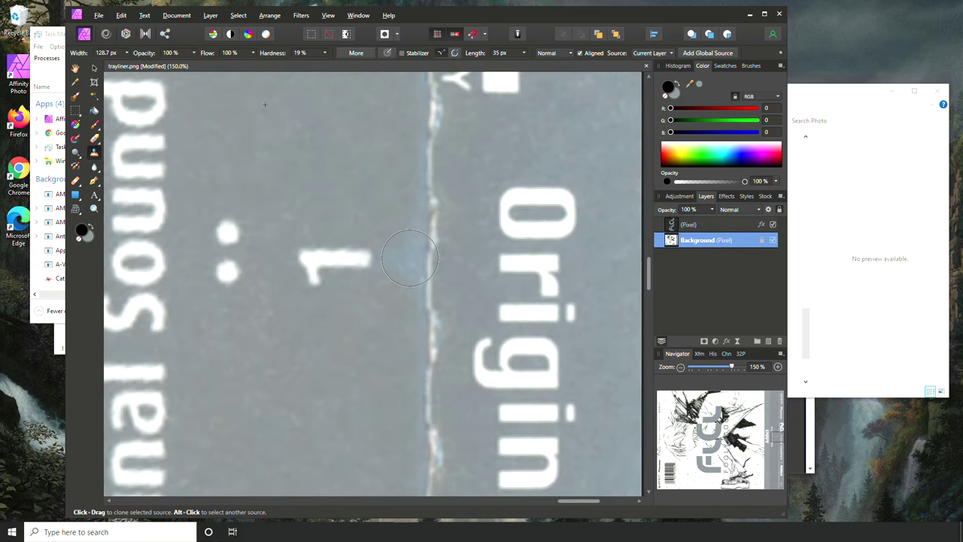
key("bracketleft")
key("bracketleft")
key("bracketleft")
mouse_move(413, 252)
left_mouse_down()
mouse_move(411, 223)
mouse_move(414, 287)
mouse_move(416, 221)
left_mouse_up()
mouse_move(414, 286)
left_mouse_down()
mouse_move(350, 201)
mouse_move(371, 194)
mouse_move(412, 328)
left_mouse_up()
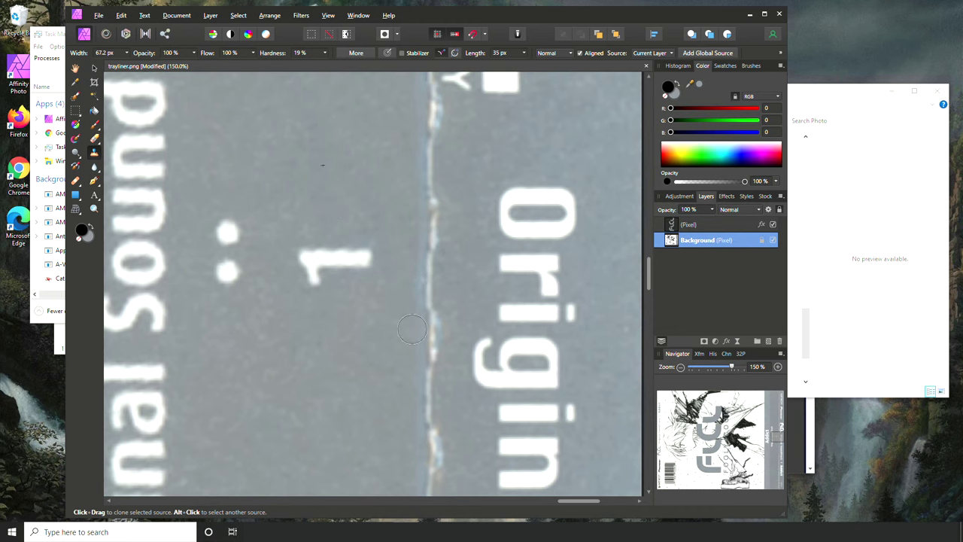
Step: Review the spine and the main cover artwork at 25% zoom for remaining flaws
left_click(680, 366)
left_click(680, 366)
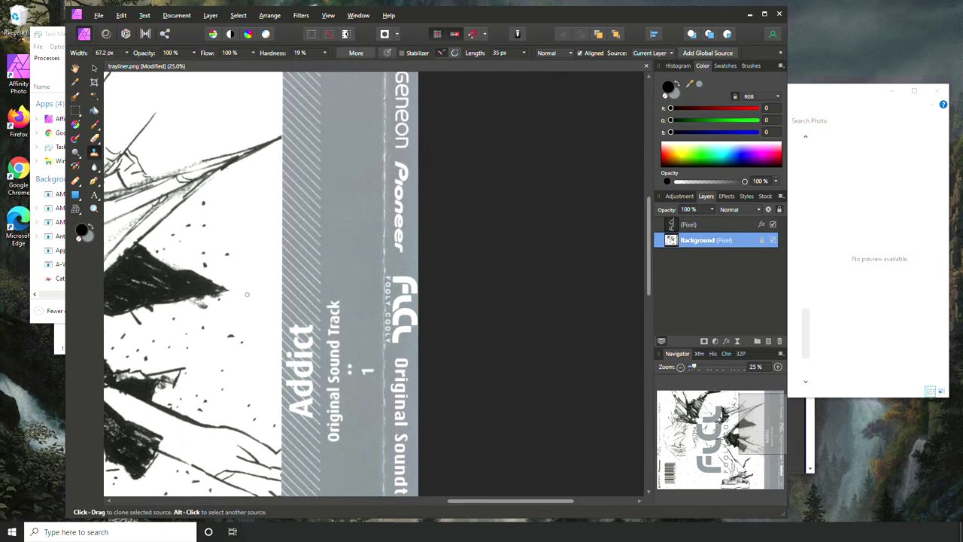
scroll(266, 272, "up", 2)
scroll(266, 273, "up", 1)
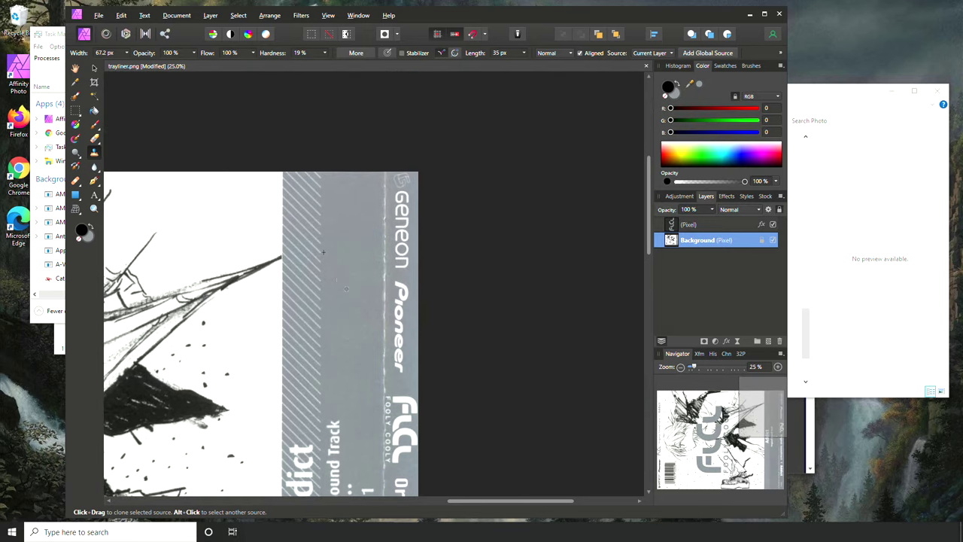
left_click_drag(509, 499, 342, 500)
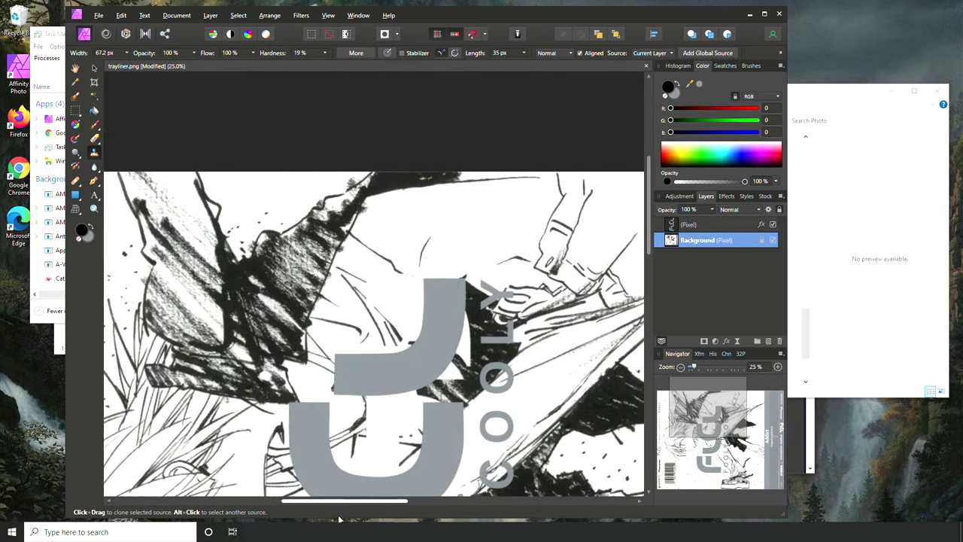
scroll(336, 360, "down", 5)
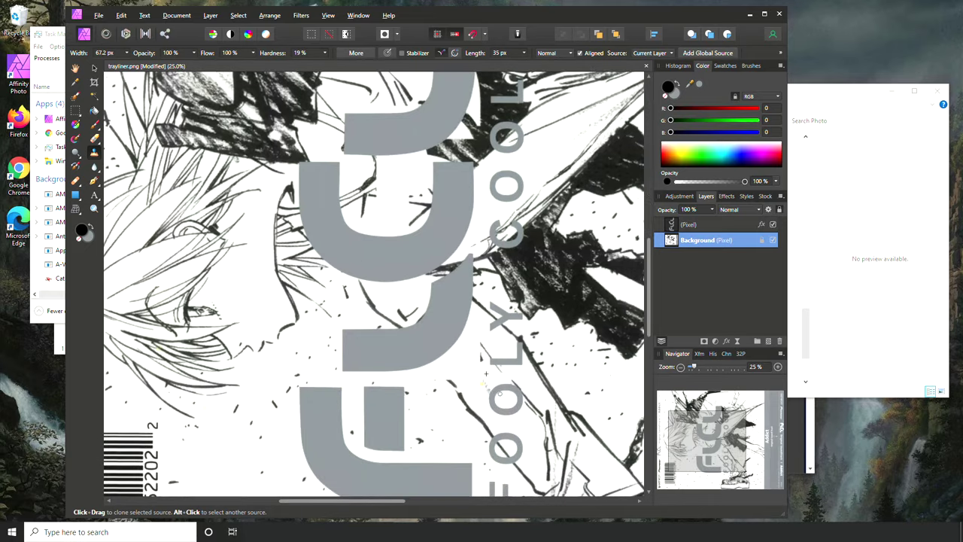
scroll(475, 365, "down", 2)
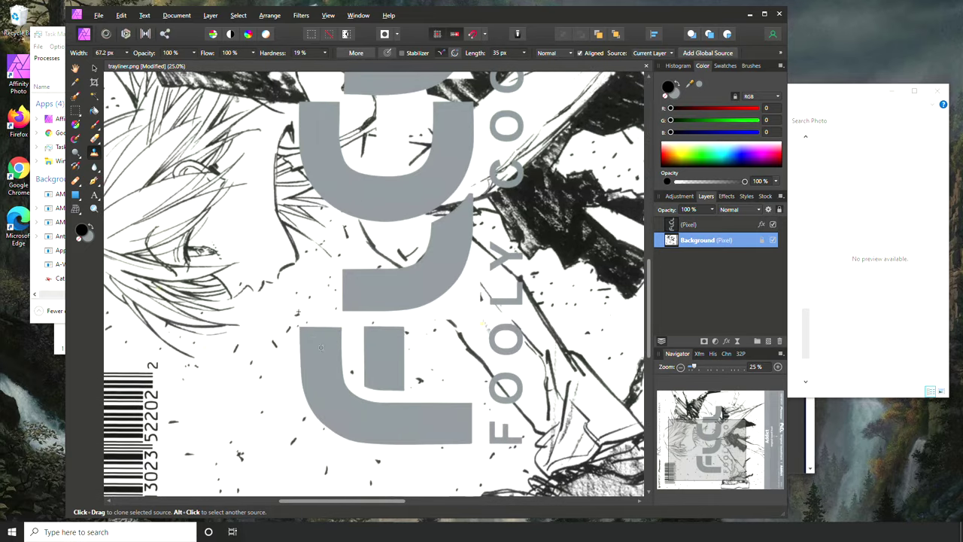
left_click(178, 16)
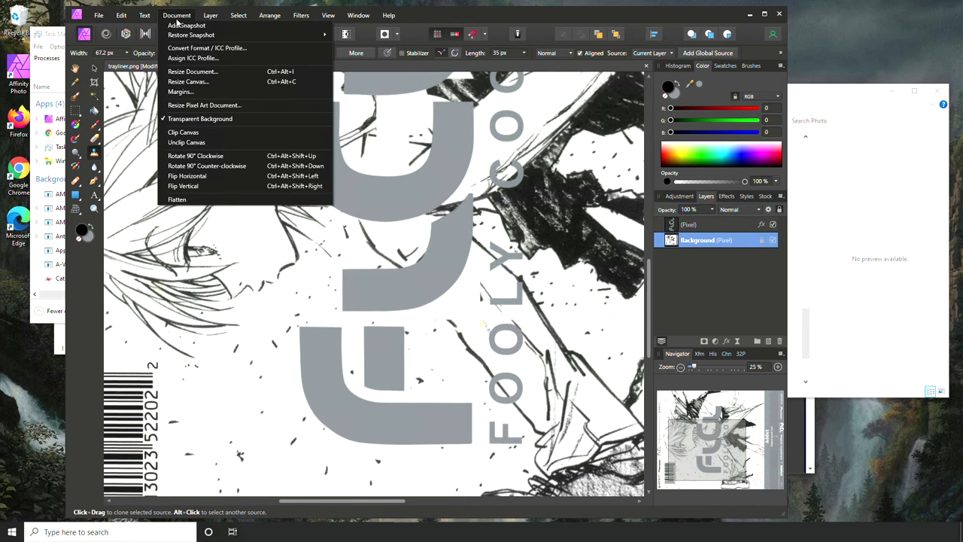
left_click(191, 71)
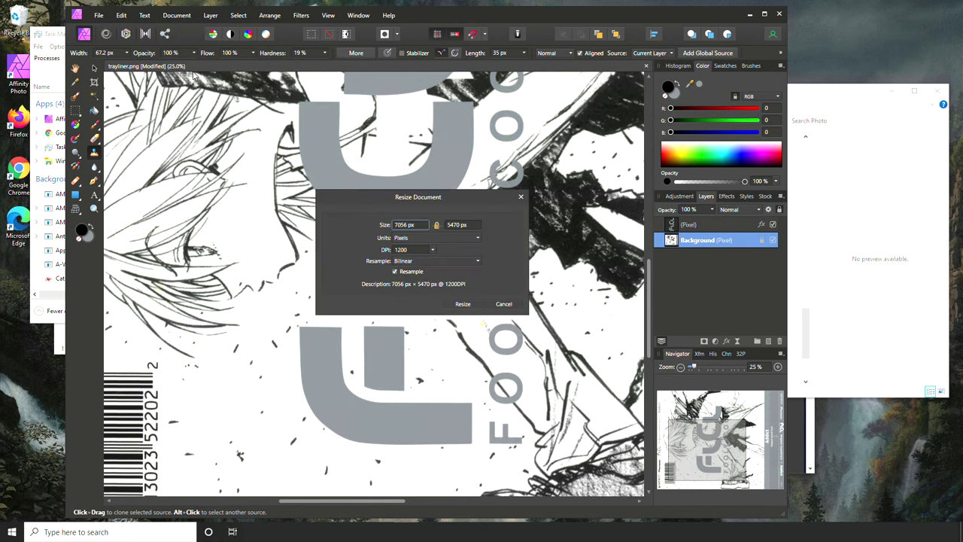
left_click(419, 252)
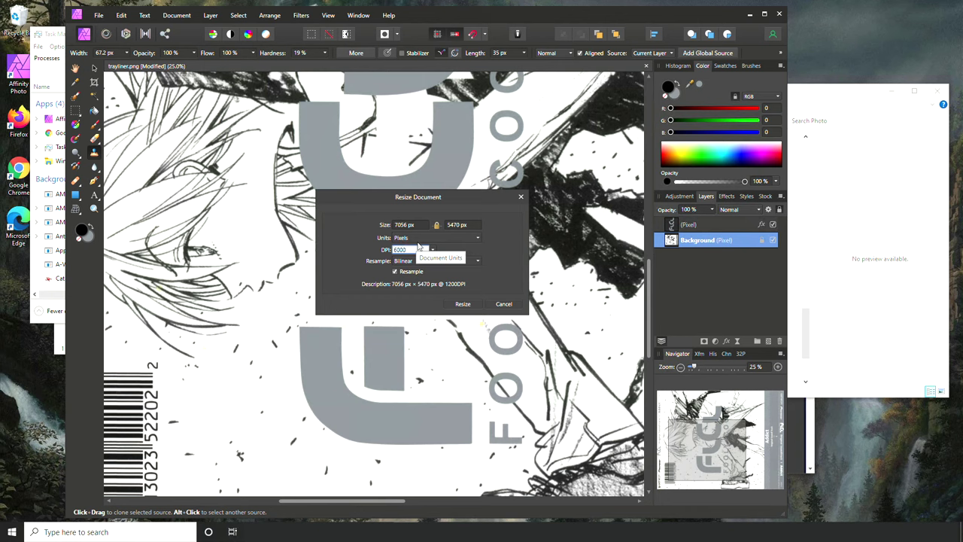
key("BackSpace")
key("Tab")
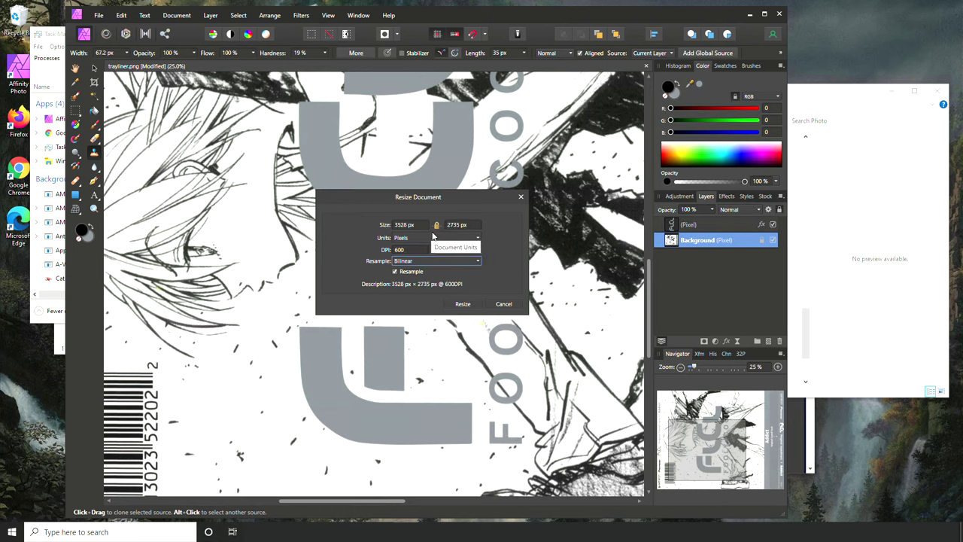
left_click(509, 305)
left_click(177, 15)
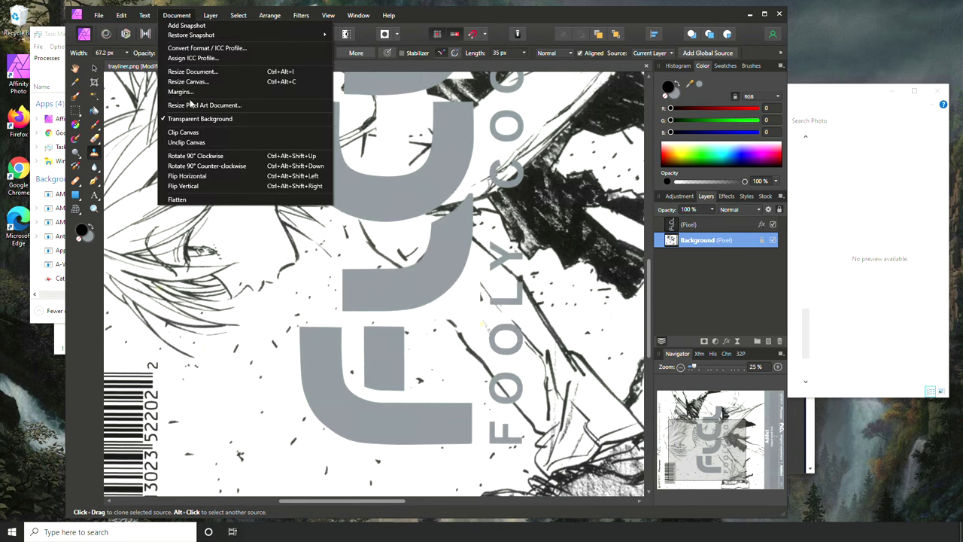
left_click(193, 71)
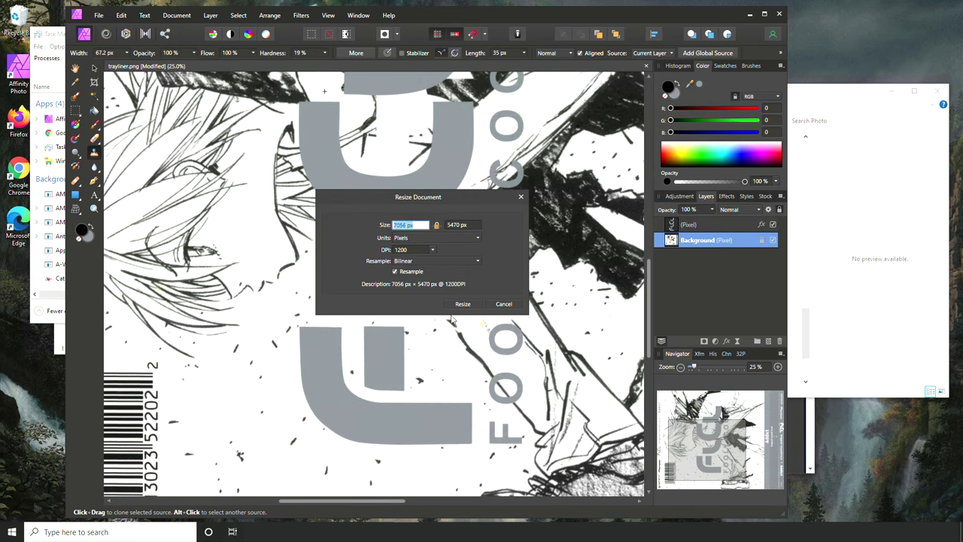
type("528")
key("Return")
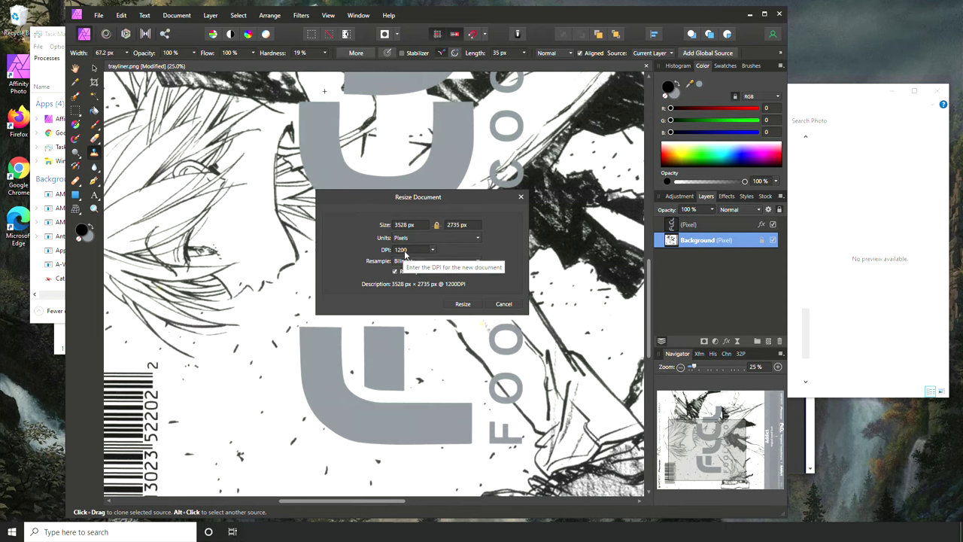
left_click(503, 304)
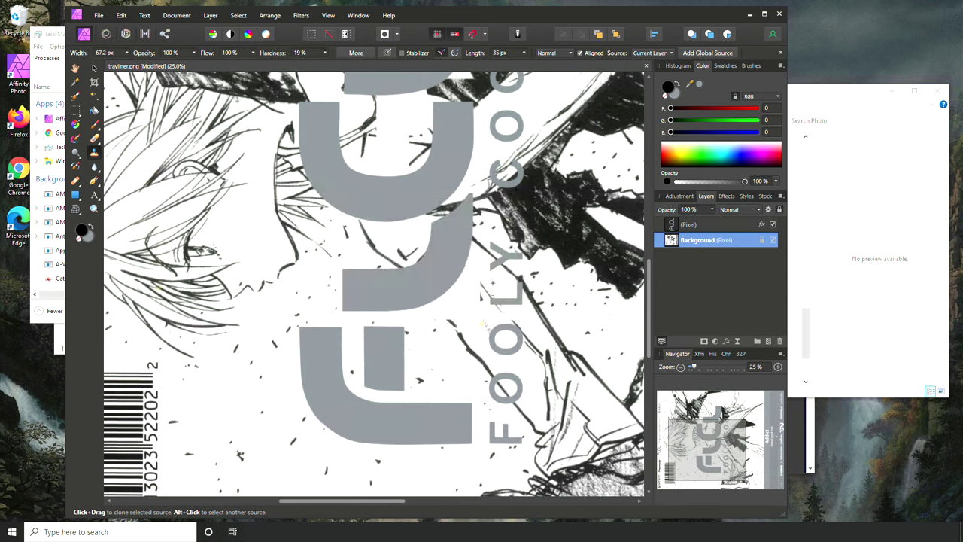
Step: Resize the document with bilinear resampling to 600 DPI, at 3528 × 2735 px
left_click(176, 15)
left_click(192, 71)
double_click(409, 250)
type("300")
key("Tab")
left_click(461, 304)
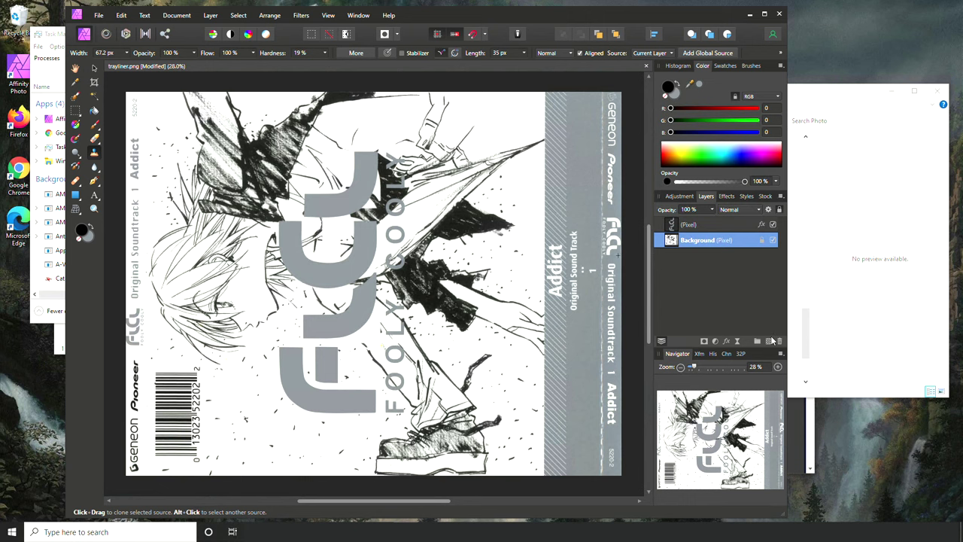
Step: Inspect the resized artwork at 200% zoom, checking the FLCL lettering and the spine fold down to the 5220-2 number
left_click(778, 366)
left_click(778, 366)
left_click(778, 367)
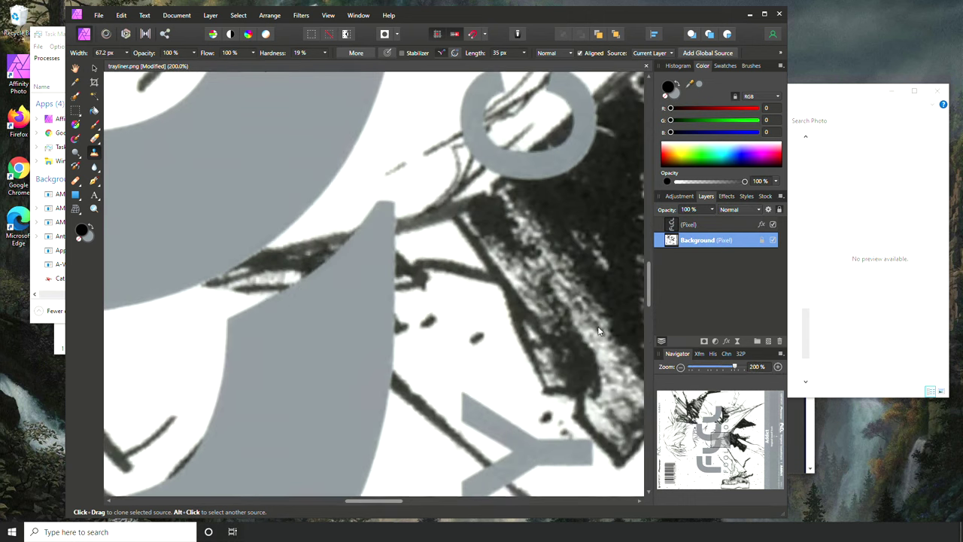
scroll(309, 301, "up", 5)
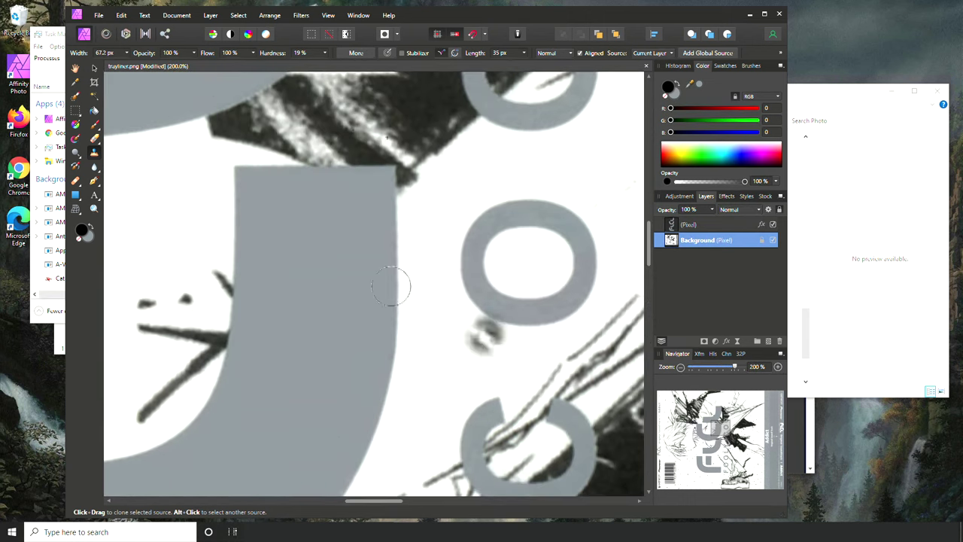
left_click(94, 68)
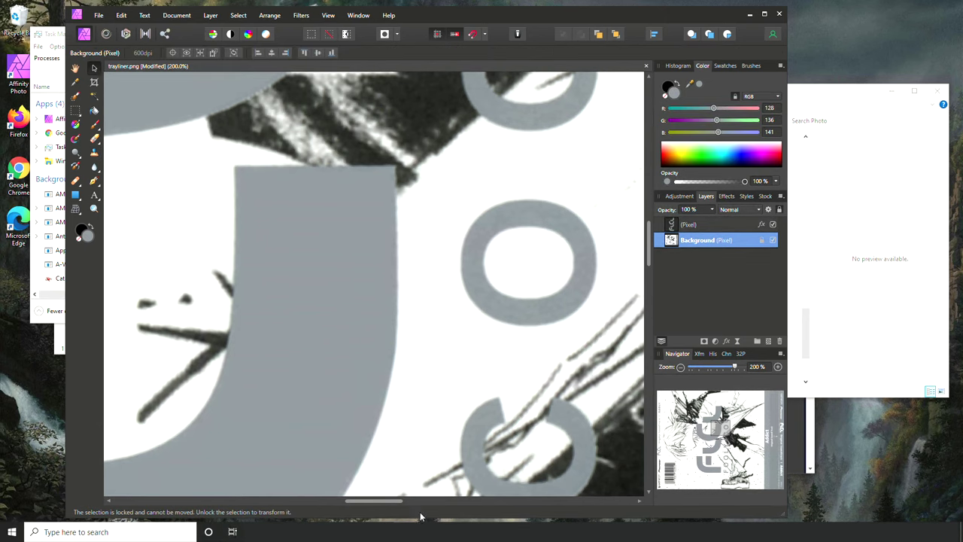
left_click_drag(396, 501, 595, 501)
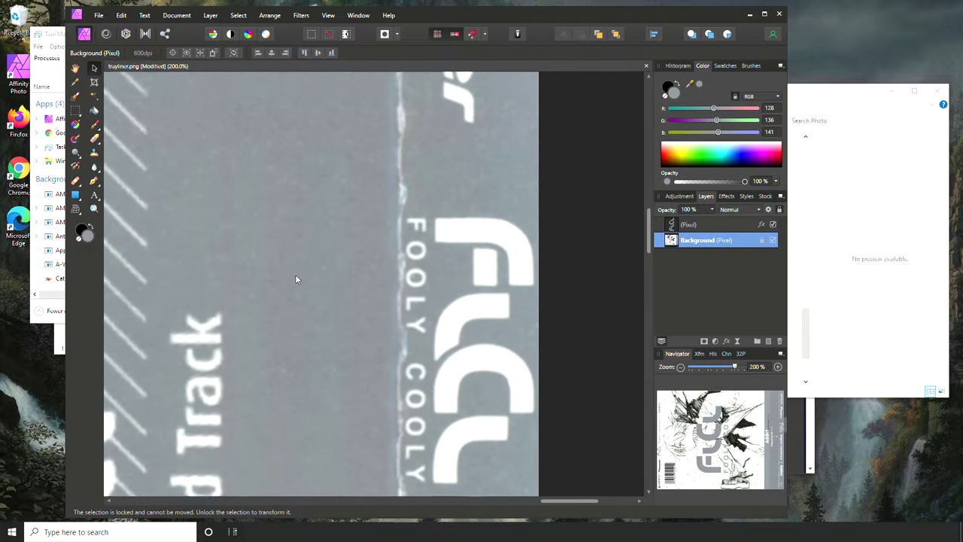
scroll(295, 274, "up", 5)
left_click_drag(649, 216, 644, 450)
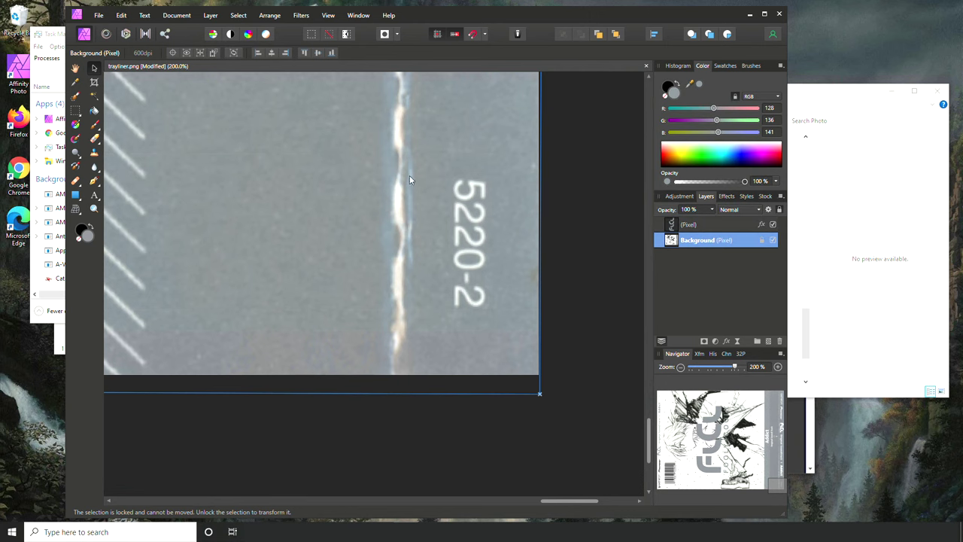
left_click(680, 366)
left_click_drag(518, 508, 421, 505)
scroll(394, 435, "up", 6)
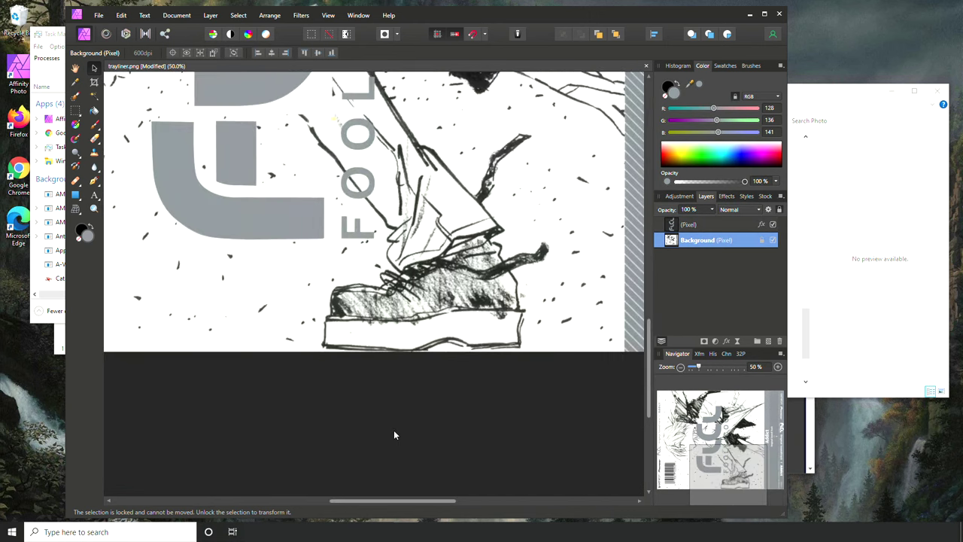
scroll(352, 294, "up", 1)
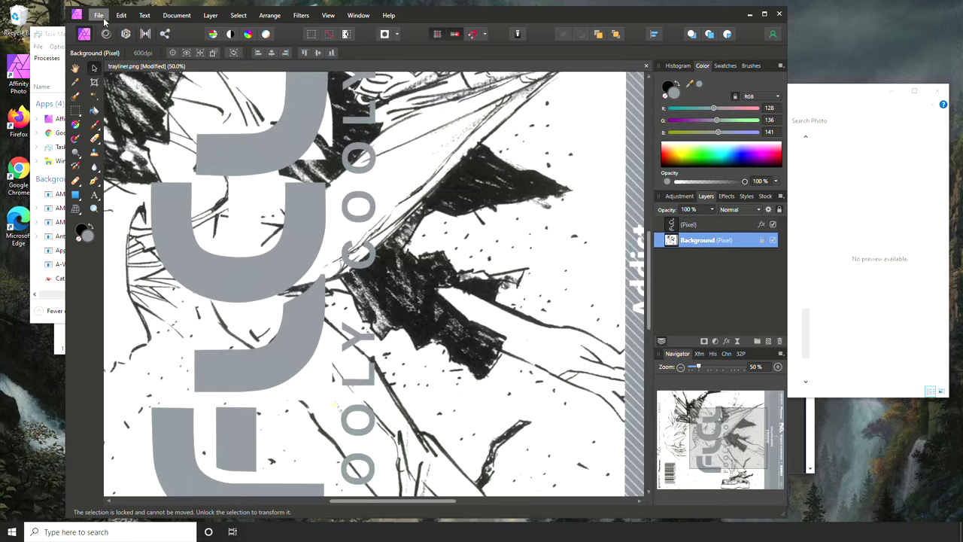
Step: Export the document as a PNG, overwriting trayliner.png in the FLCL Addict folder
left_click(98, 15)
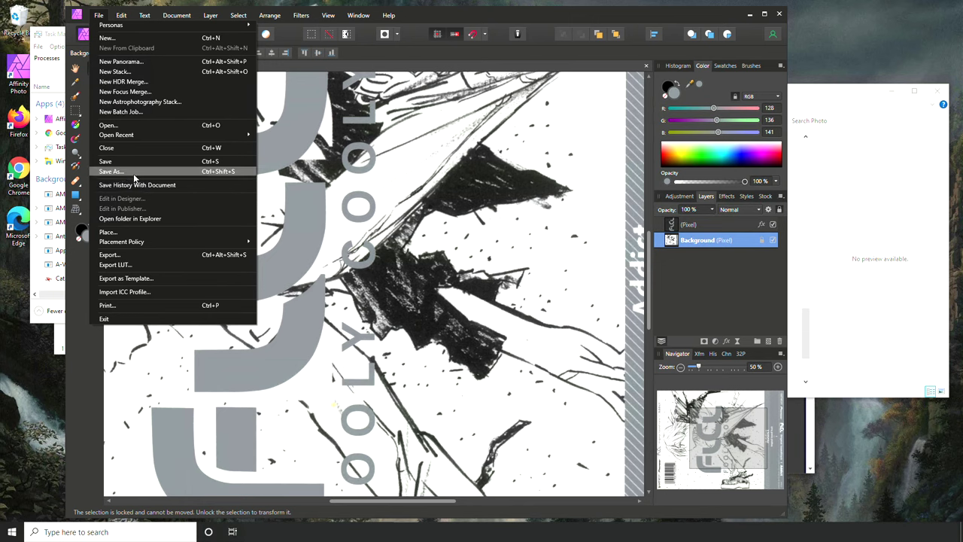
left_click(113, 255)
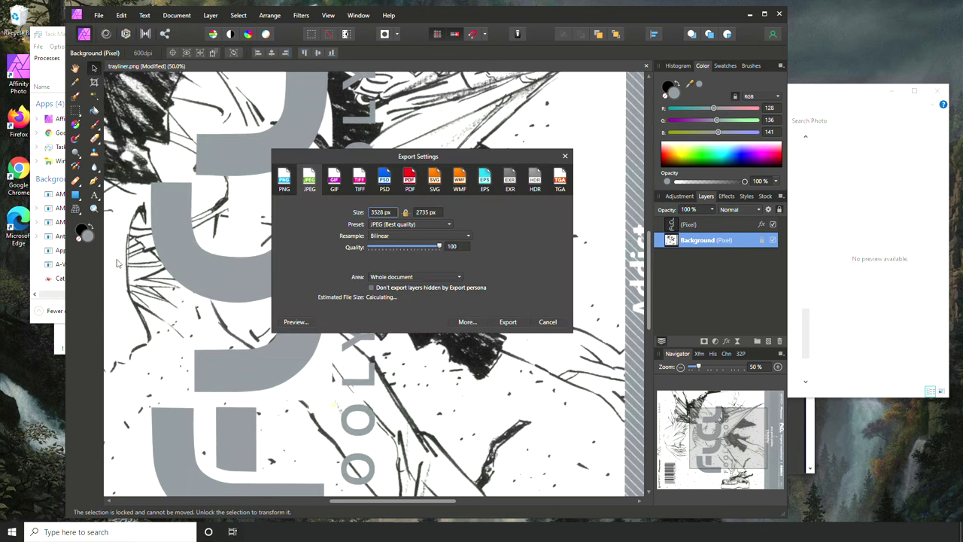
left_click(285, 181)
left_click(508, 312)
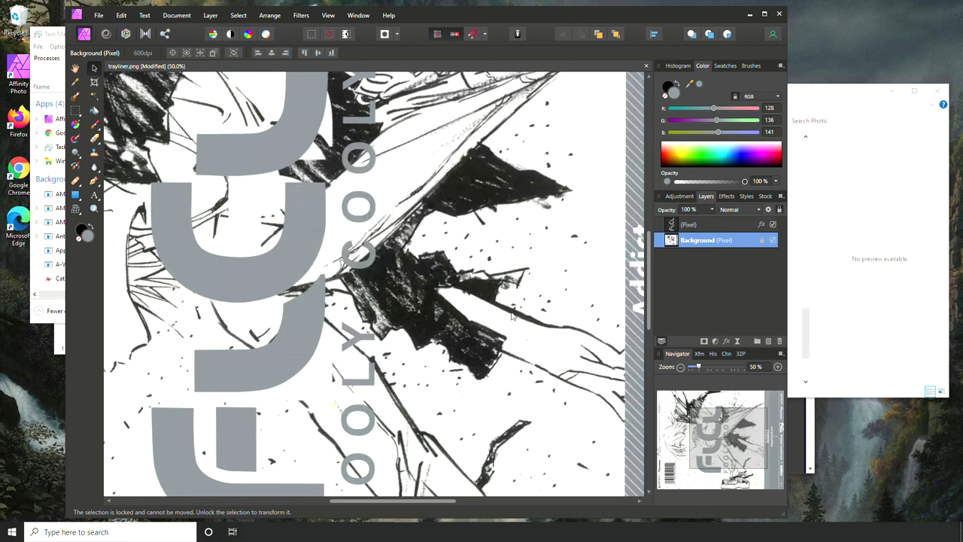
double_click(192, 81)
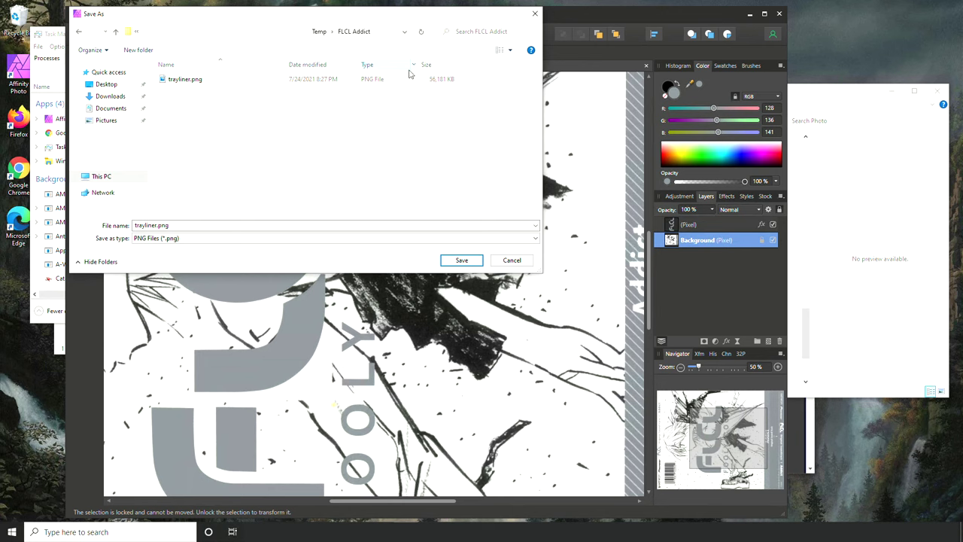
left_click(465, 260)
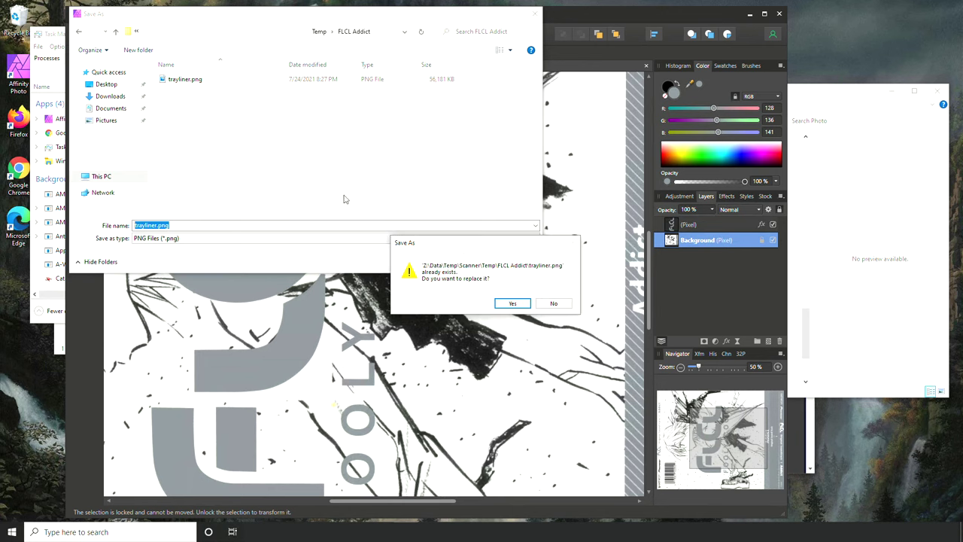
left_click(514, 305)
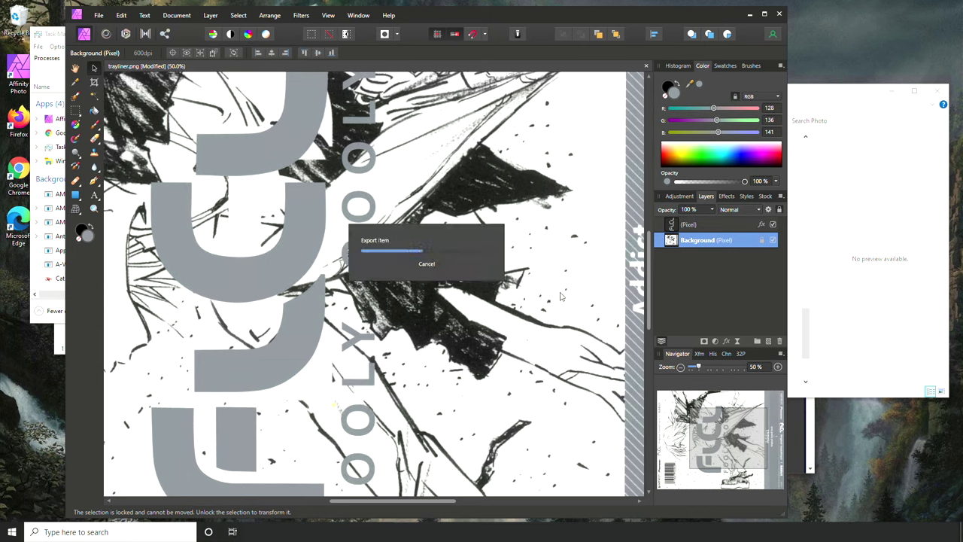